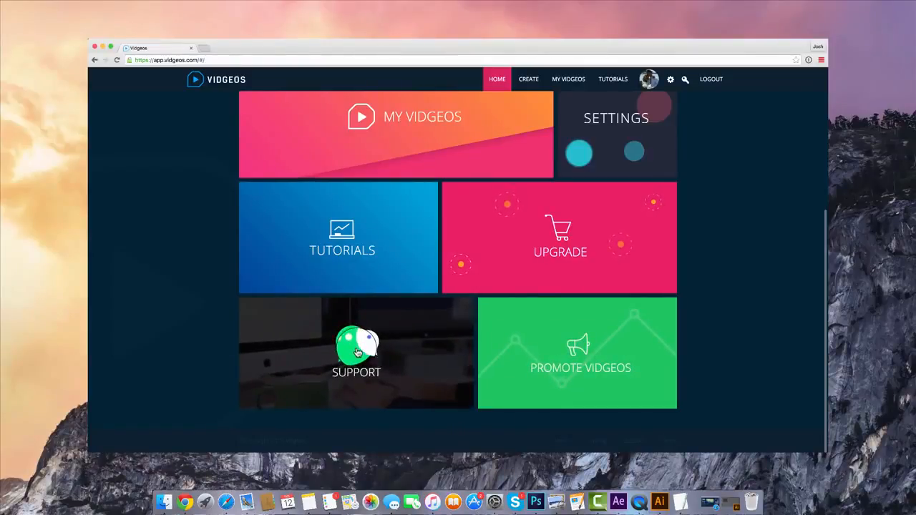
Open the Tutorials section from the members' home page
scroll(357, 351, "up", 3)
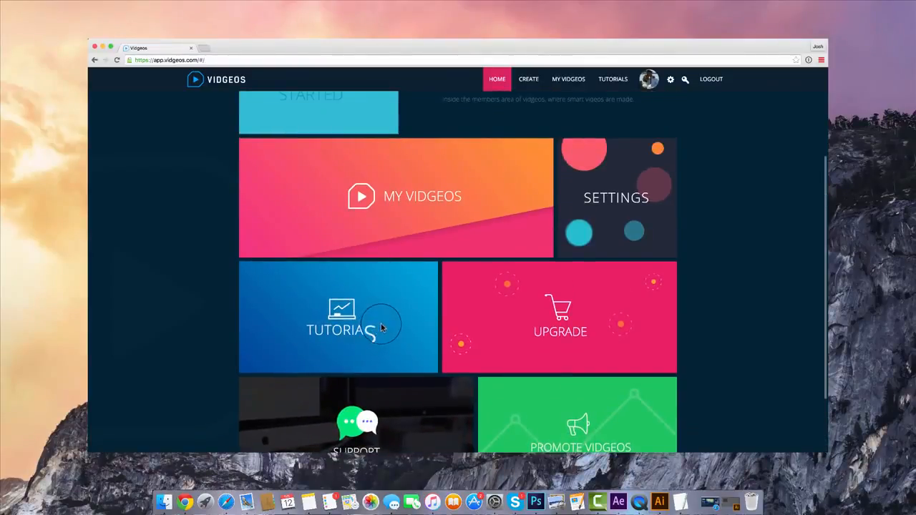
scroll(381, 328, "up", 2)
left_click(381, 331)
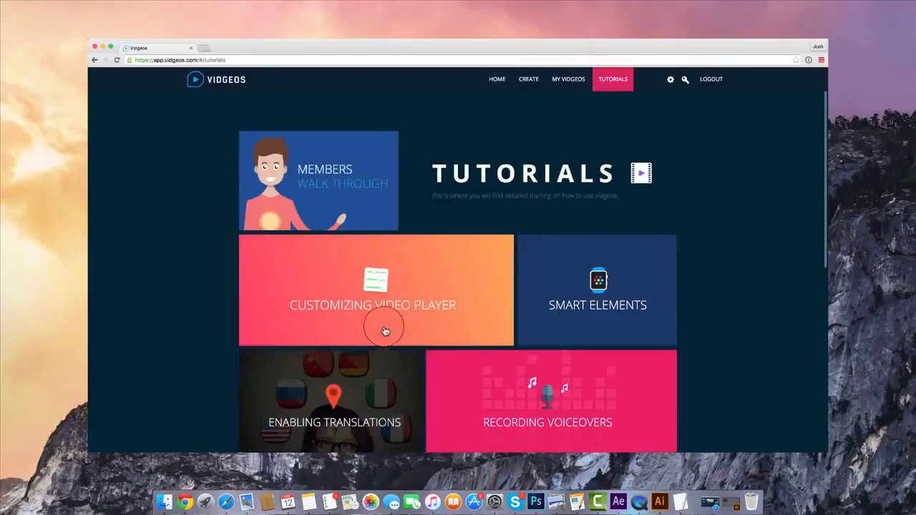
View the Enabling Translations training video in the tutorials list and close it
scroll(335, 263, "down", 2)
scroll(336, 263, "down", 5)
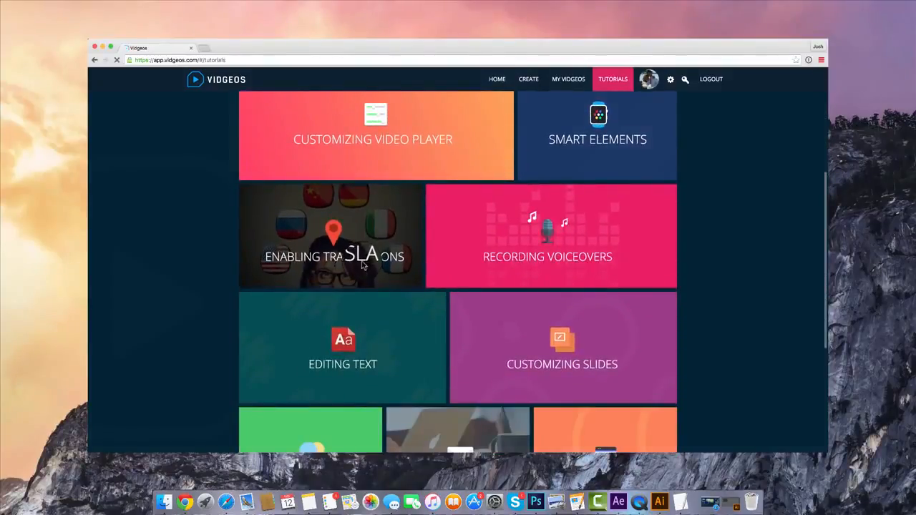
left_click(363, 266)
left_click(606, 357)
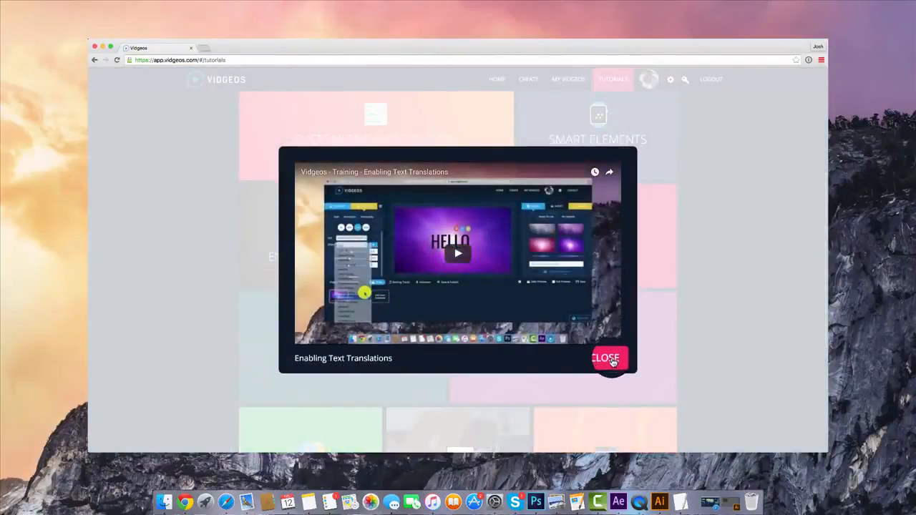
scroll(575, 265, "down", 7)
scroll(575, 267, "up", 10)
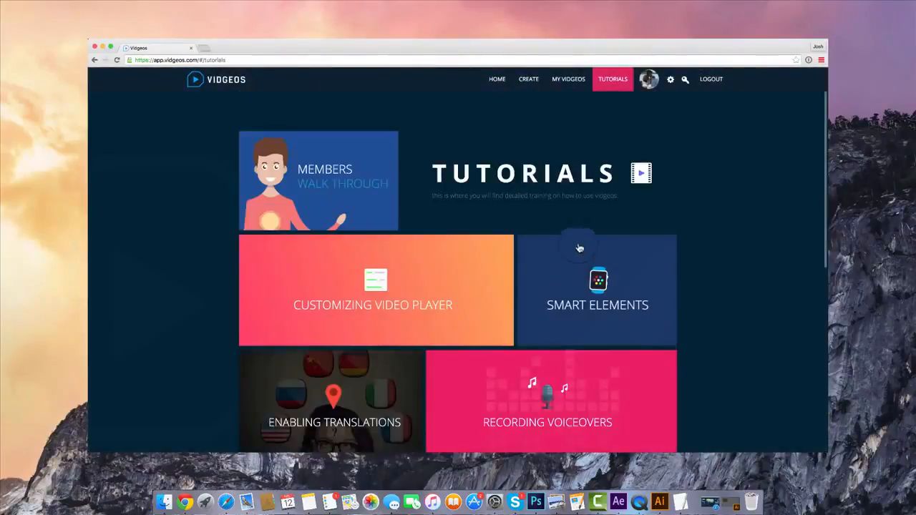
Go to the Settings page, view the first step of the Amazon S3 walk through and close it
left_click(671, 83)
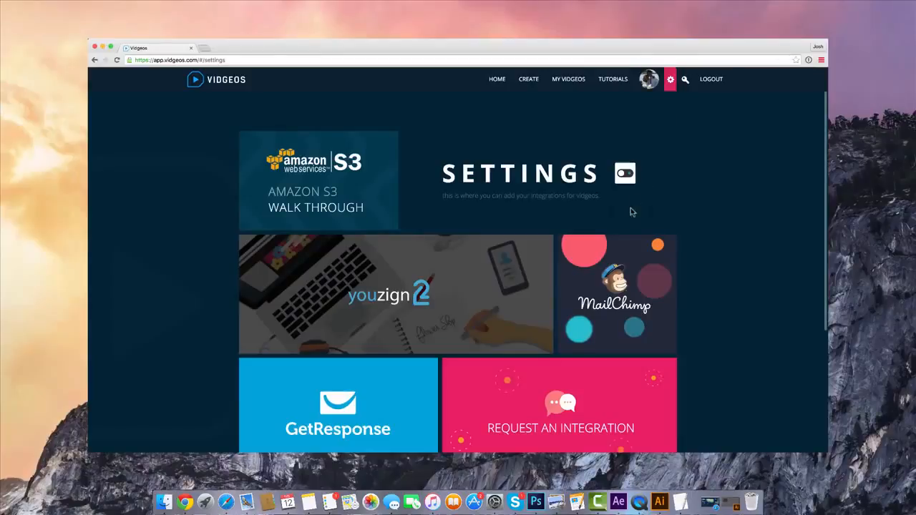
left_click(379, 190)
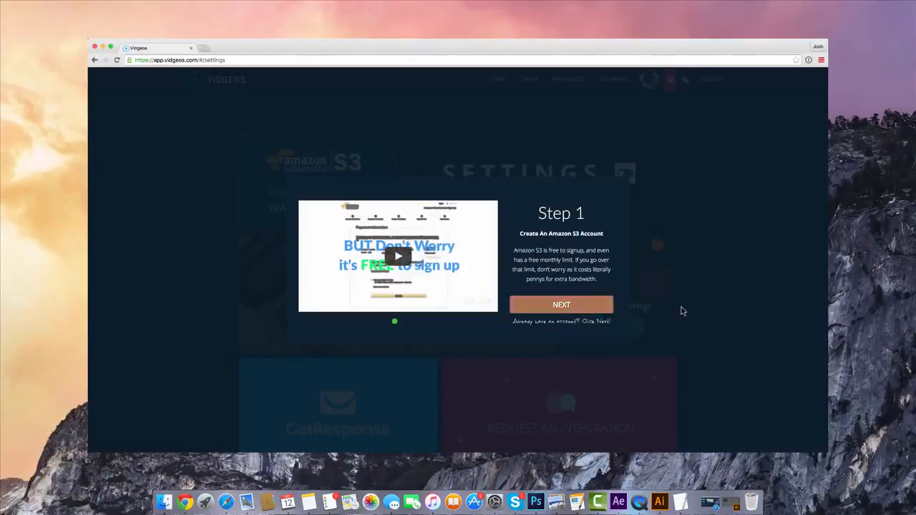
left_click(783, 250)
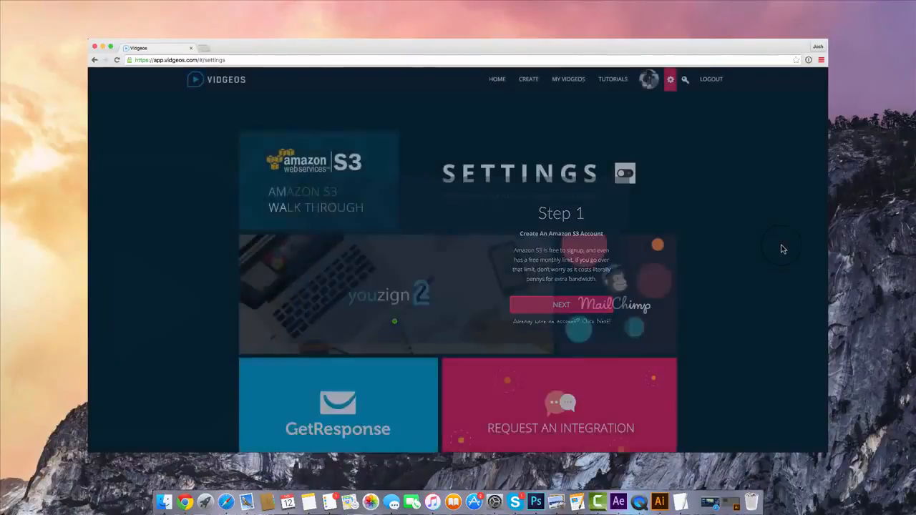
Examine the email and design integrations, showing the API key forms for Youzign, MailChimp and GetResponse
scroll(680, 212, "down", 1)
scroll(680, 212, "down", 1)
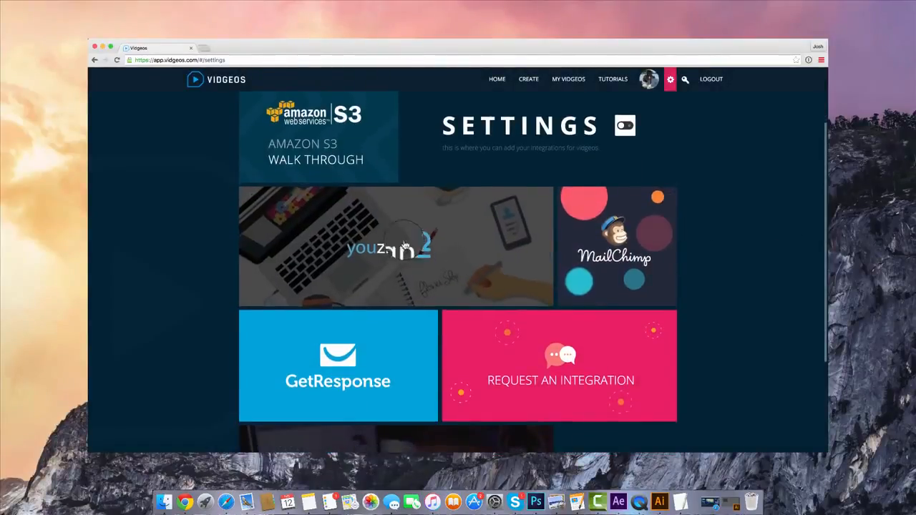
scroll(424, 238, "down", 3)
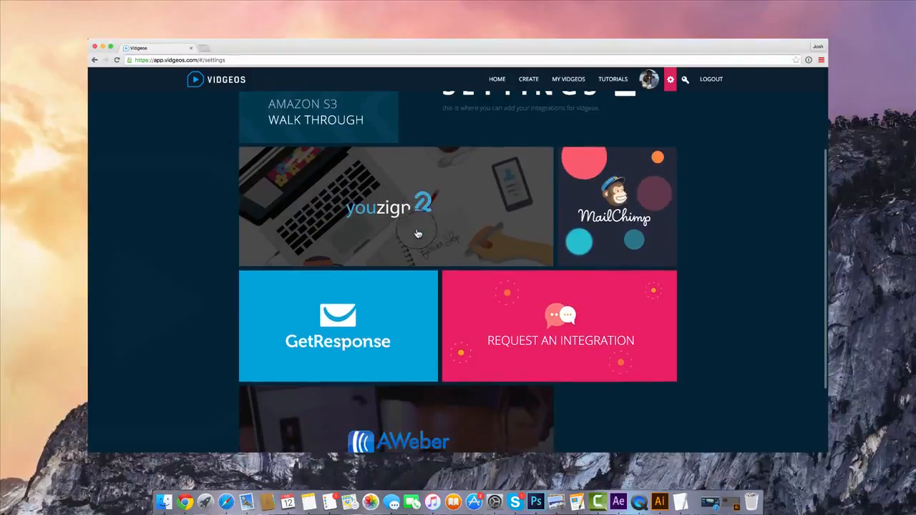
left_click(402, 211)
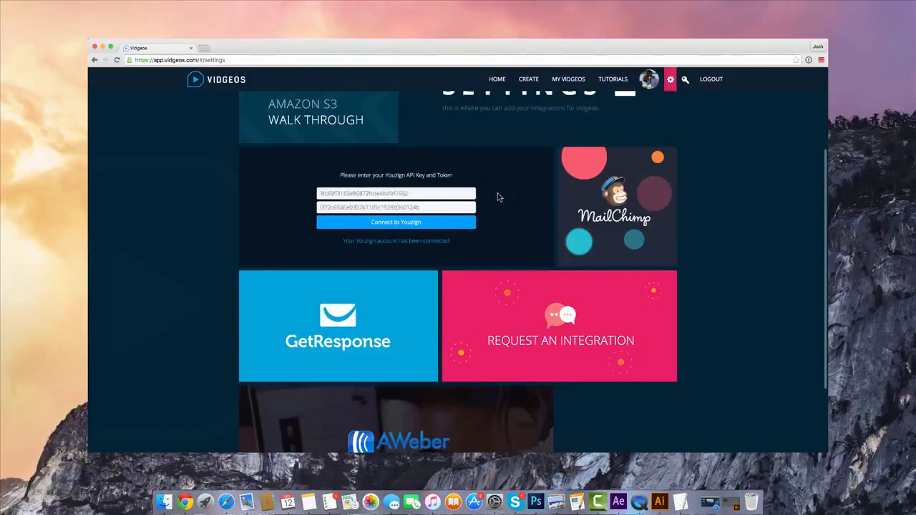
scroll(500, 195, "down", 2)
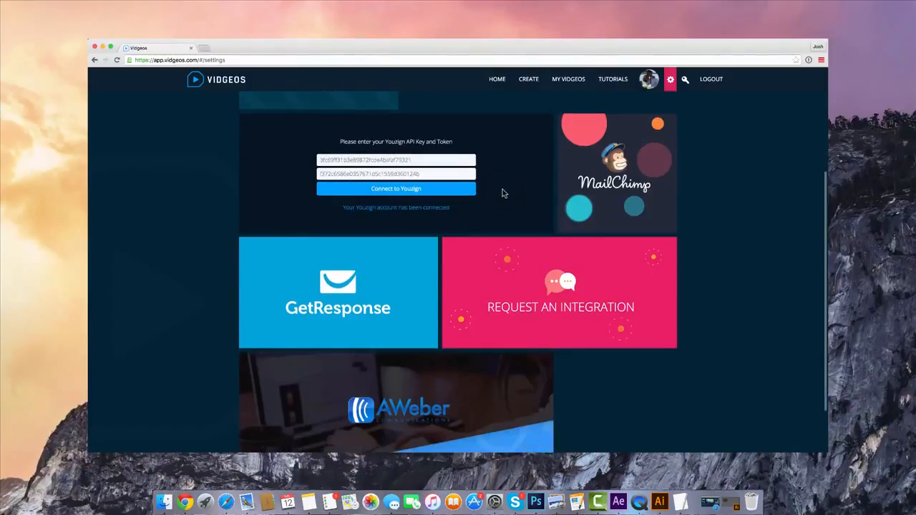
left_click(647, 192)
left_click(389, 265)
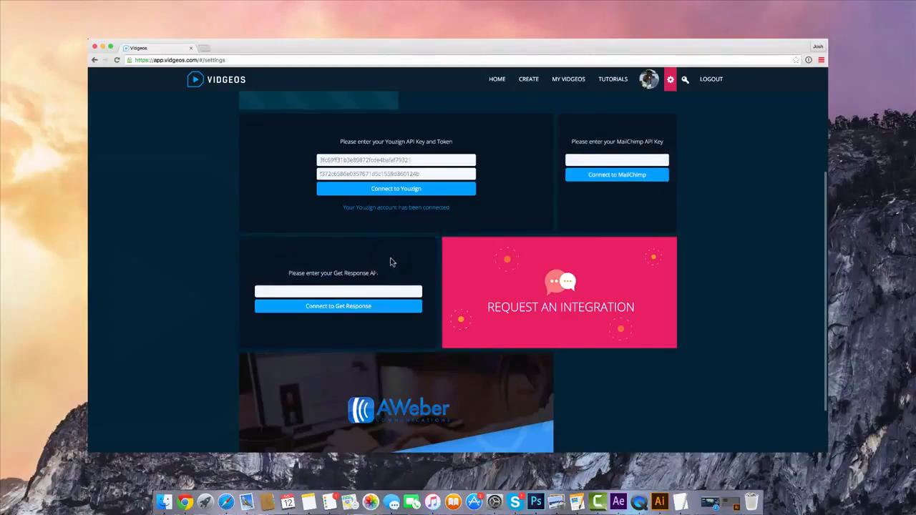
scroll(392, 263, "down", 2)
scroll(351, 348, "down", 2)
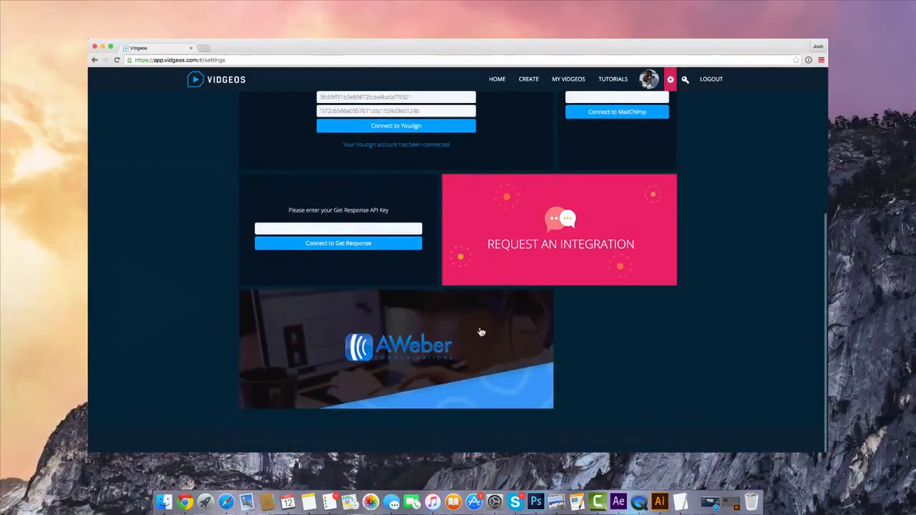
scroll(365, 286, "up", 5)
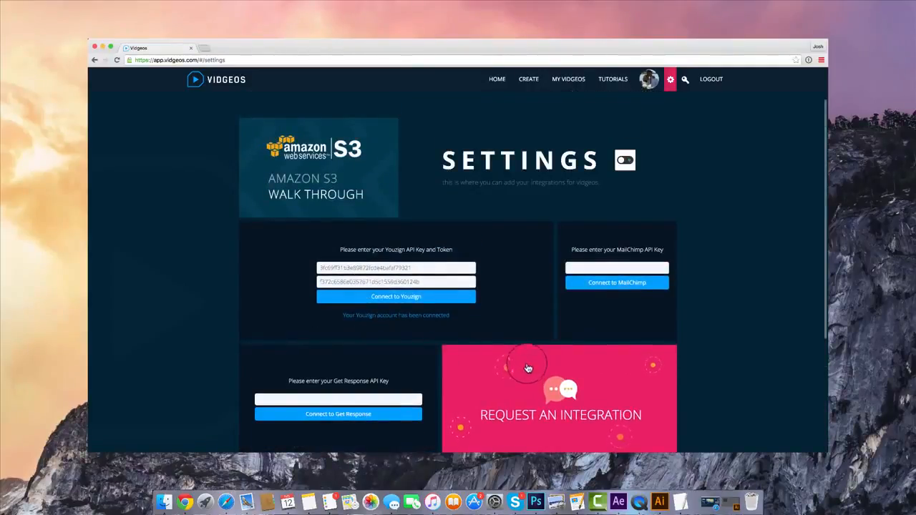
scroll(537, 338, "up", 1)
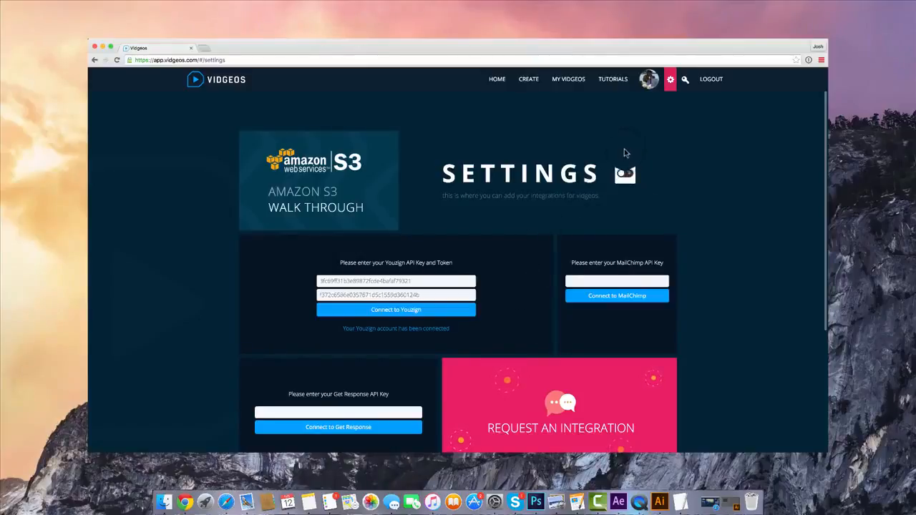
Create a new Vidgeo project named Video
left_click(529, 79)
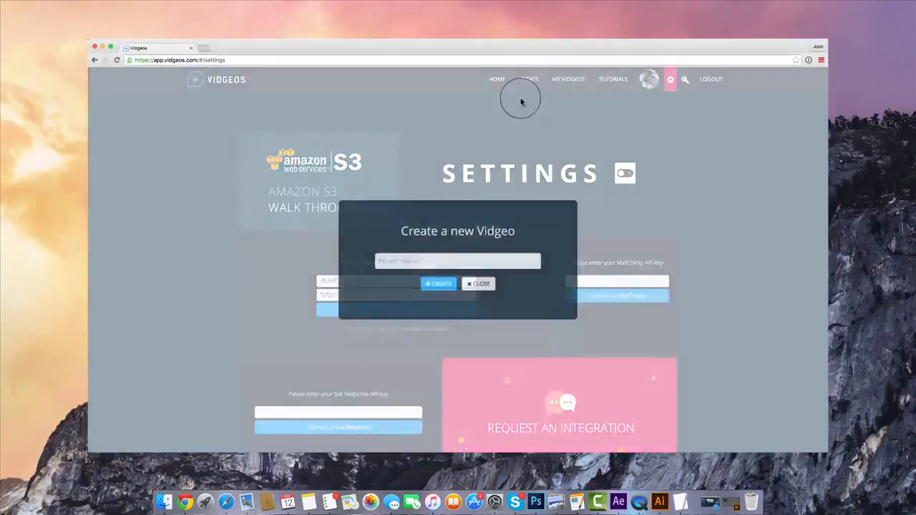
left_click(428, 261)
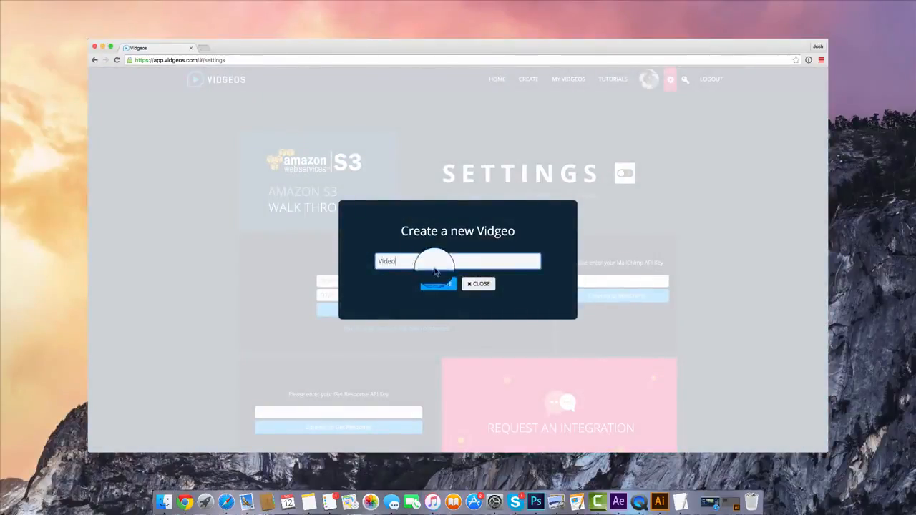
left_click(438, 285)
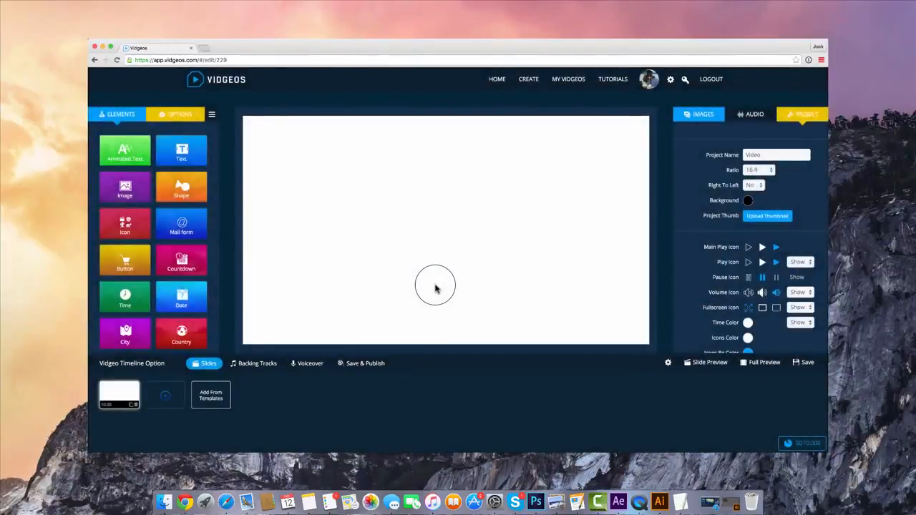
left_click(310, 360)
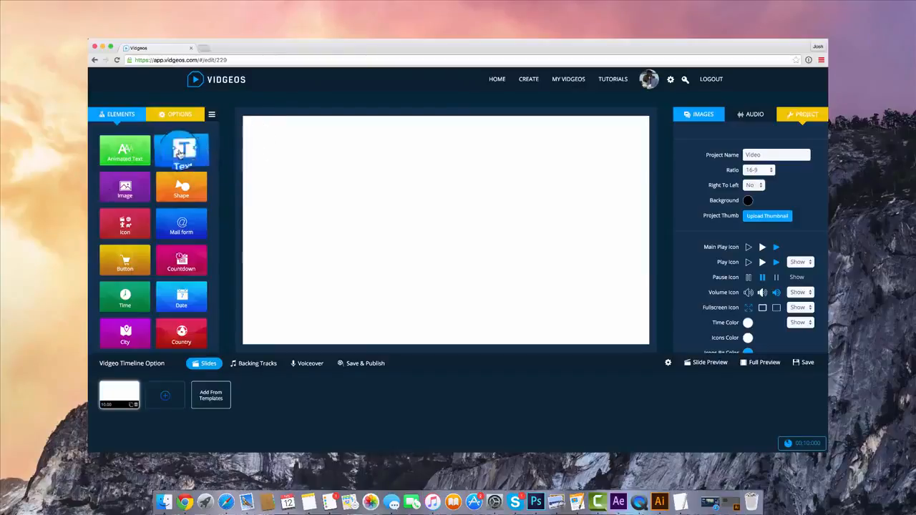
scroll(179, 214, "down", 1)
scroll(179, 214, "up", 1)
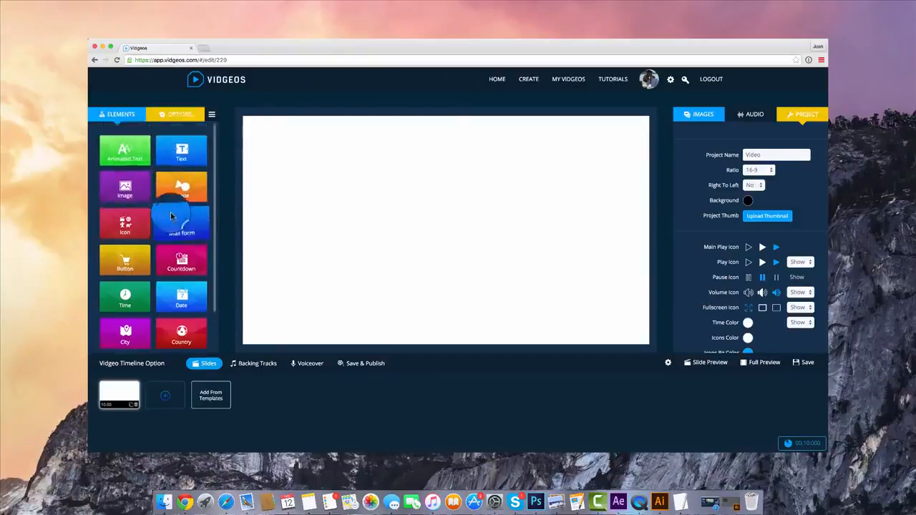
Add all slides of the Hi-Tech Template to the project and close the template library
left_click(214, 399)
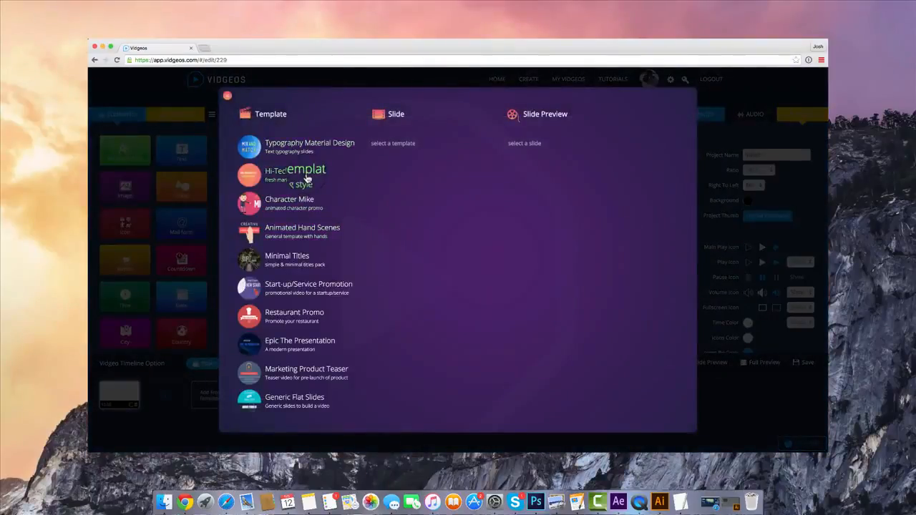
left_click(308, 178)
left_click(306, 228)
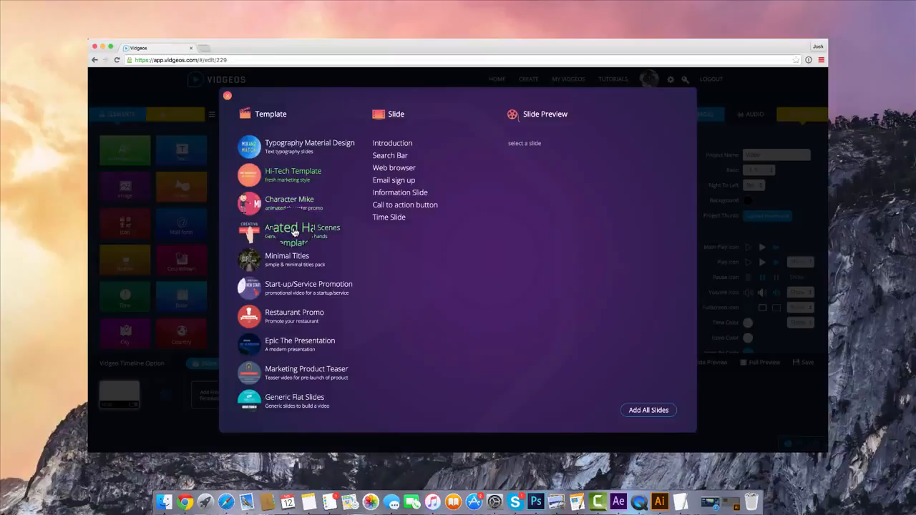
left_click(307, 169)
left_click(398, 141)
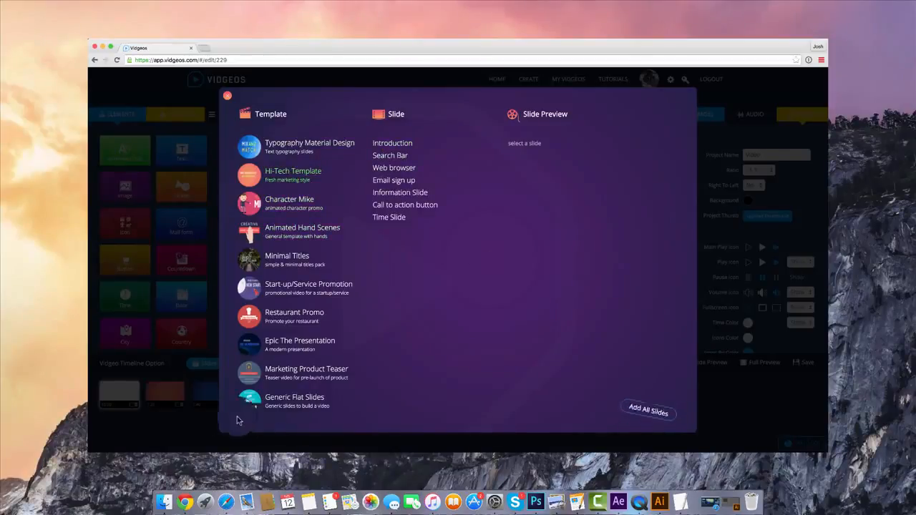
left_click(227, 95)
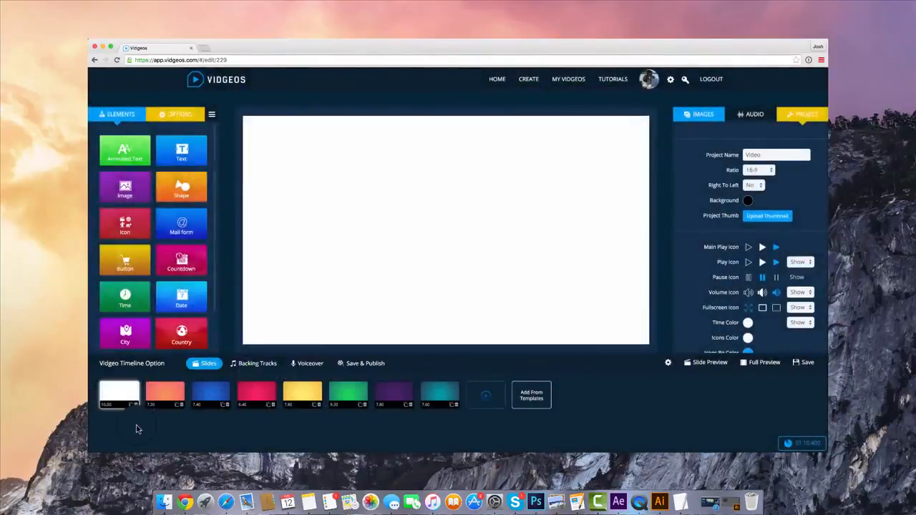
Delete the blank first slide and look through the added template slides up to Email sign up
left_click(135, 404)
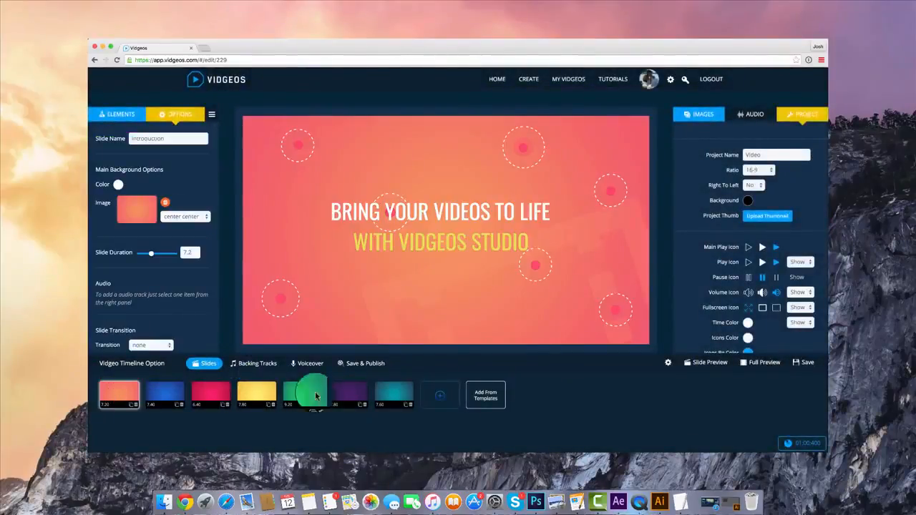
left_click(212, 392)
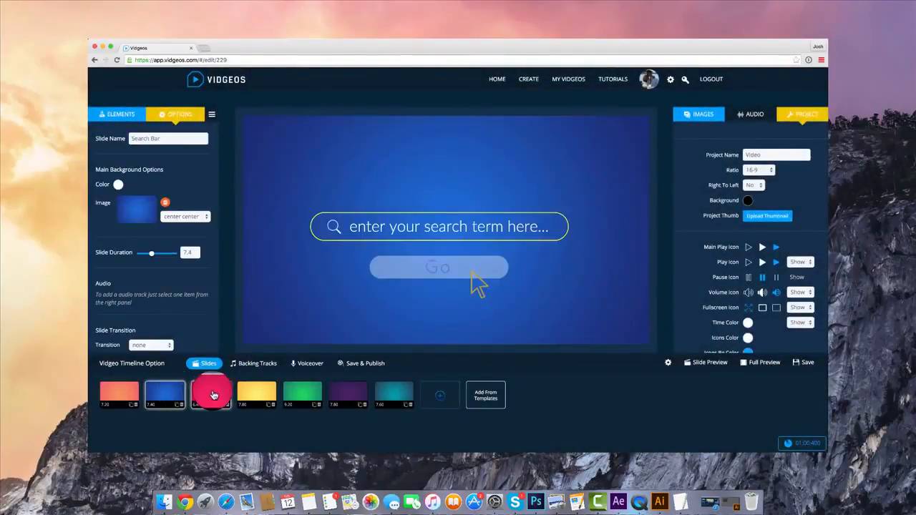
left_click(254, 393)
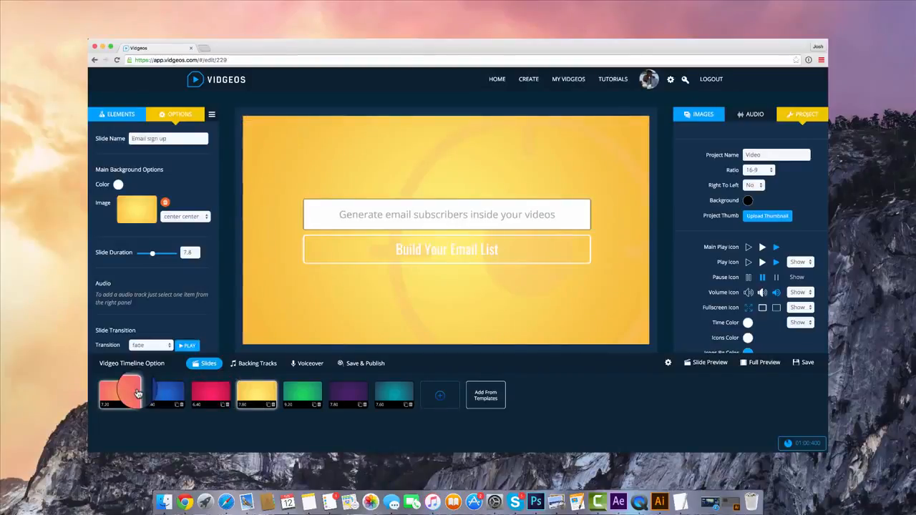
Replace the heading "BRING YOUR VIDEOS TO LIFE" on the Introduction slide with "CUSTOMISE ALL OF THIS TEXT"
left_click(138, 393)
left_click(399, 208)
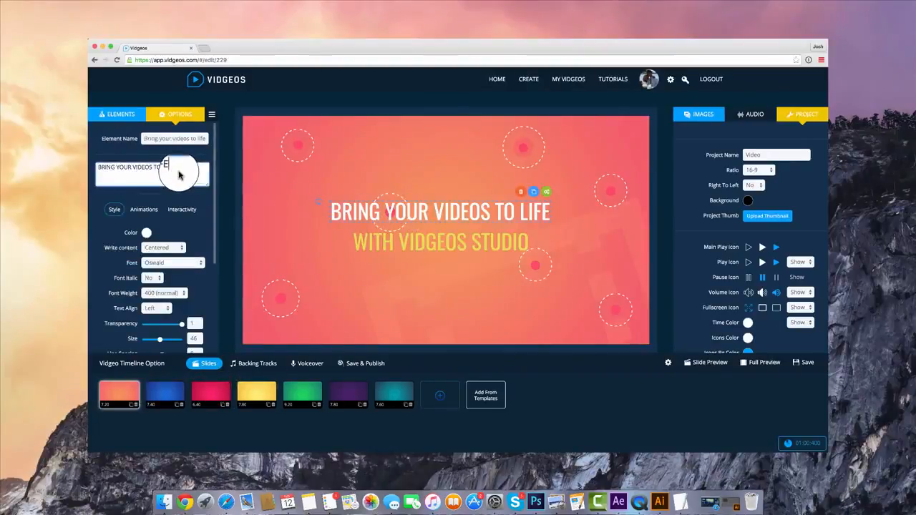
type("CUSTOMISE ALL OF THIS TEXT")
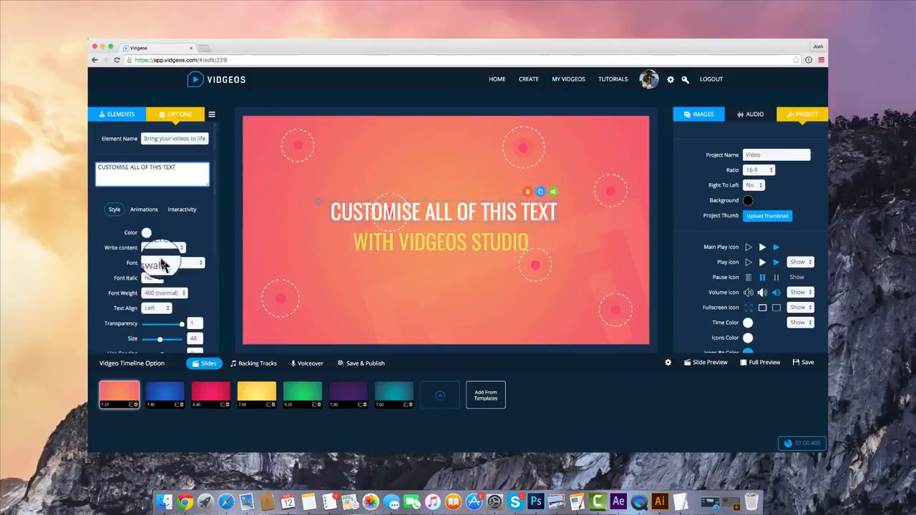
Set the heading's text size to 45 and check the available fonts, keeping Oswald
scroll(163, 265, "down", 1)
left_click_drag(161, 329, 159, 326)
left_click(176, 252)
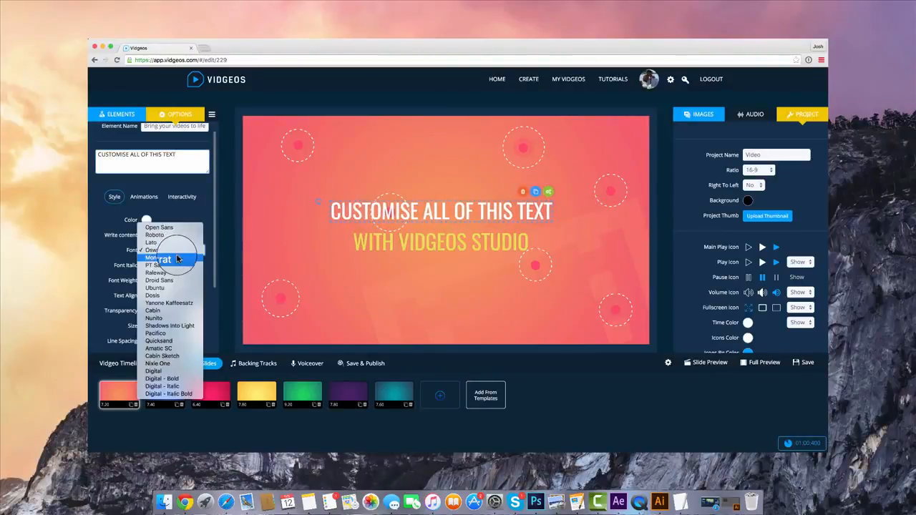
left_click(152, 196)
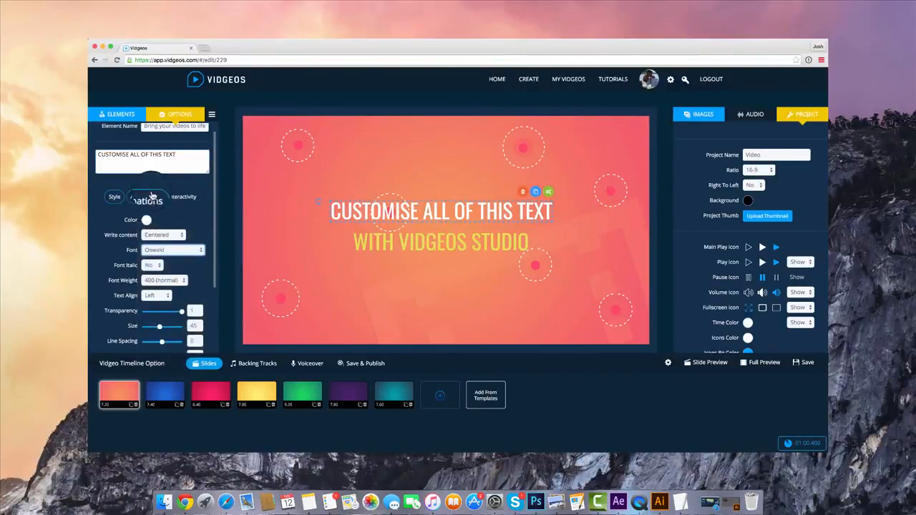
Set the heading's In animation effect to springRight
left_click(149, 199)
left_click(178, 244)
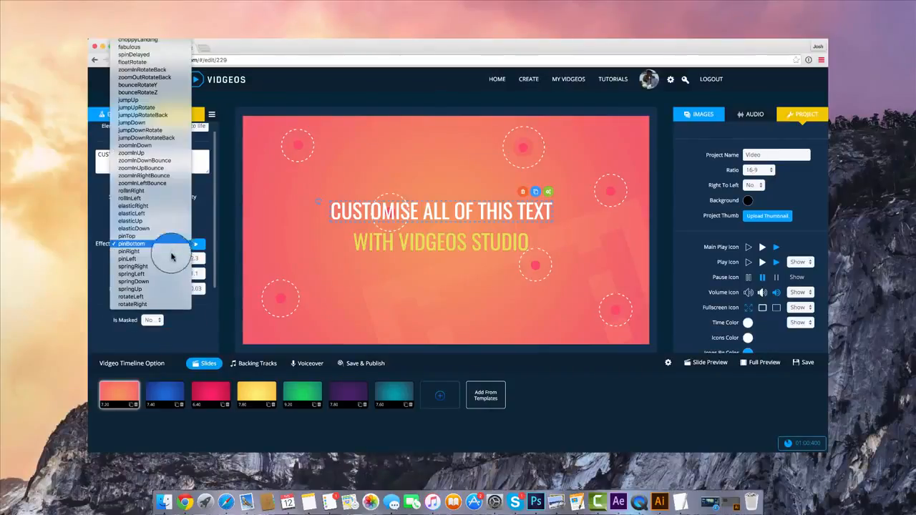
left_click(175, 255)
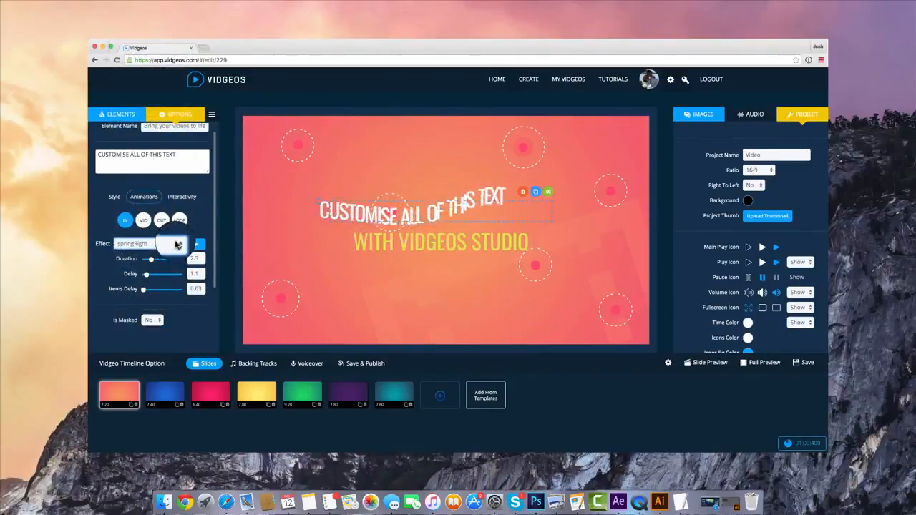
left_click(177, 245)
left_click(166, 221)
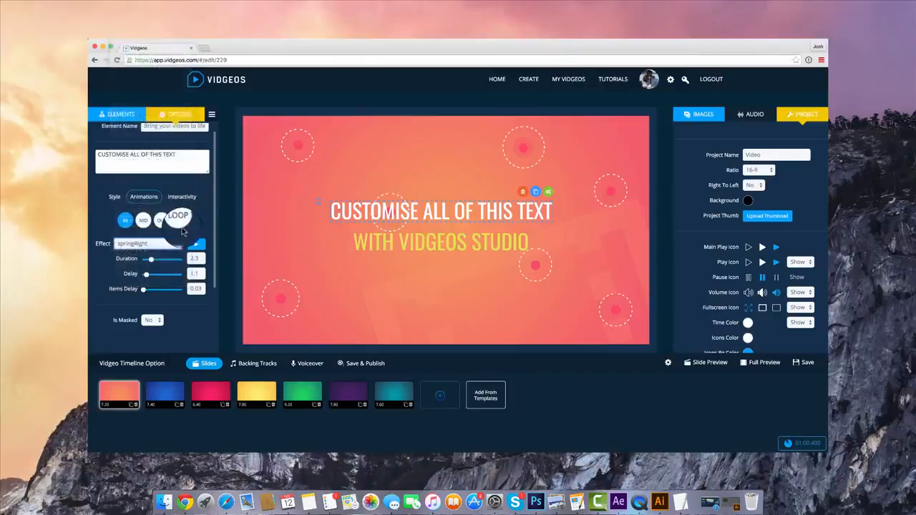
Change the heading's In effect to pinBottom and set its items delay to 0.04
left_click(194, 247)
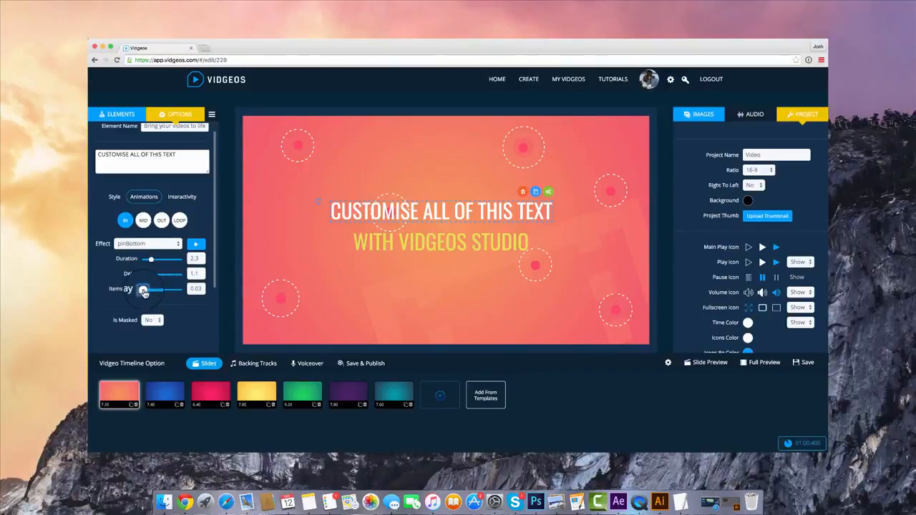
left_click(148, 291)
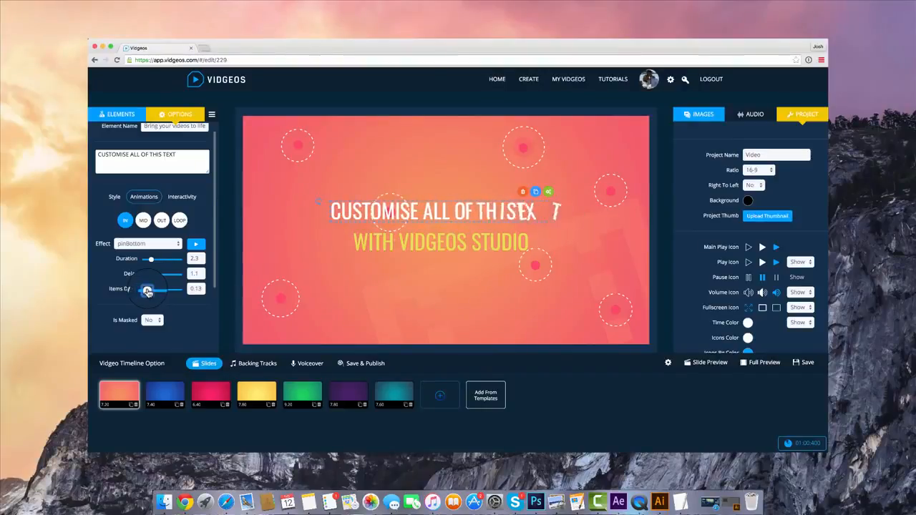
left_click(351, 202)
left_click(149, 290)
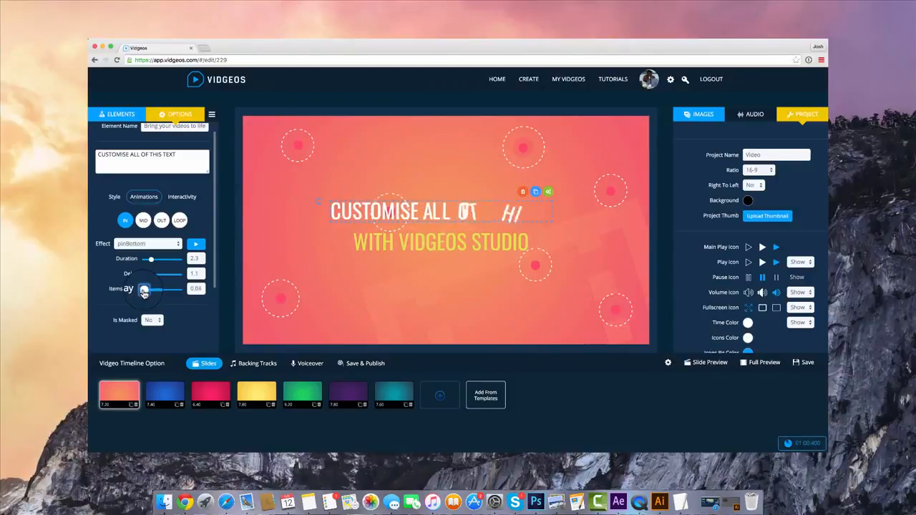
left_click_drag(144, 290, 144, 290)
Turn on masking for the heading with a mask padding of 10 and preview its In animation
left_click(159, 321)
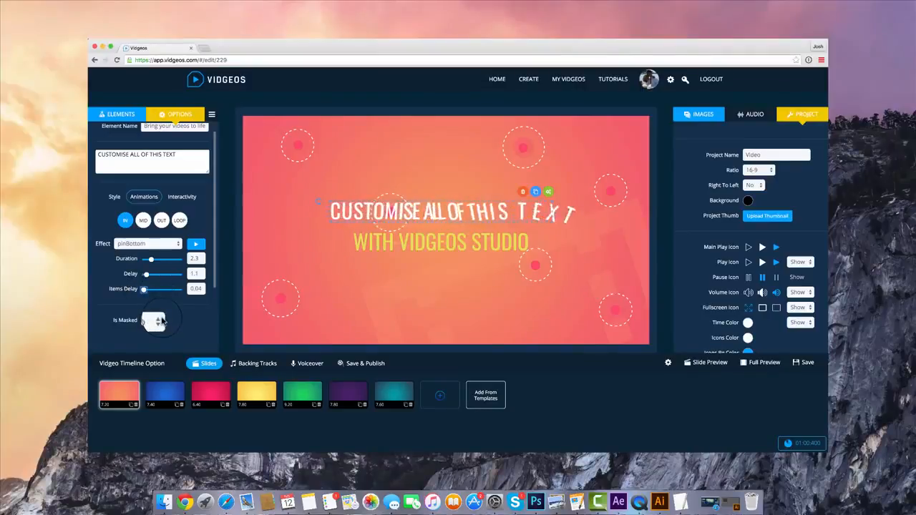
left_click(156, 319)
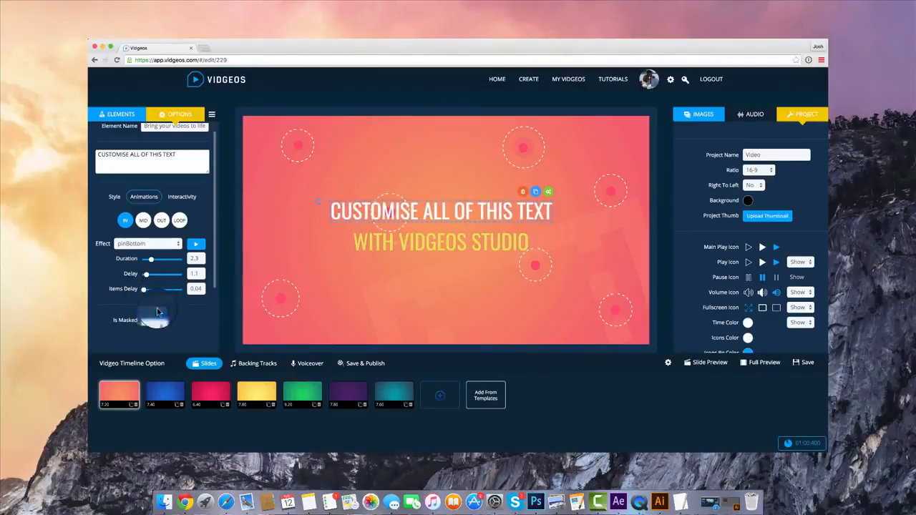
left_click(159, 312)
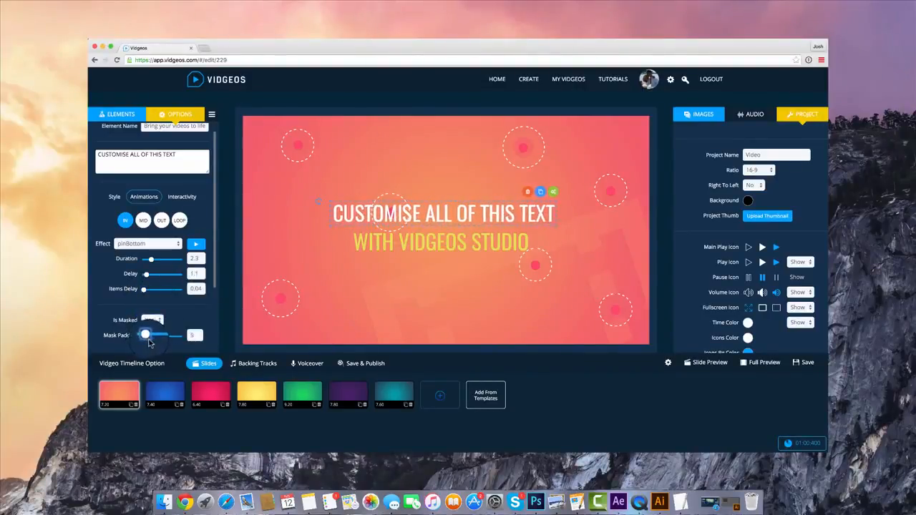
left_click_drag(148, 343, 154, 343)
left_click(198, 246)
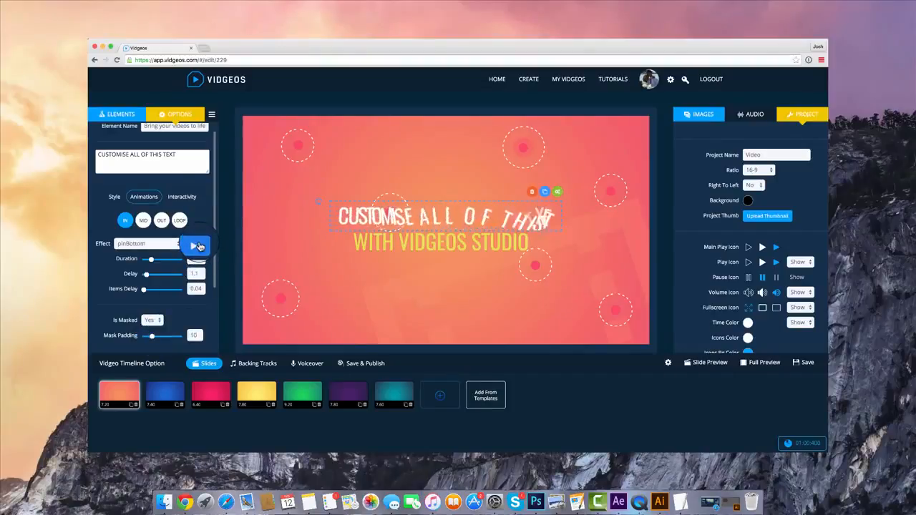
Change the heading's In effect to diveSwing and turn its masking off
left_click(159, 244)
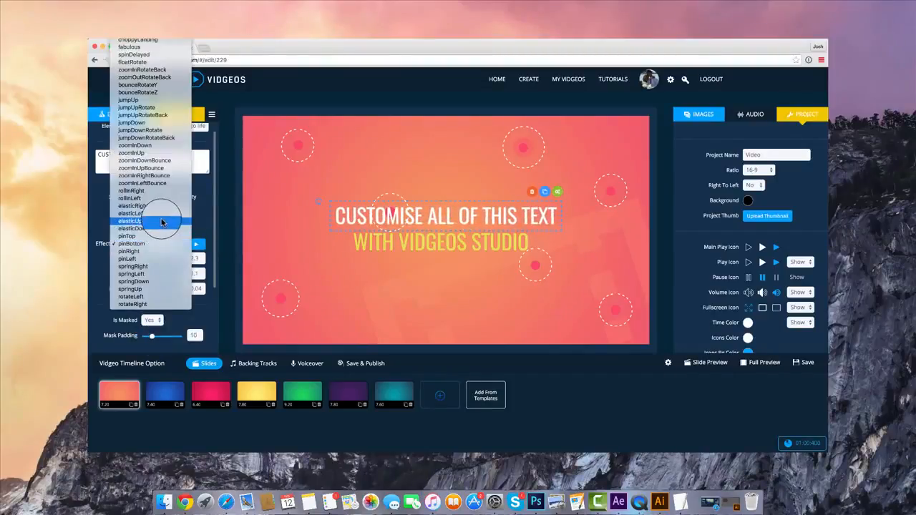
scroll(130, 124, "up", 10)
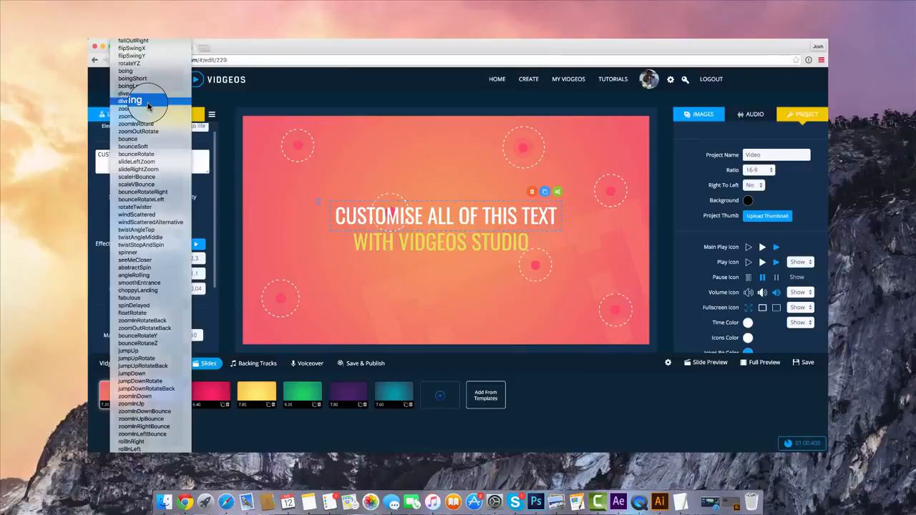
left_click(148, 106)
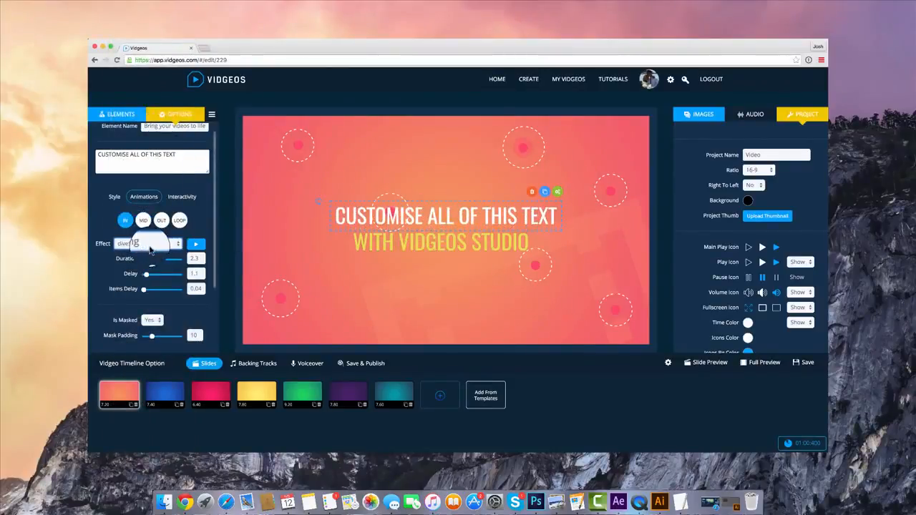
left_click(152, 320)
left_click(153, 330)
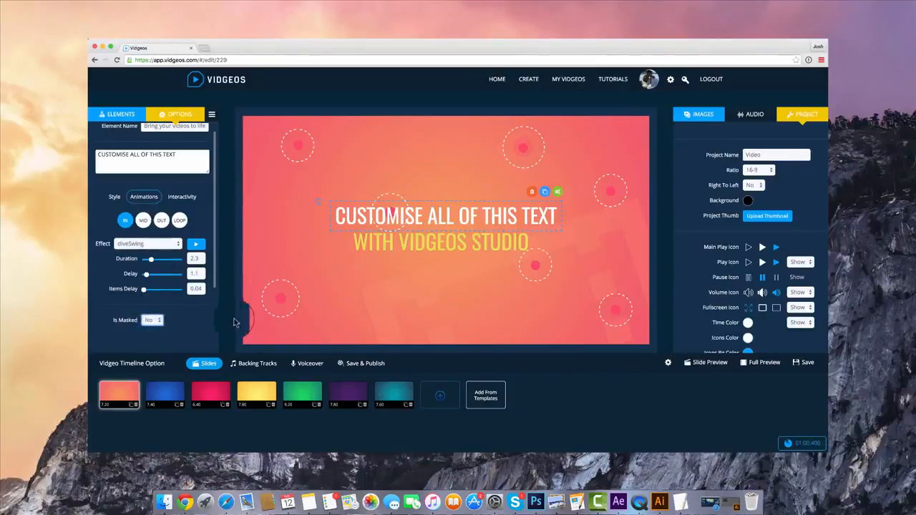
Delete all the template slides from the timeline, from the Web browser slide through to the Introduction slide
left_click(211, 392)
left_click(227, 405)
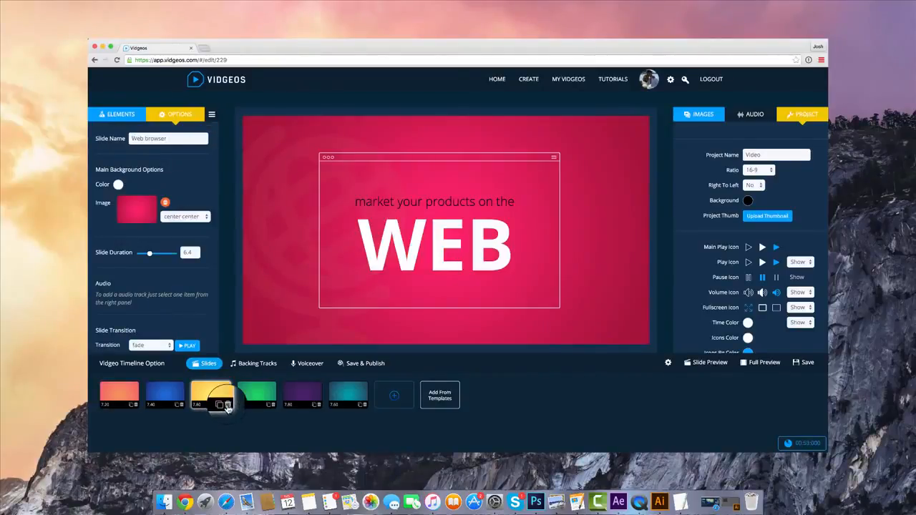
left_click(227, 405)
left_click(227, 405)
left_click(227, 405)
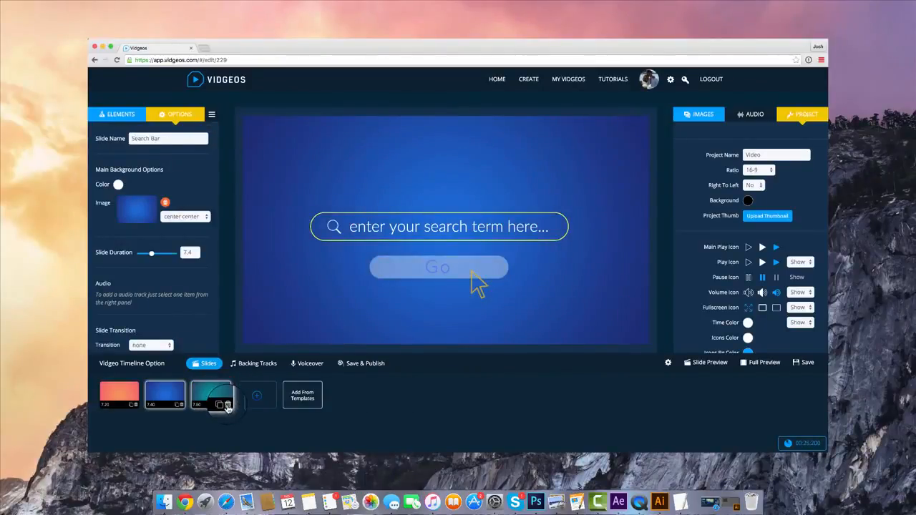
left_click(227, 405)
left_click(181, 405)
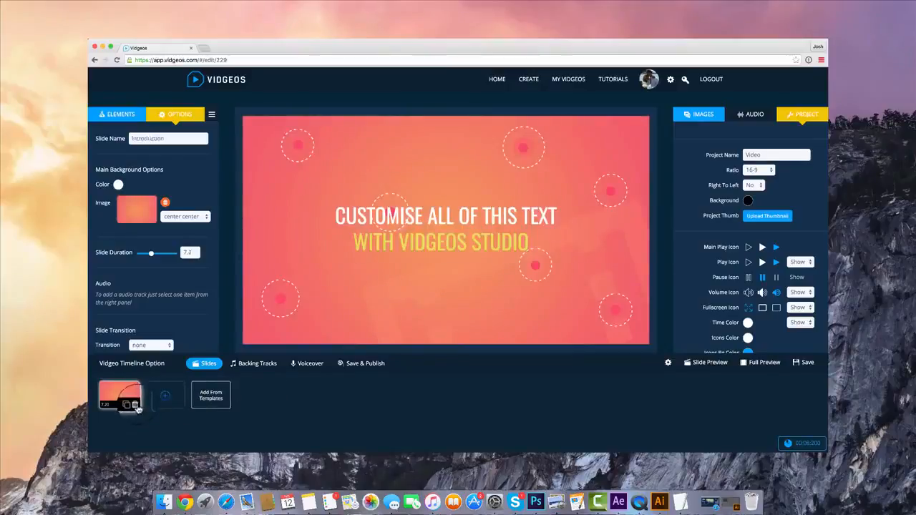
left_click(135, 405)
Add a blank slide and change its main background color to light blue
left_click(126, 393)
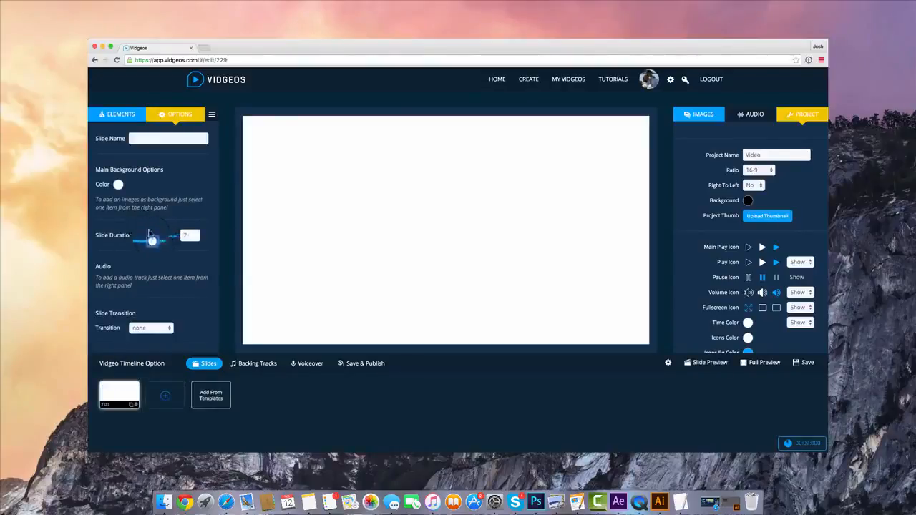
left_click(118, 184)
left_click_drag(196, 209, 231, 235)
left_click(186, 170)
Try slideUp and fallOutTop as the slide's transition, ending with the transition set back to none
scroll(178, 175, "down", 2)
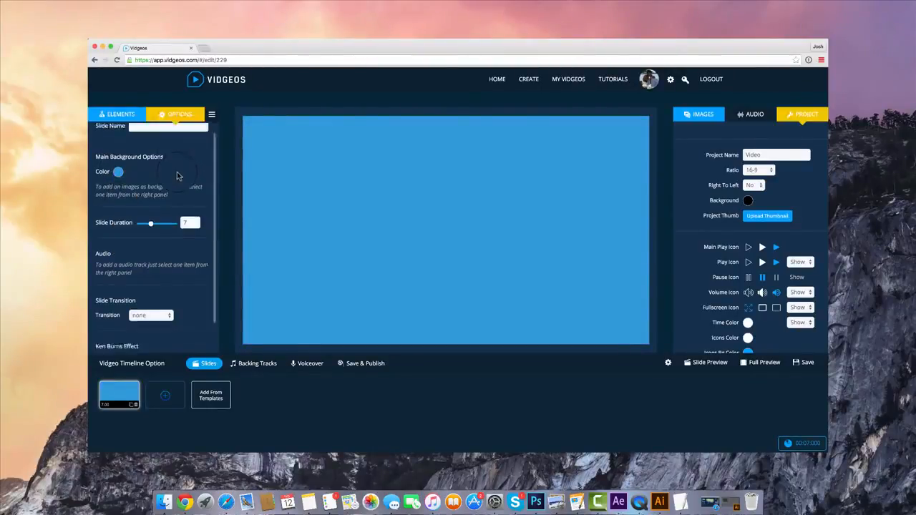
left_click(163, 279)
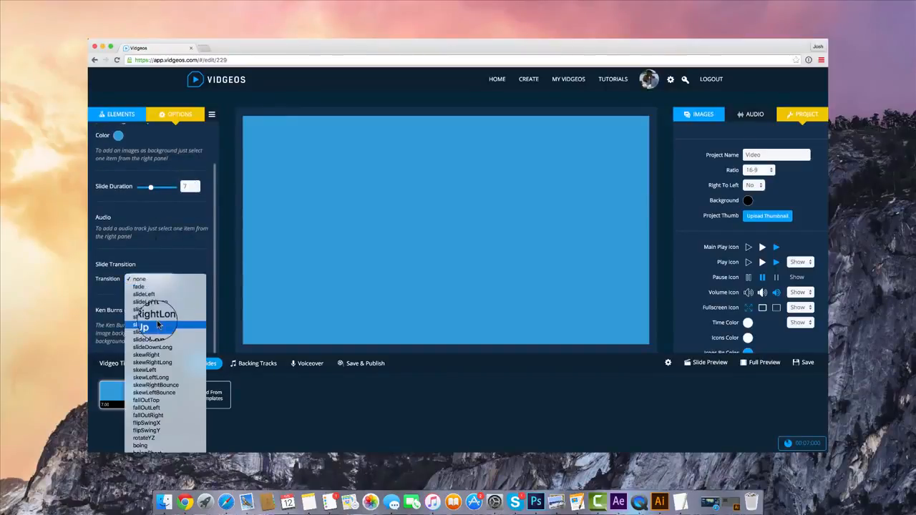
left_click(143, 323)
left_click(169, 279)
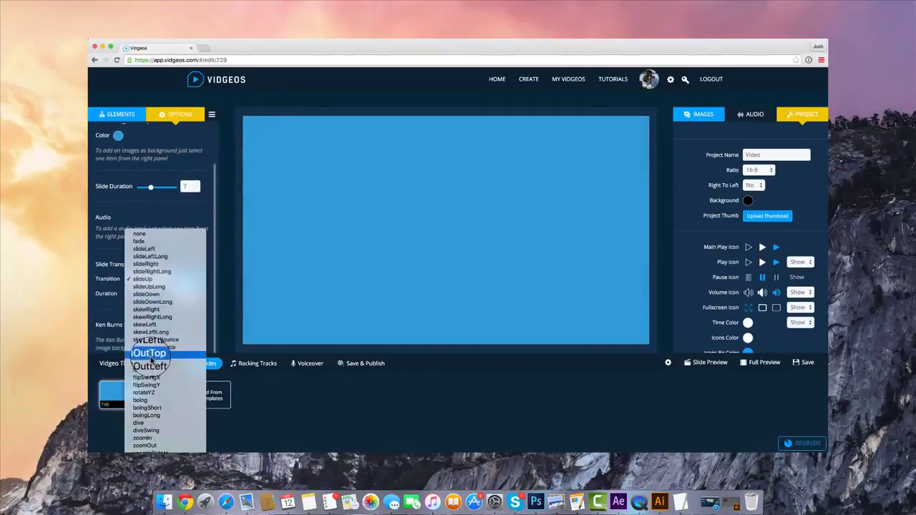
left_click(153, 351)
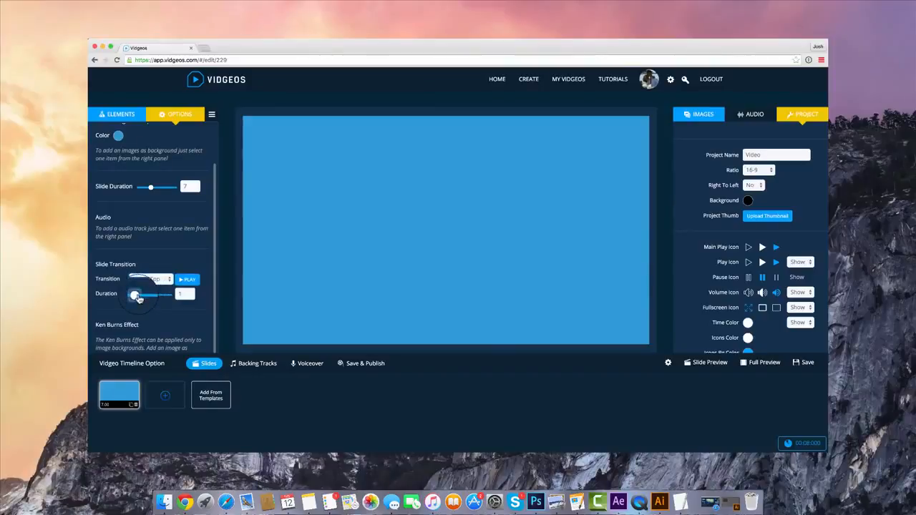
left_click(150, 279)
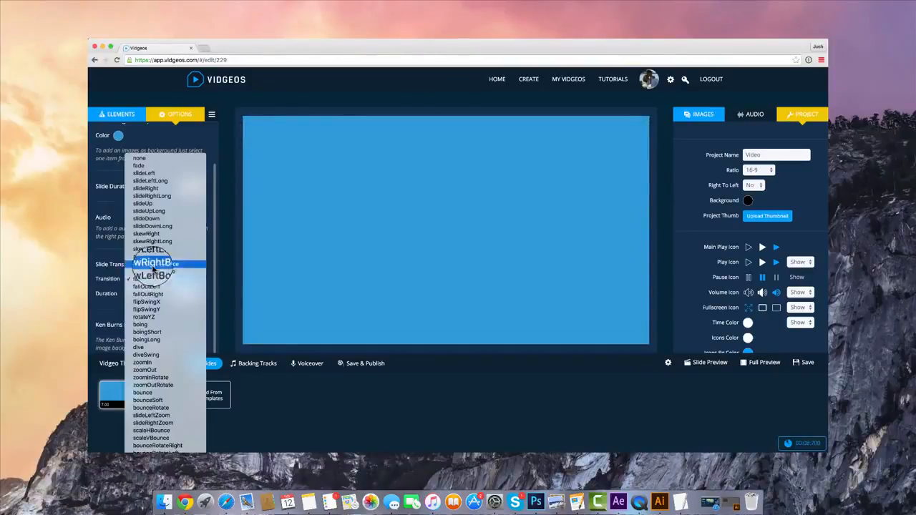
left_click(139, 158)
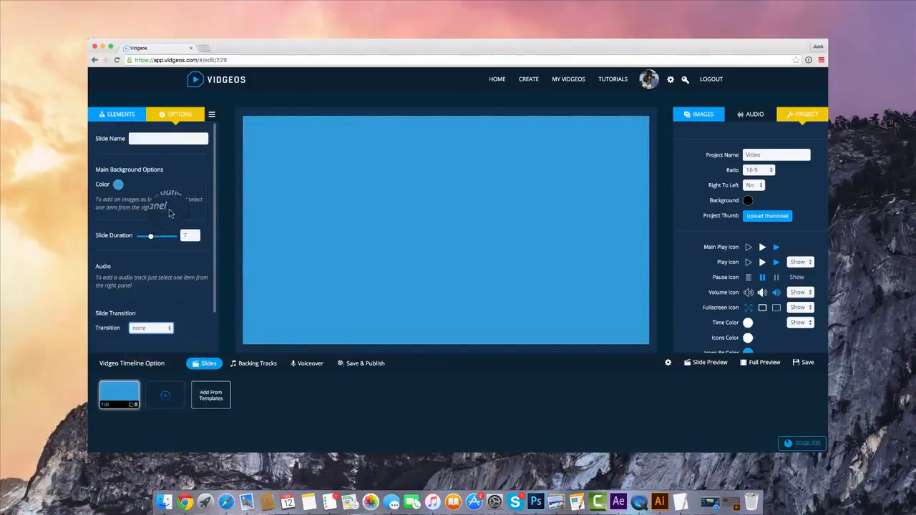
Add an animated text element to the blue slide and replace its sample text with HELLO
left_click(119, 114)
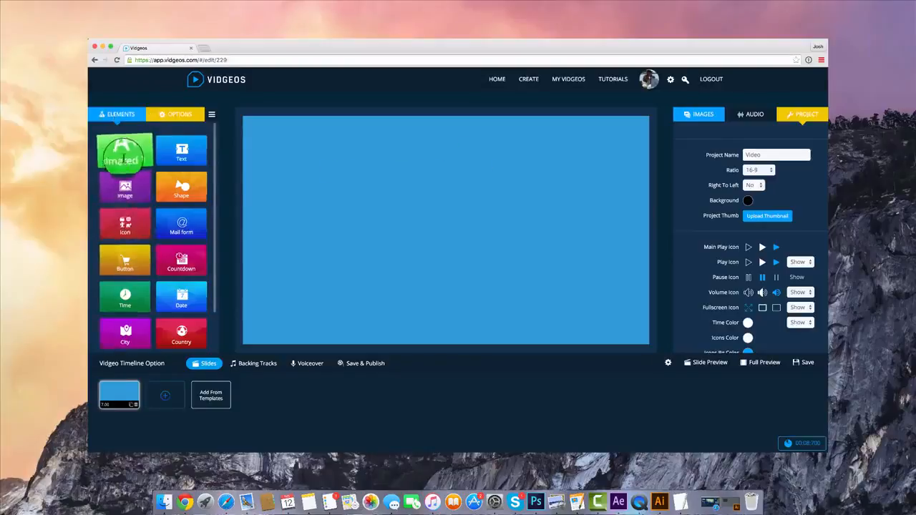
left_click(123, 159)
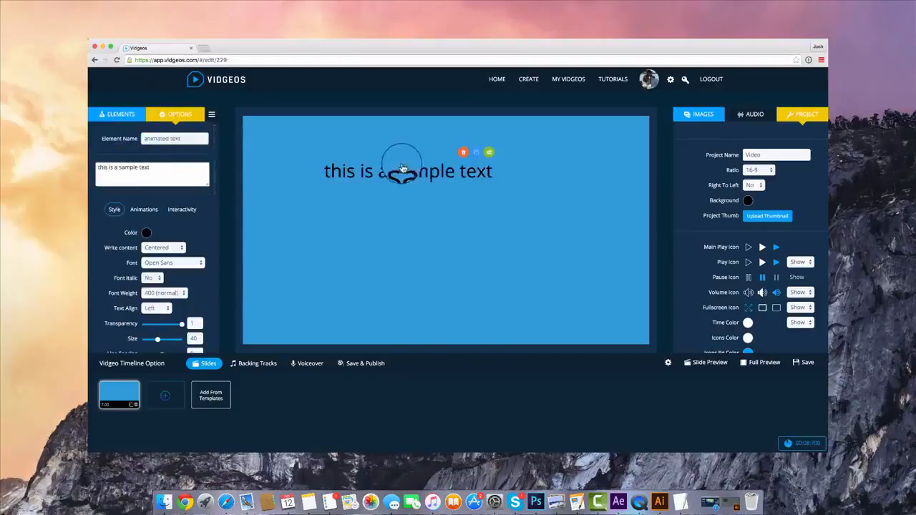
triple_click(127, 170)
type("HELLO")
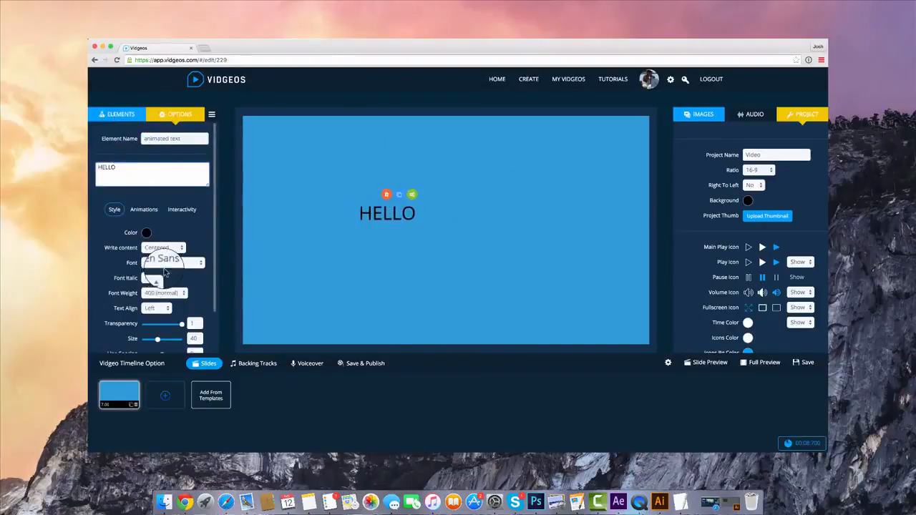
Set the HELLO text's font to Oswald and its size to 83
left_click(164, 267)
left_click(169, 283)
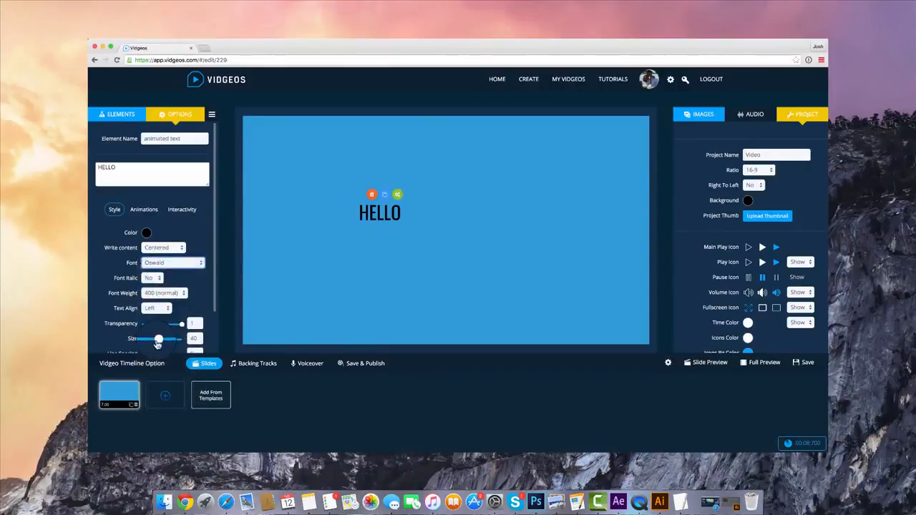
left_click_drag(157, 342, 175, 339)
left_click(301, 228)
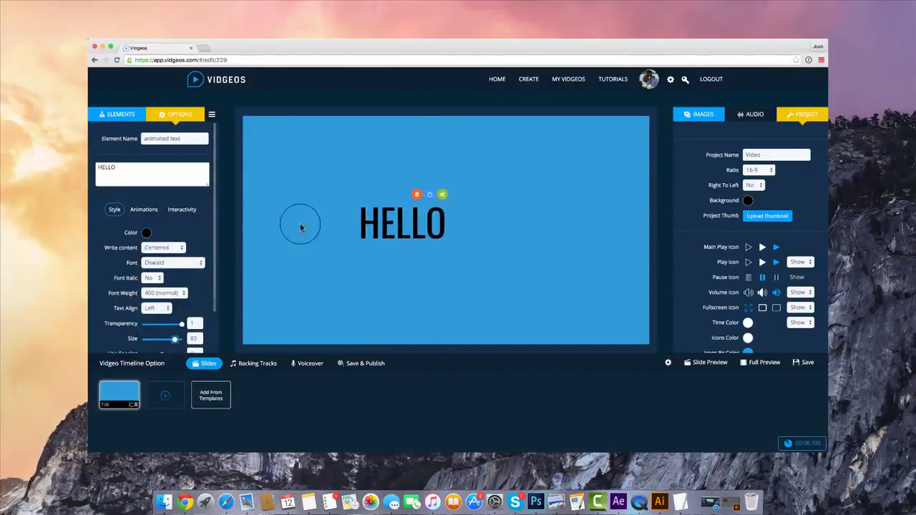
Give the HELLO text font weight 100 and a white color, and center it on the slide
left_click(163, 292)
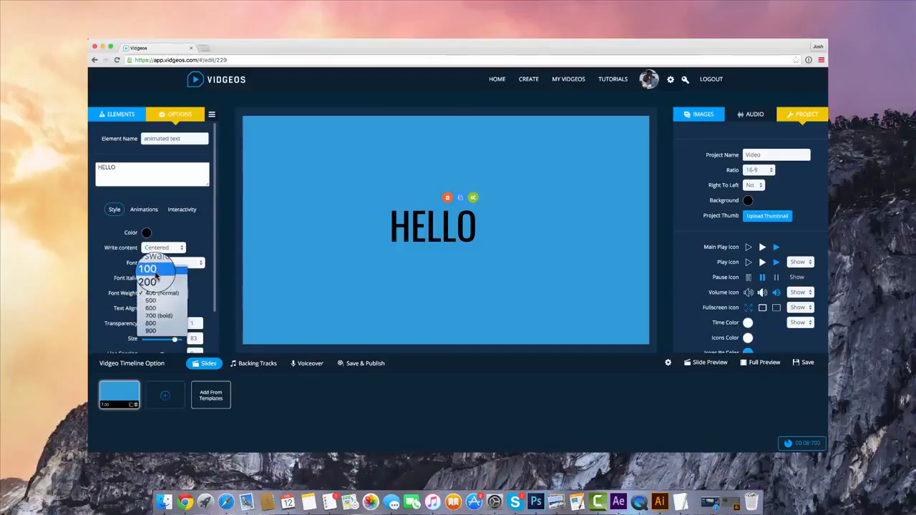
left_click(155, 275)
left_click(146, 232)
left_click(172, 240)
left_click(498, 233)
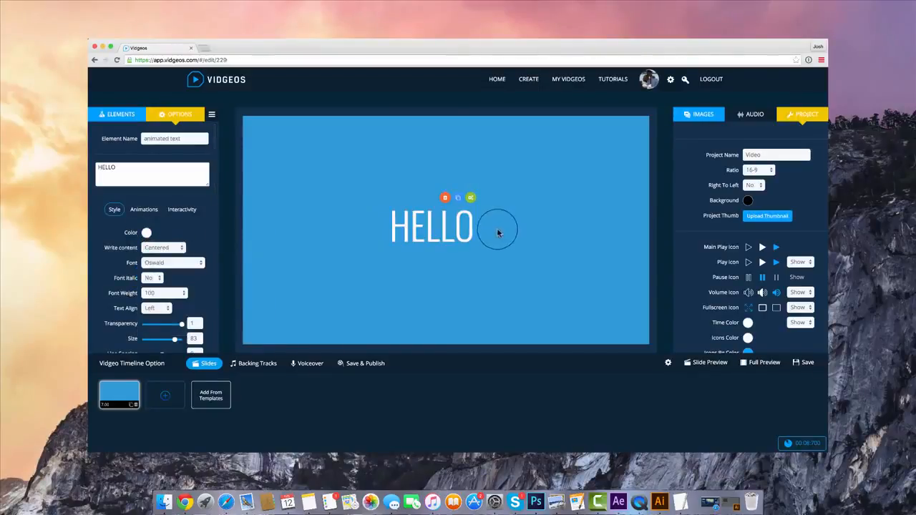
Set the HELLO text's In effect to slideUpLong and its Out effect to slideTopLong
left_click(144, 209)
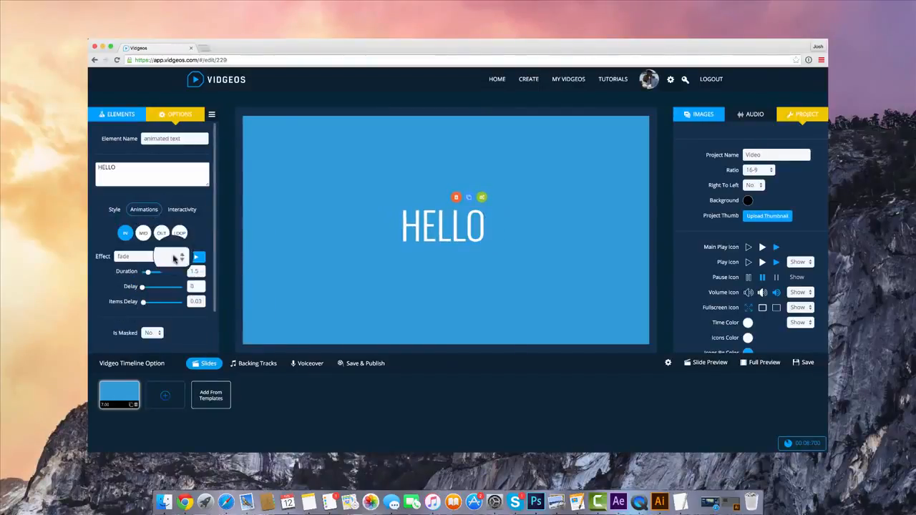
left_click(175, 258)
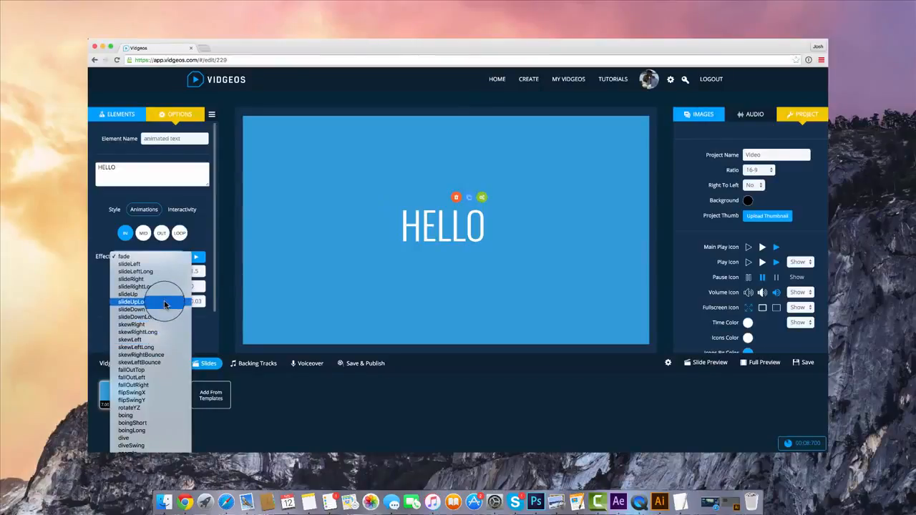
left_click(165, 304)
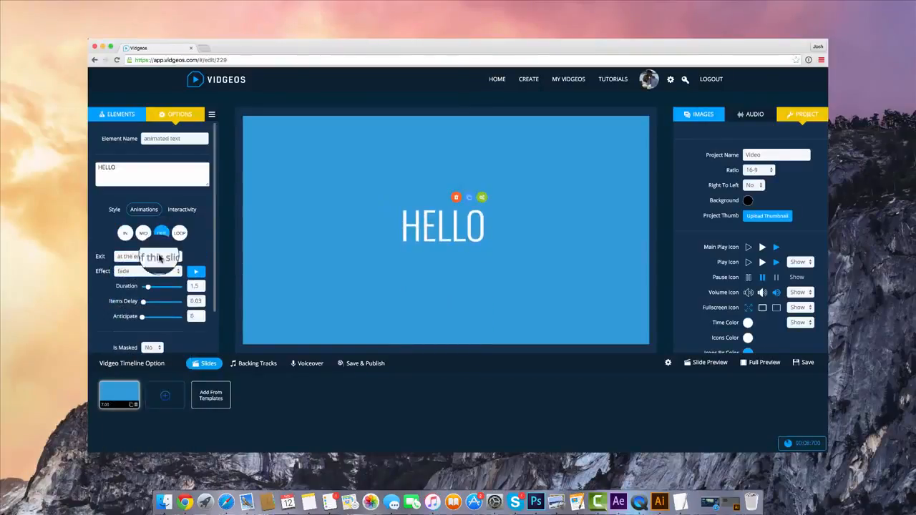
left_click(159, 272)
left_click(157, 316)
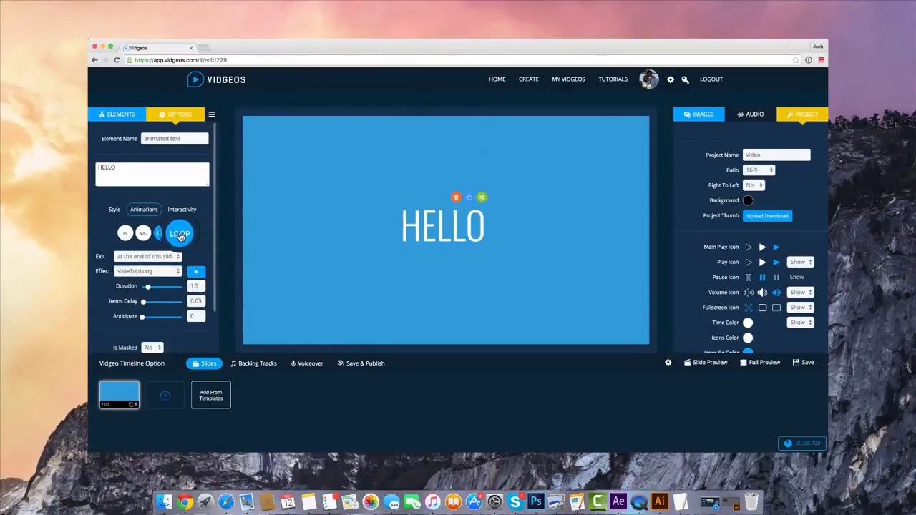
Try shakeRotate as the HELLO text's Loop effect and settle on flash
left_click(180, 236)
left_click(161, 259)
left_click(159, 273)
left_click(156, 258)
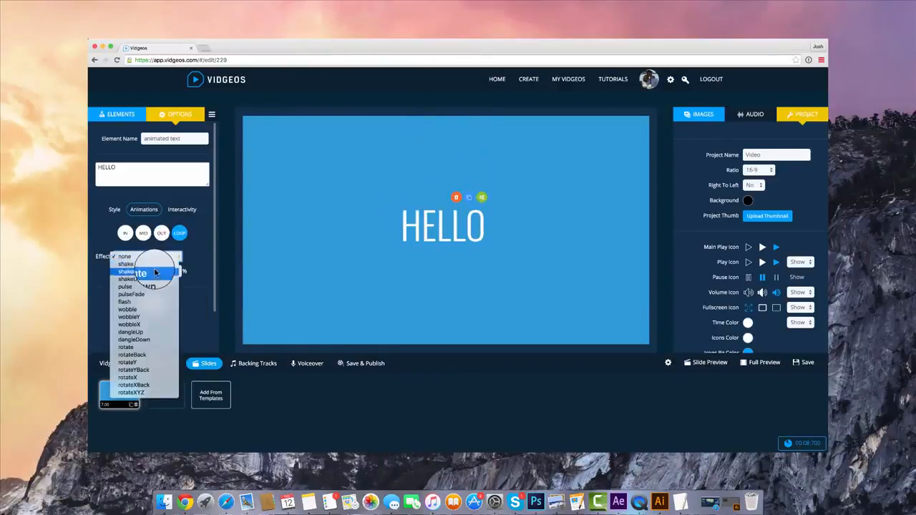
left_click(155, 273)
left_click(156, 258)
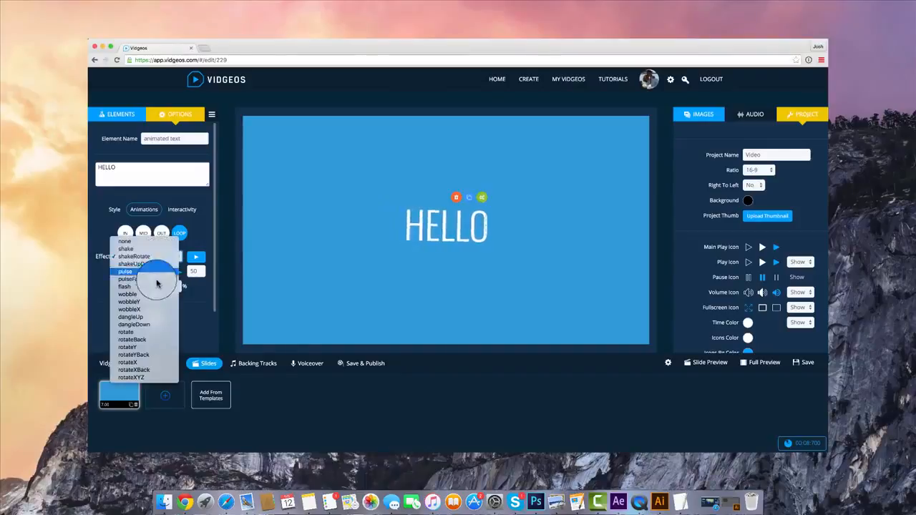
left_click(146, 287)
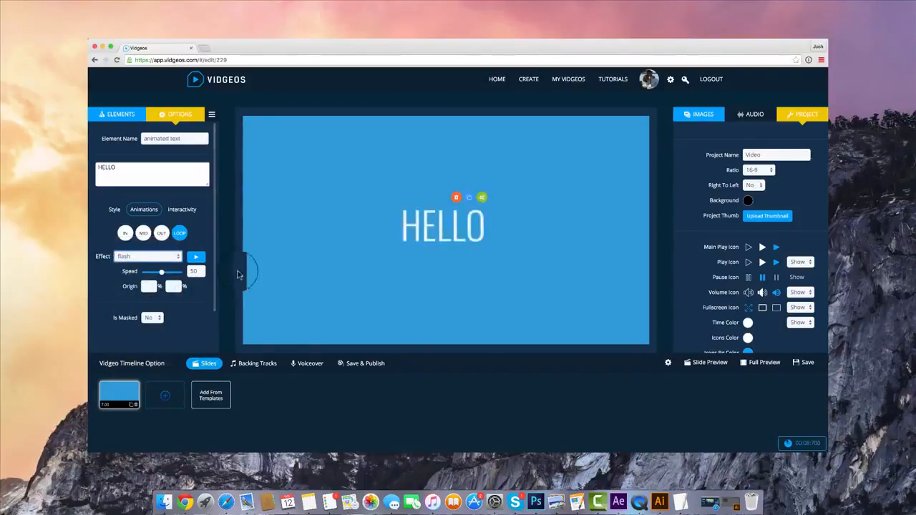
left_click(178, 258)
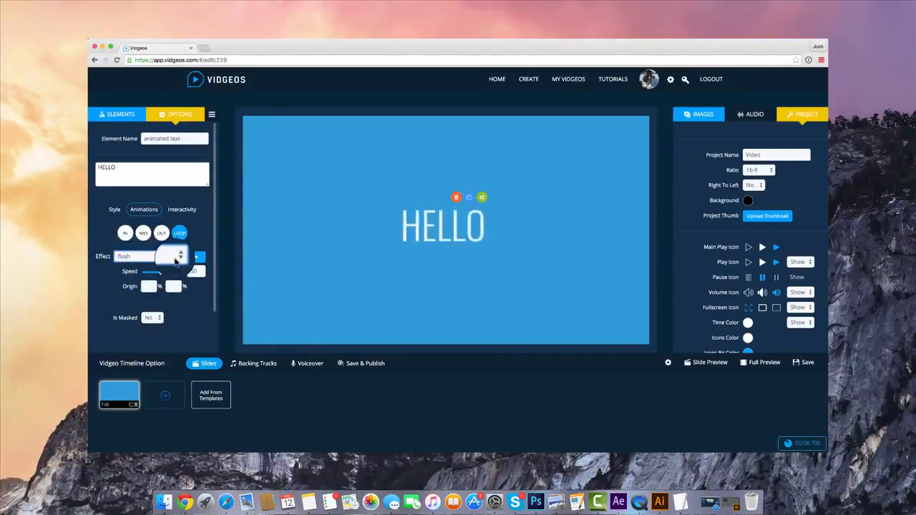
left_click(189, 212)
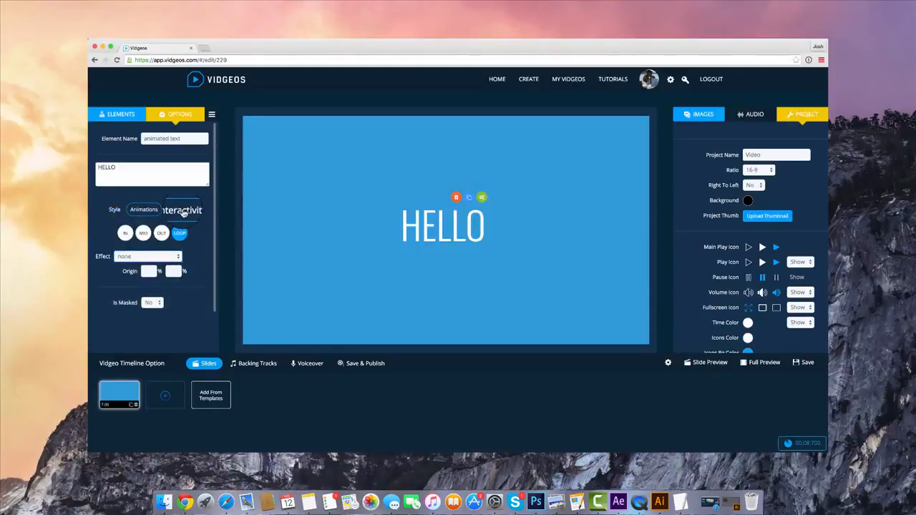
left_click(181, 245)
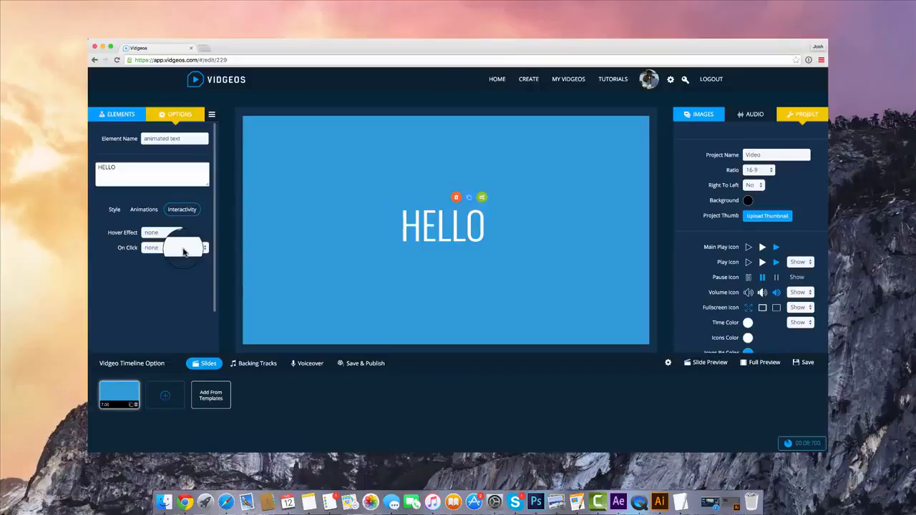
left_click(172, 246)
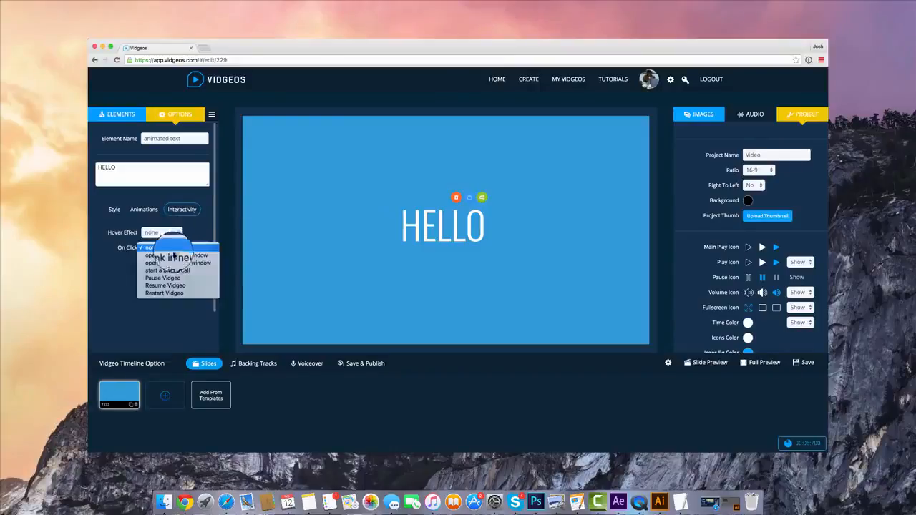
left_click(179, 262)
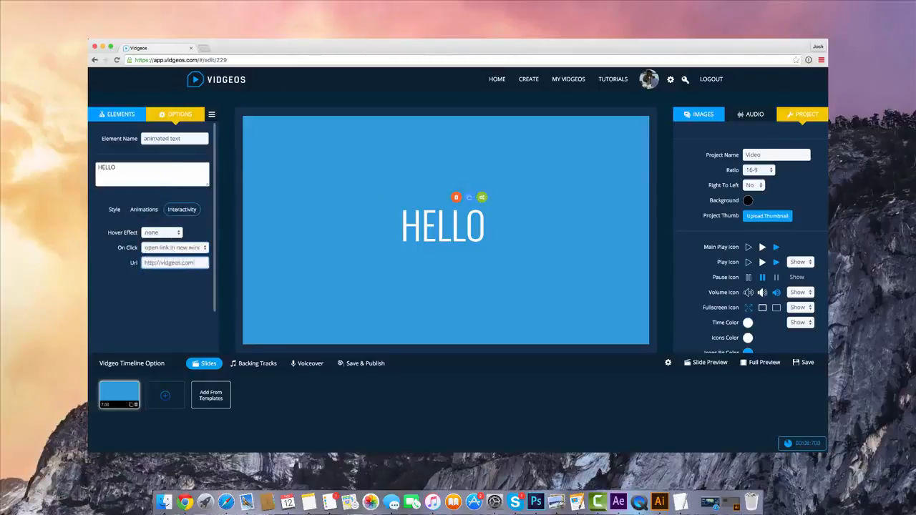
Set the HELLO text's Hover Effect to rotateZoom, and test the hover effect and the link in the slide preview
left_click(172, 232)
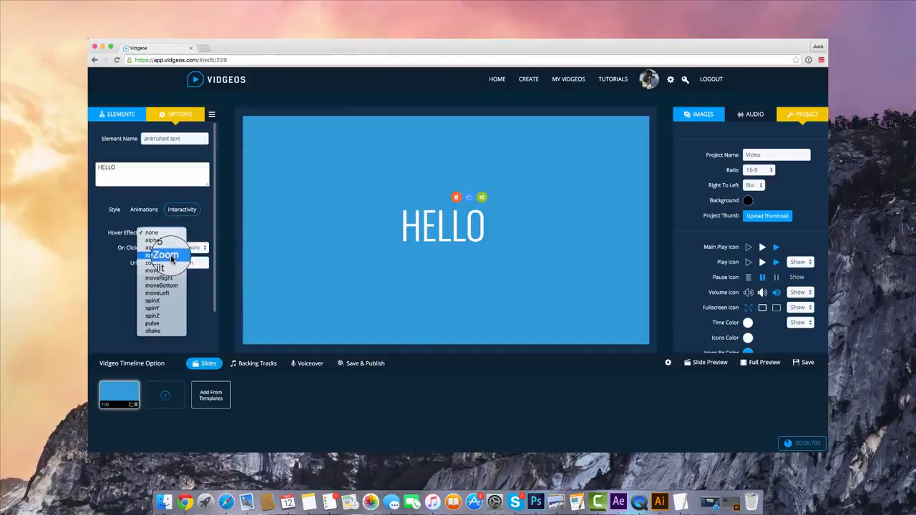
left_click(171, 256)
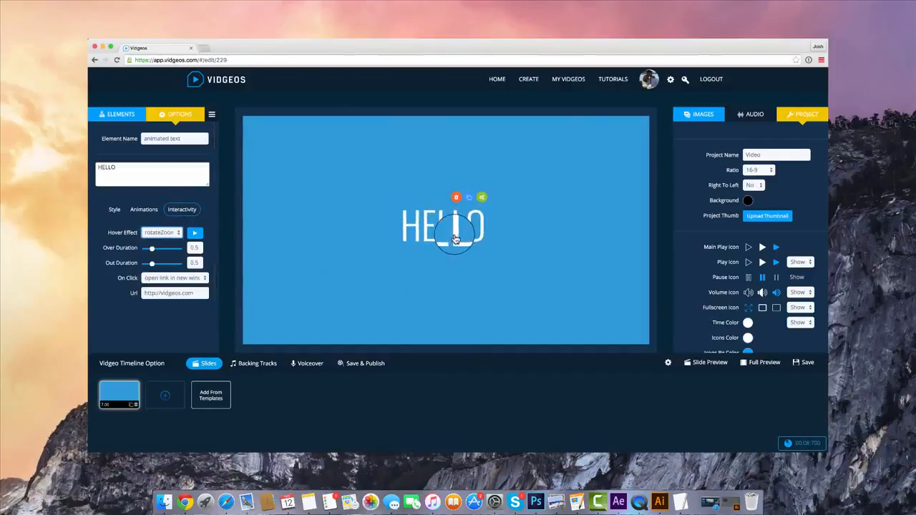
left_click(719, 364)
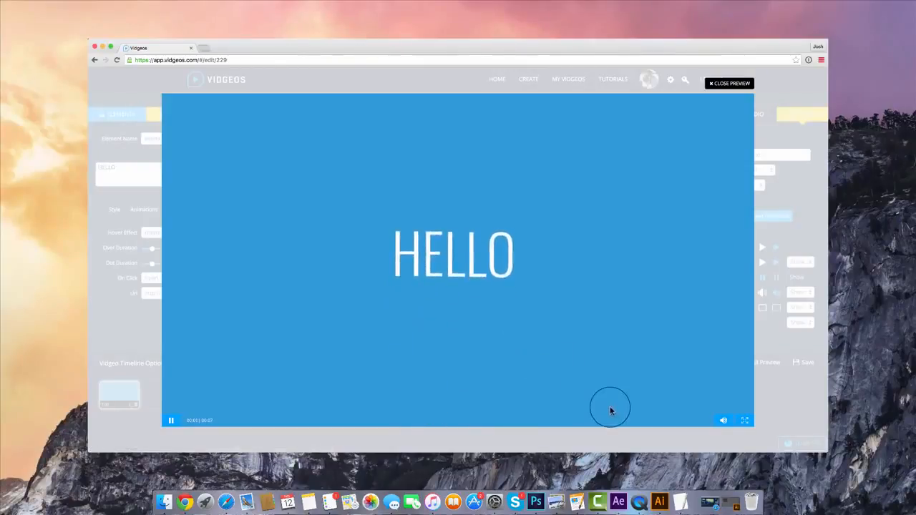
left_click(473, 272)
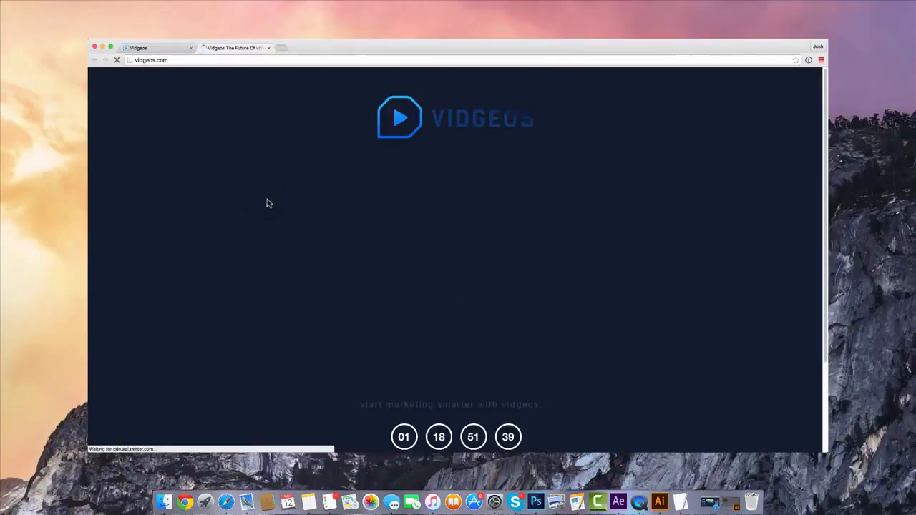
left_click(269, 48)
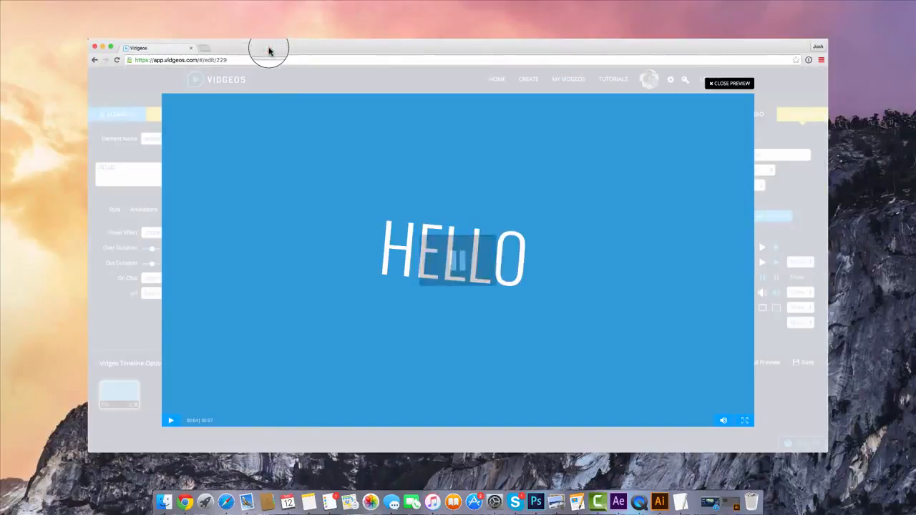
left_click(730, 82)
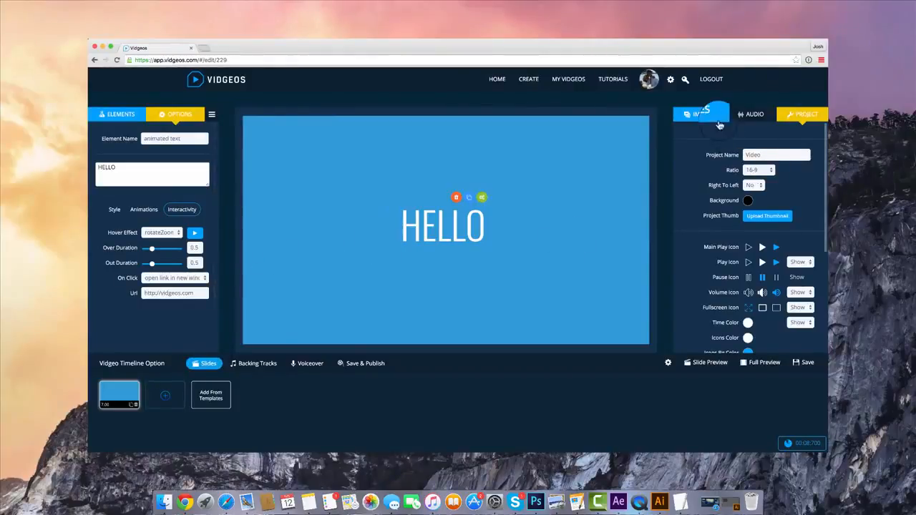
Try several ready-to-use images as the slide background and settle on the blue polygonal one
left_click(719, 126)
left_click(726, 242)
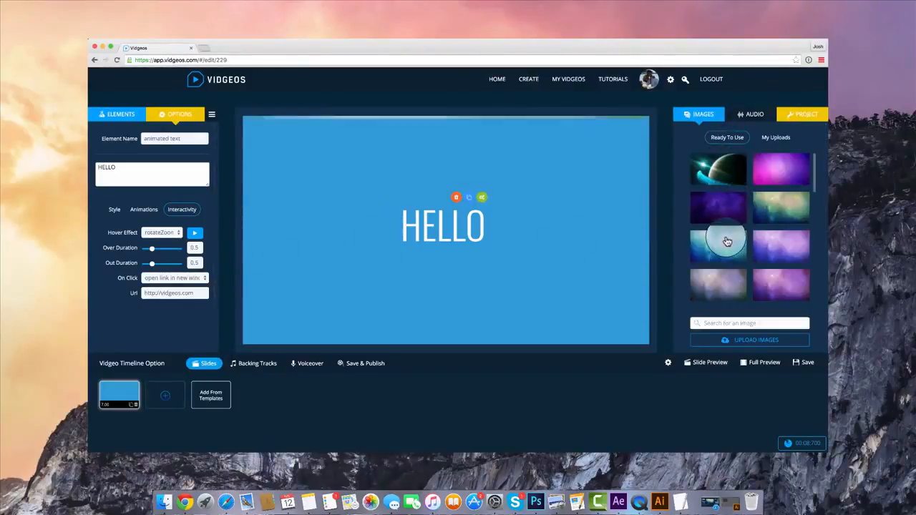
left_click(729, 209)
left_click(780, 173)
left_click(764, 247)
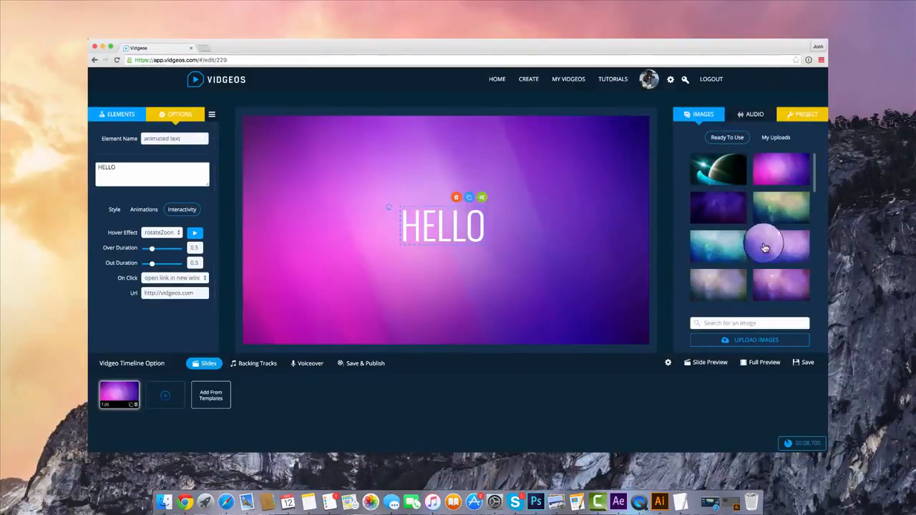
scroll(765, 248, "down", 3)
left_click(772, 258)
scroll(770, 250, "down", 3)
left_click(741, 271)
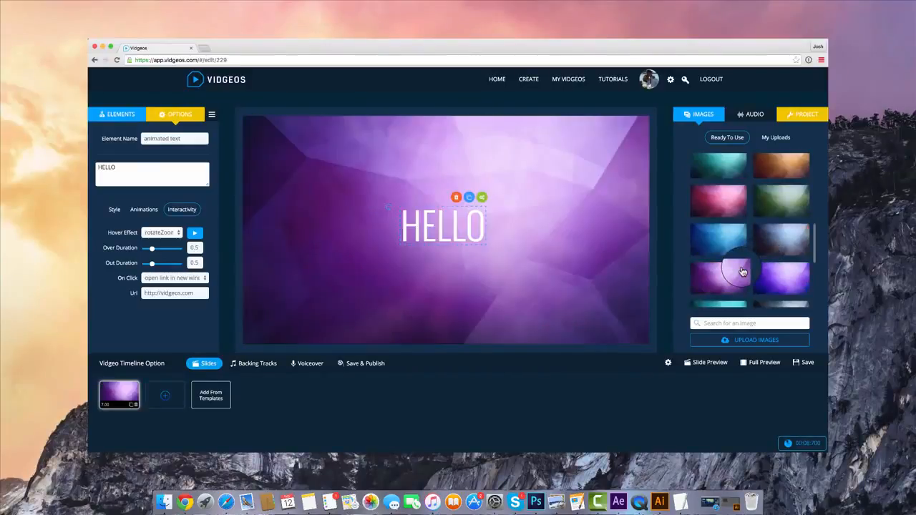
left_click(719, 239)
scroll(712, 215, "up", 5)
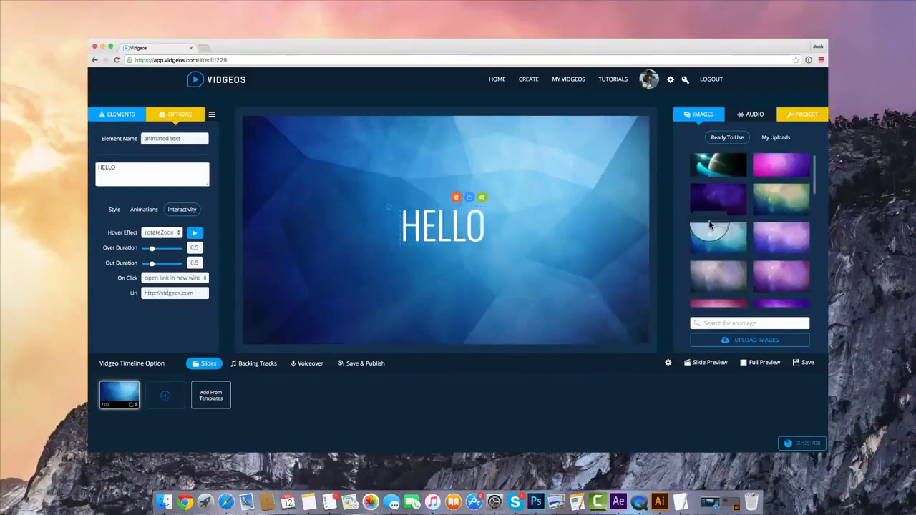
Enable the Ken Burns effect on the slide, zooming from 100% to 154%
left_click(105, 402)
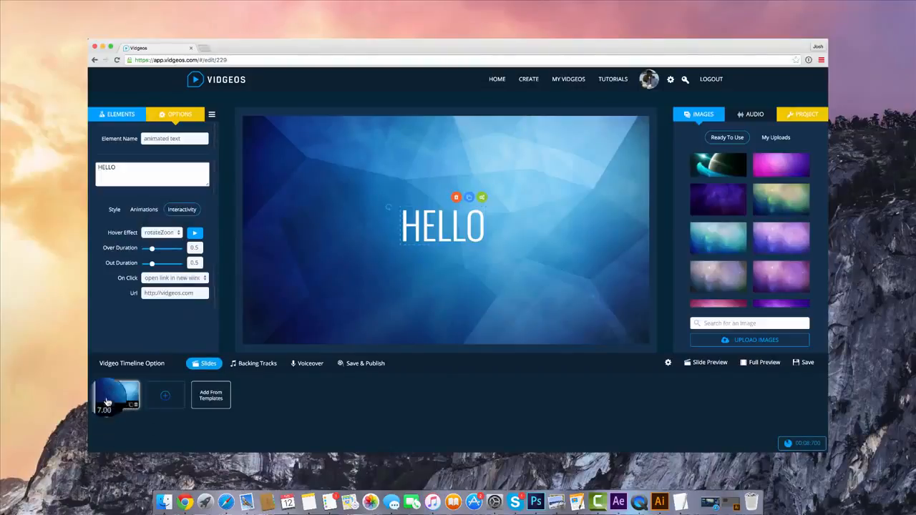
scroll(150, 301, "down", 3)
left_click(143, 337)
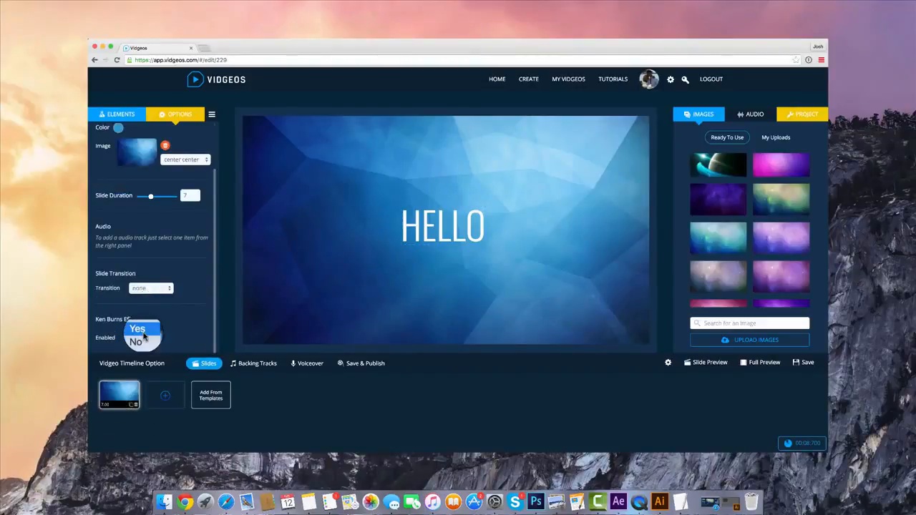
left_click(143, 333)
scroll(153, 309, "down", 3)
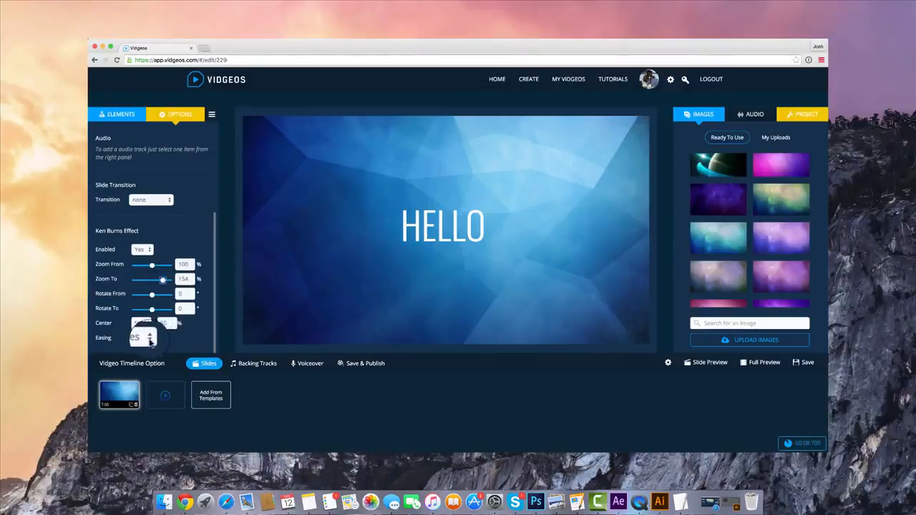
scroll(150, 314, "up", 5)
Search the icon library for "chat", add the overlapping round speech-bubbles icon and place it near the slide's upper right corner
left_click(118, 114)
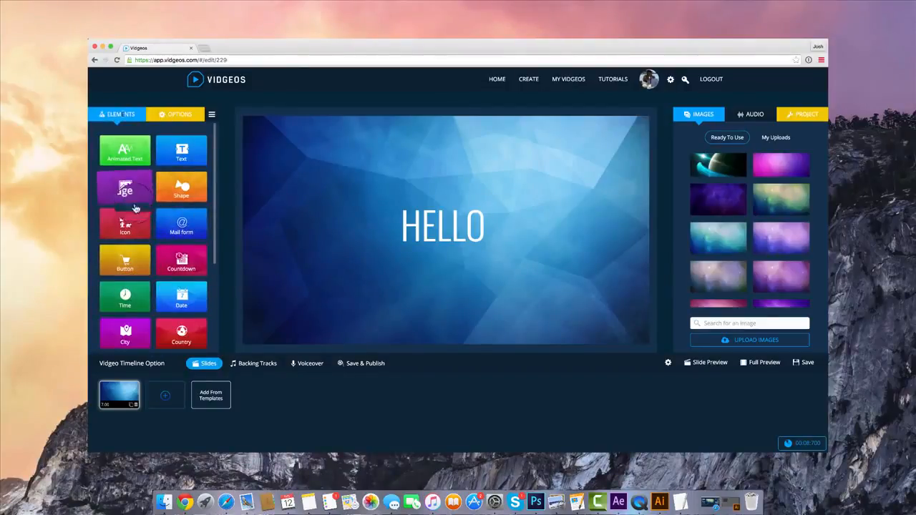
left_click(129, 223)
scroll(528, 237, "down", 3)
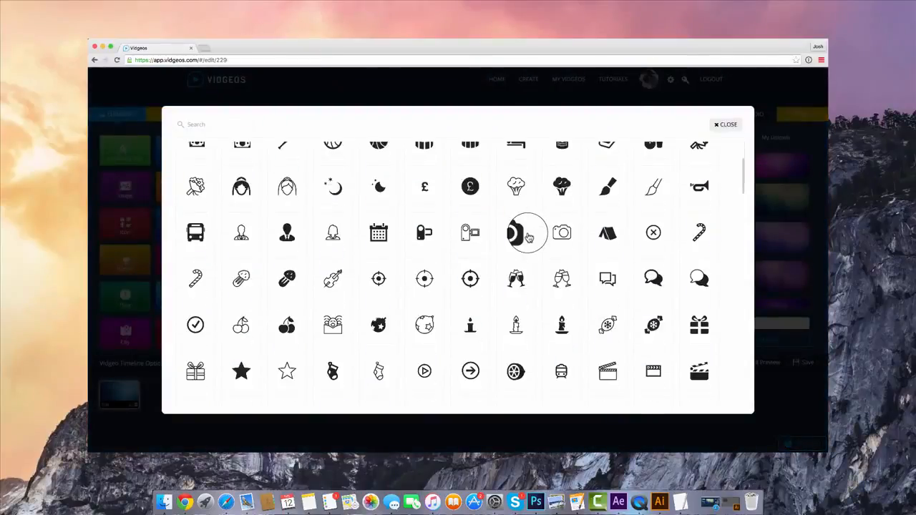
scroll(529, 238, "down", 3)
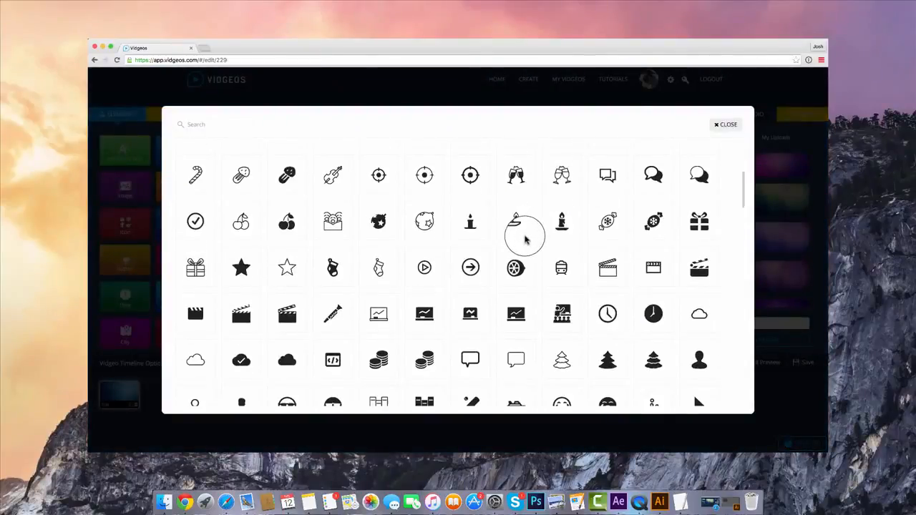
scroll(524, 240, "up", 1)
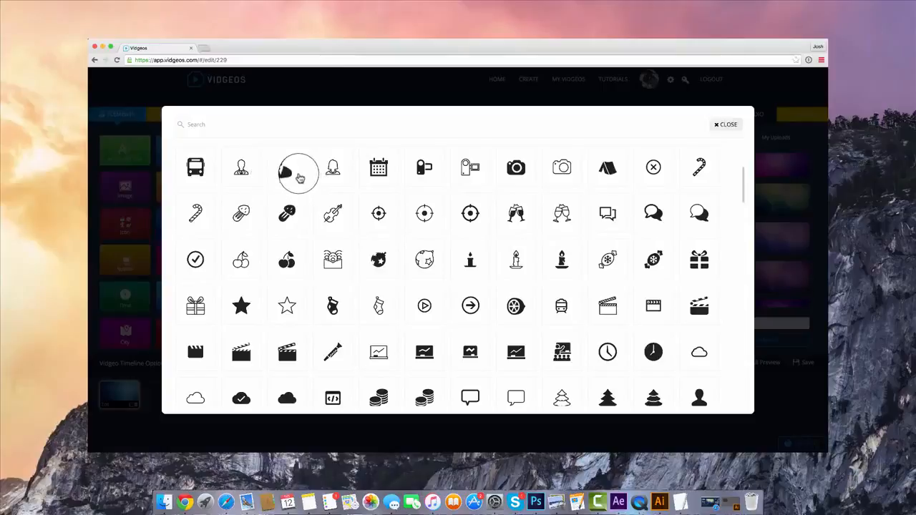
left_click(304, 125)
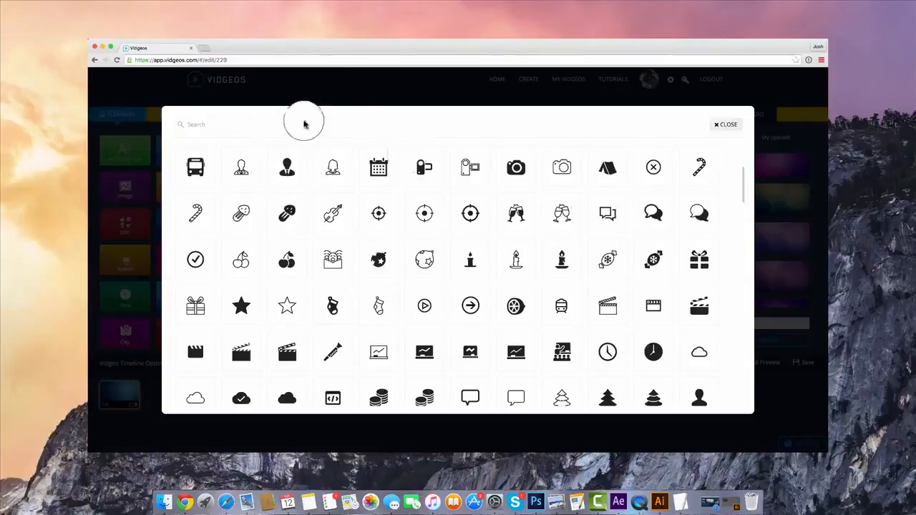
type("chat")
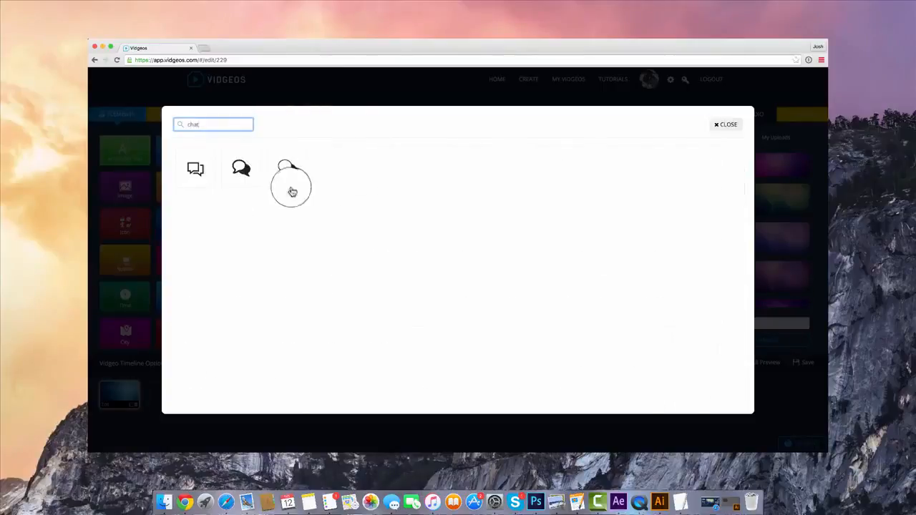
left_click(247, 170)
left_click_drag(404, 204, 584, 184)
Color the speech-bubbles icon white and set its transparency to 0.8
left_click(146, 193)
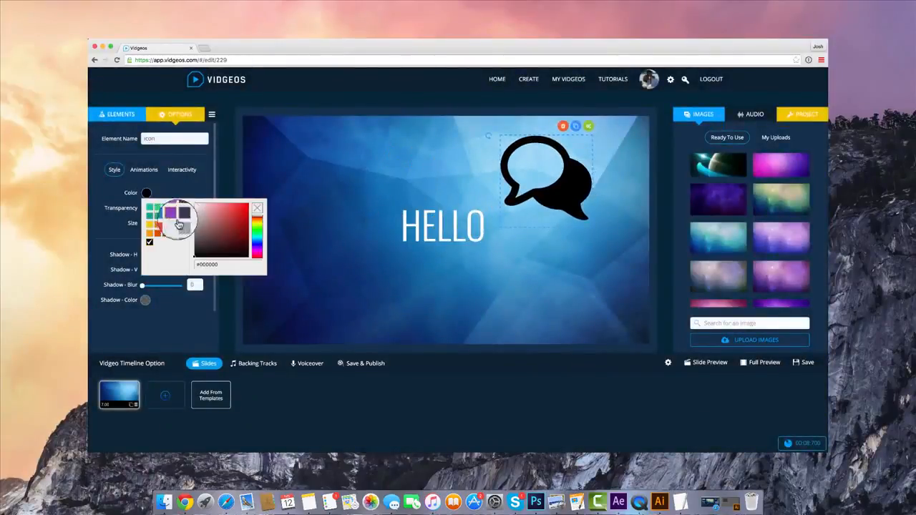
left_click(191, 204)
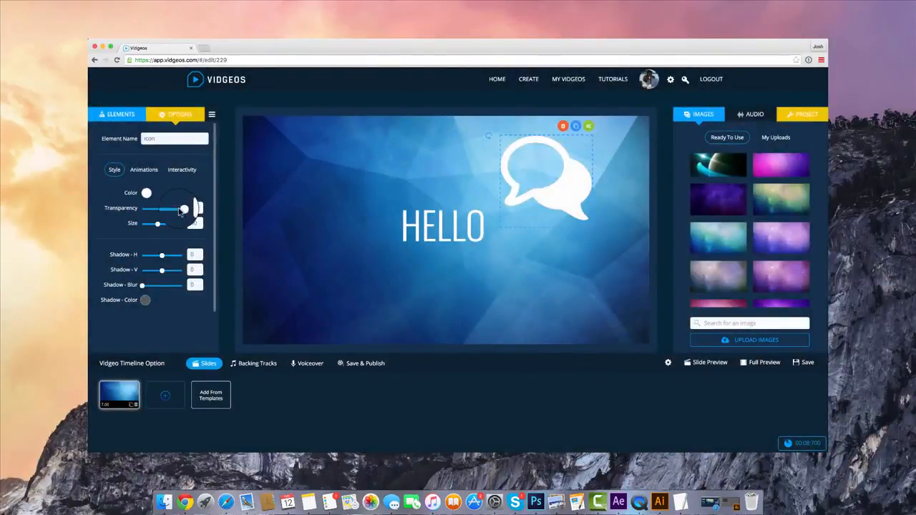
mouse_move(174, 212)
left_mouse_down()
mouse_move(159, 213)
mouse_move(168, 215)
left_mouse_up()
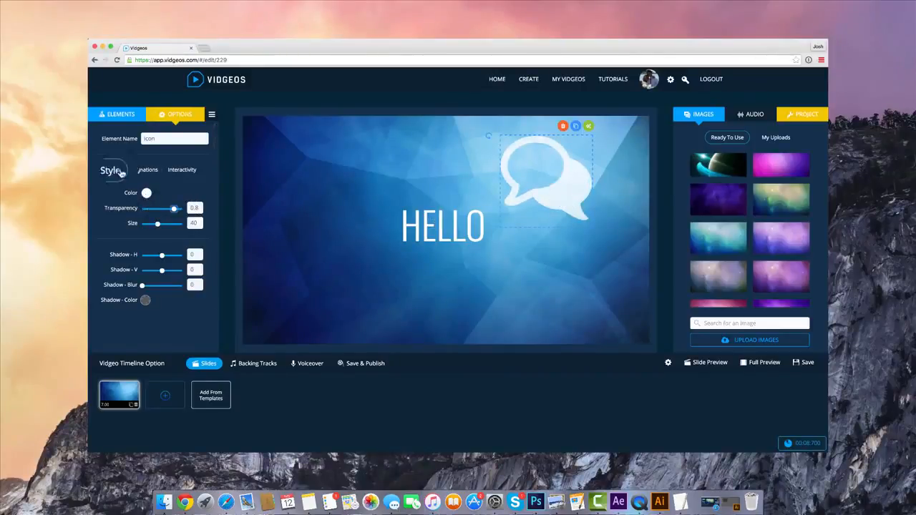
Set the speech-bubbles icon's In effect to slideLeftLong and its Out effect to slideRightLong
left_click(147, 170)
left_click(153, 216)
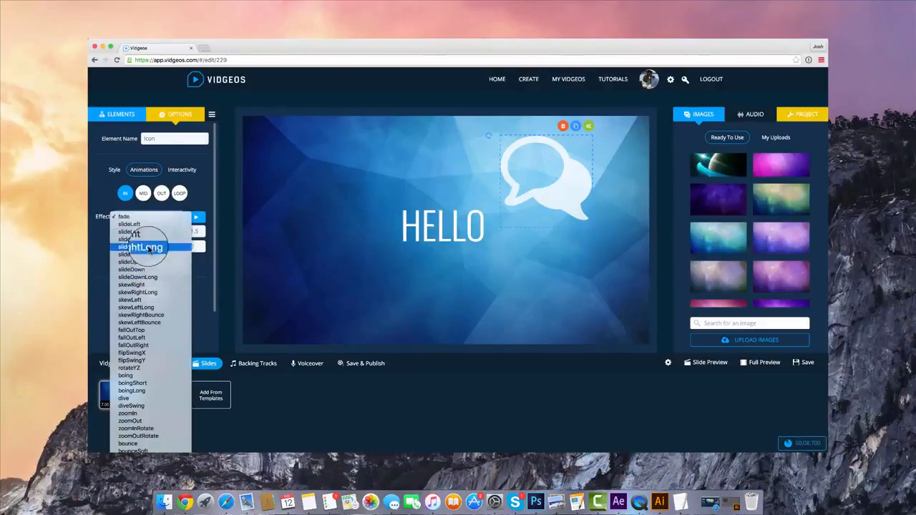
left_click(149, 233)
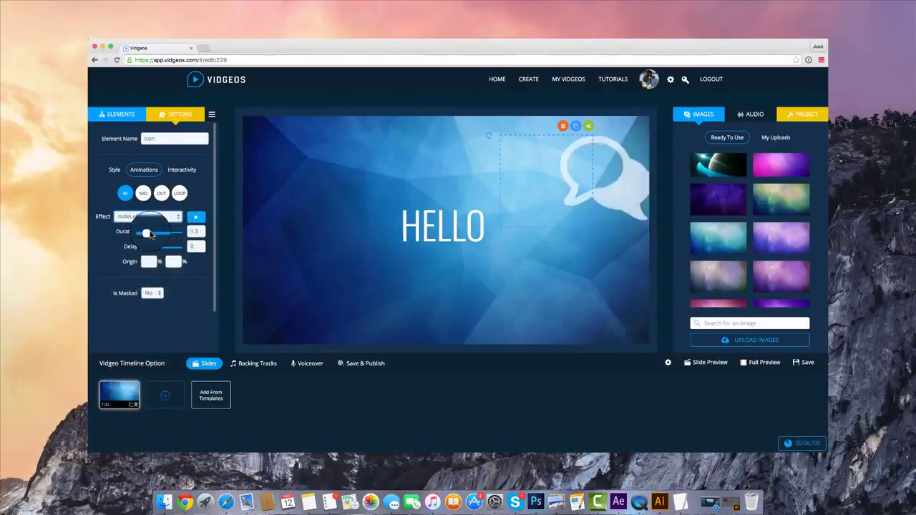
left_click(161, 193)
left_click(148, 231)
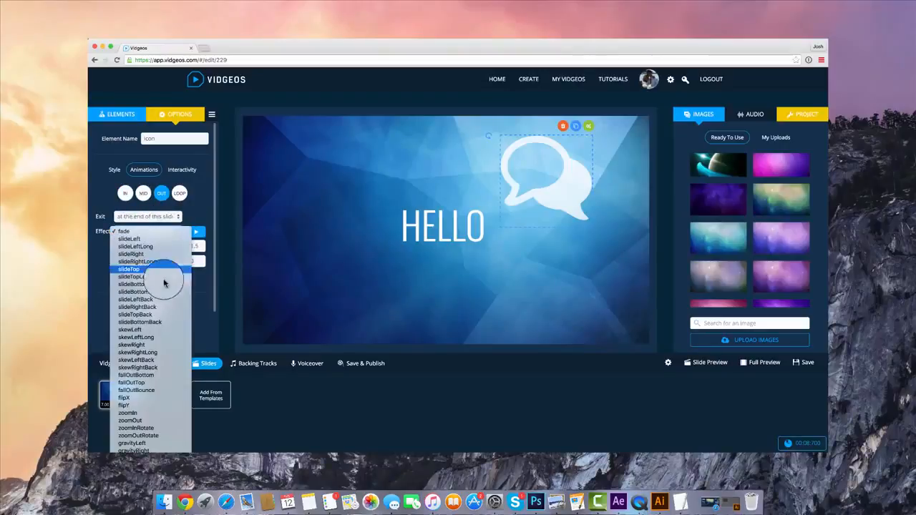
left_click(540, 268)
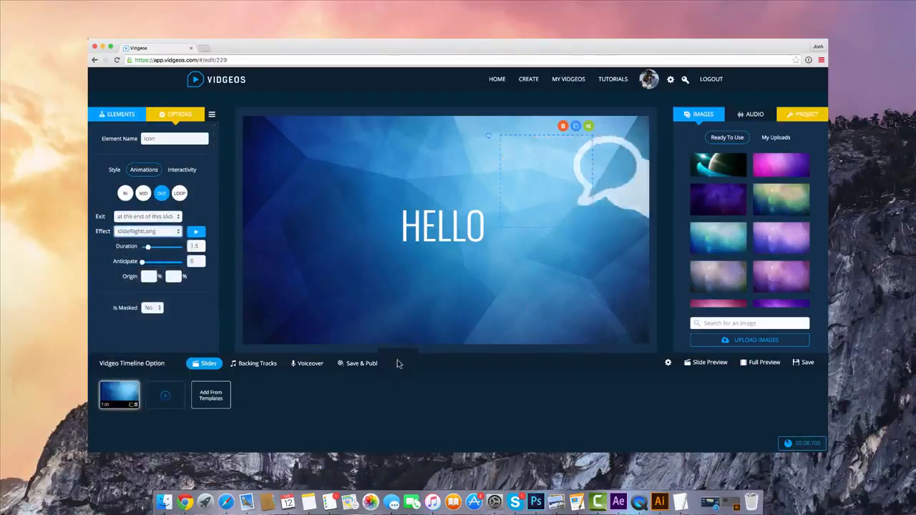
Duplicate the slide and delete the speech-bubbles icon from the copy
left_click(130, 410)
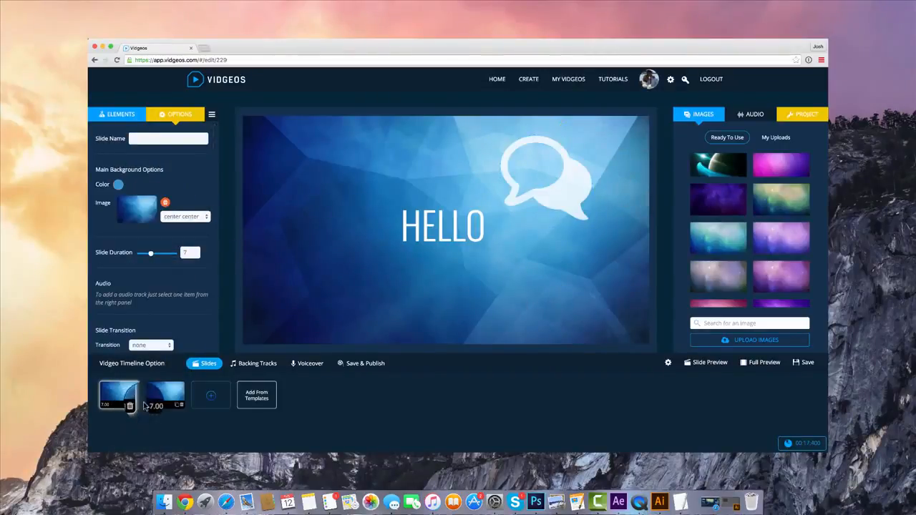
left_click(172, 388)
left_click(547, 143)
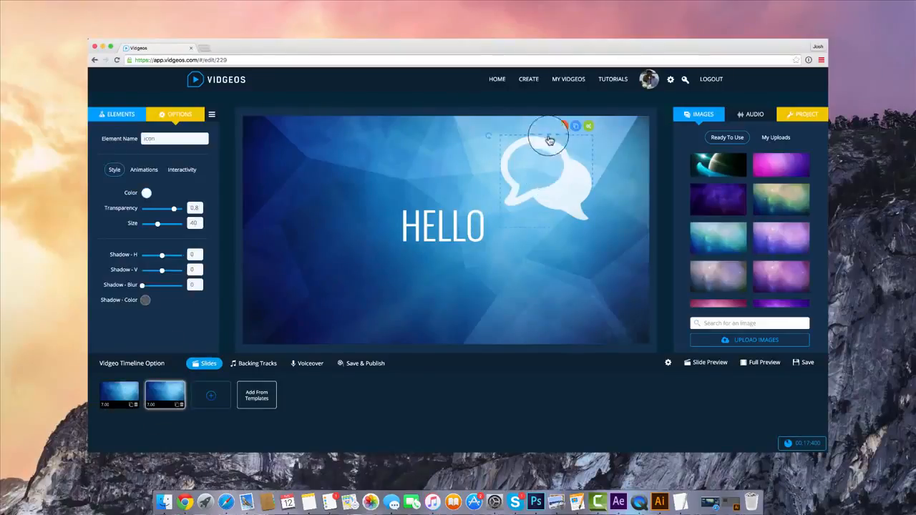
left_click(551, 119)
left_click(558, 157)
left_click(562, 124)
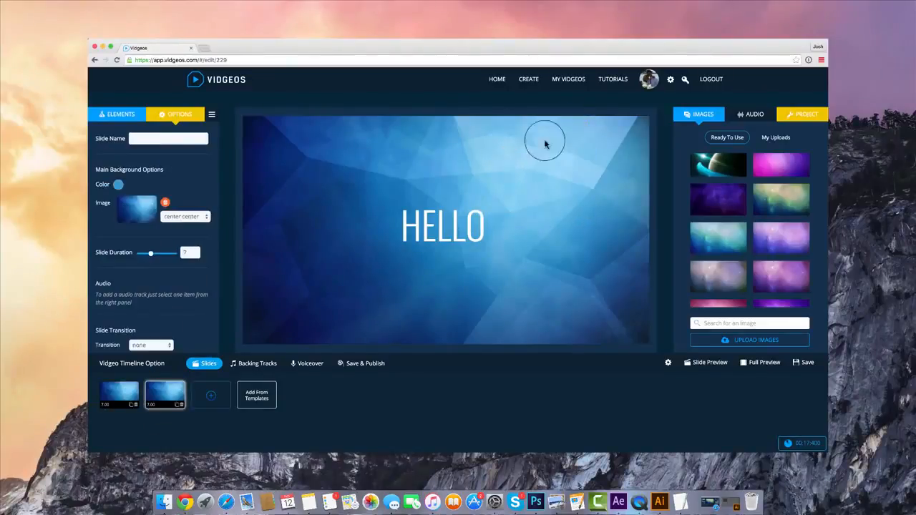
Replace the duplicated slide's text with "CREATING VIDEOS IS FUN"
left_click(444, 225)
left_click(129, 166)
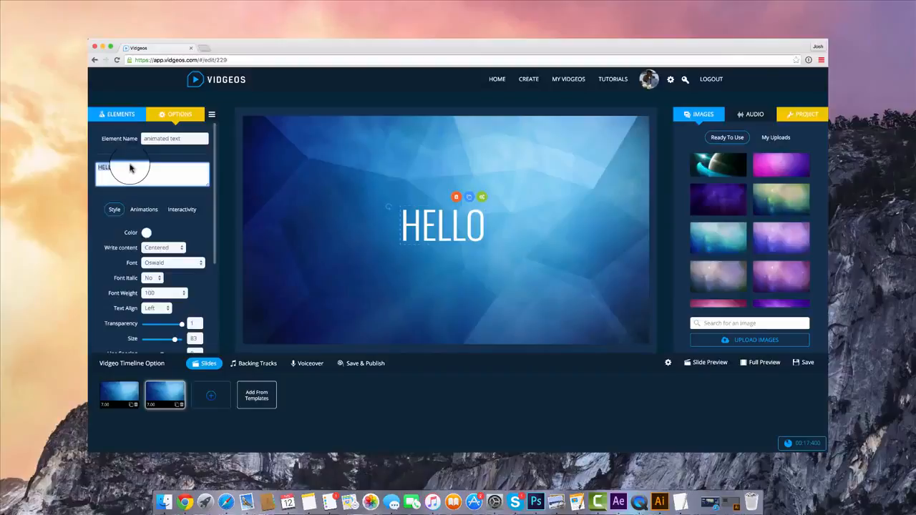
type("V")
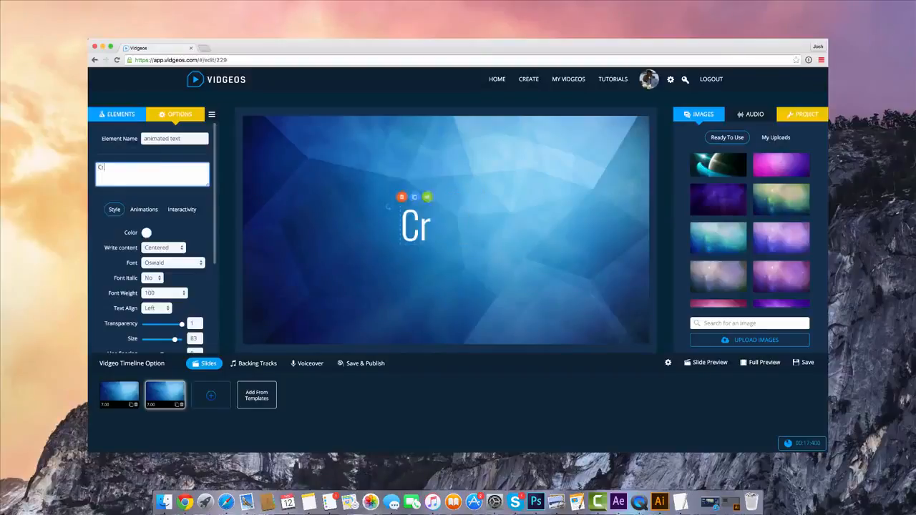
type("reatin")
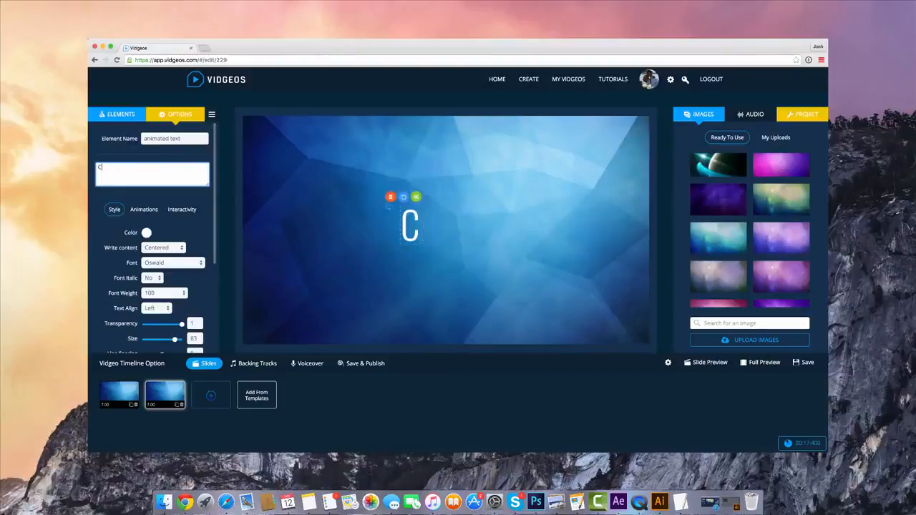
type("NG VIDEOS IS FUN")
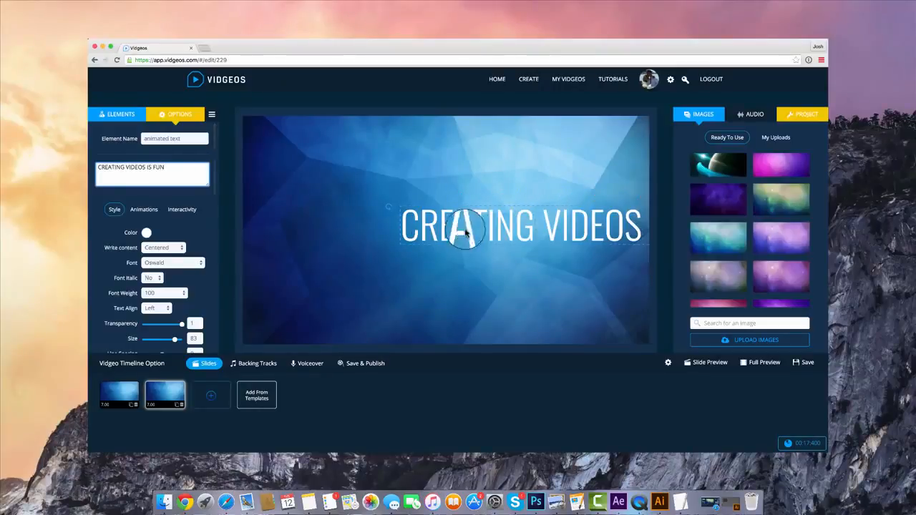
Reduce the slide text's size to 58 and center it on the slide
left_click_drag(490, 224, 378, 223)
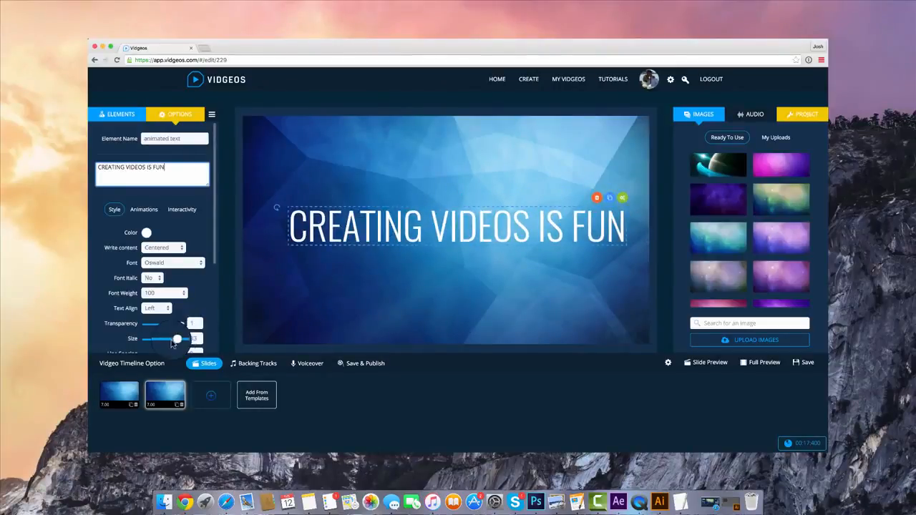
left_click_drag(174, 338, 165, 339)
left_click(363, 221)
left_click_drag(363, 220, 405, 226)
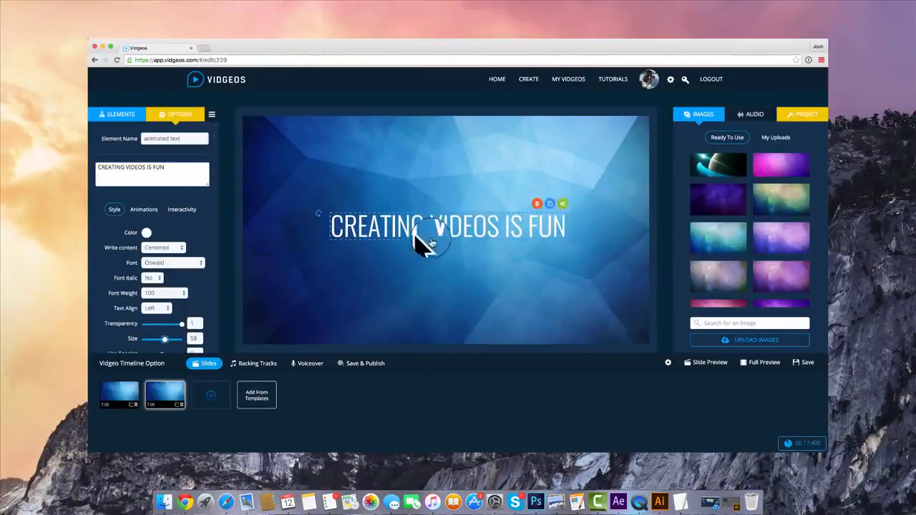
Set the slide text's In animation effect to angleRolling and its Out effect to a zoom-out effect
left_click(479, 233)
left_click(143, 209)
left_click(164, 256)
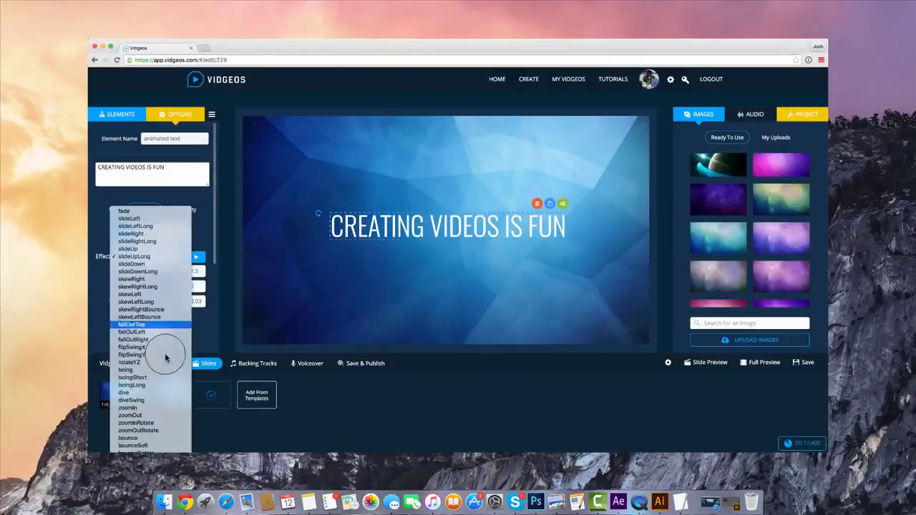
scroll(166, 357, "down", 4)
left_click(167, 359)
left_click(175, 257)
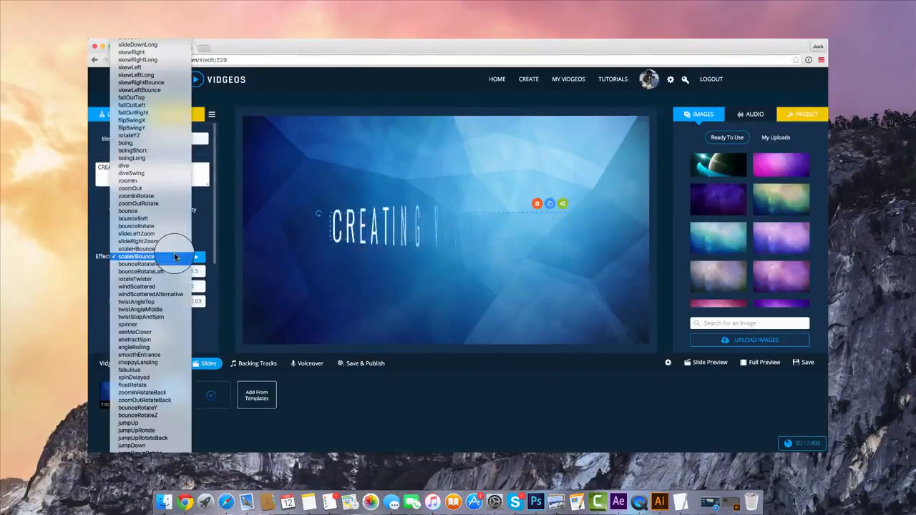
left_click(167, 347)
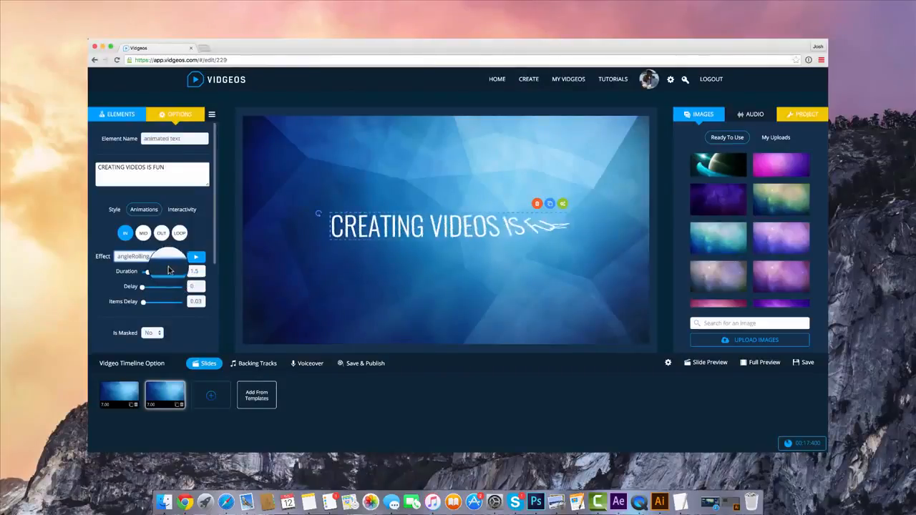
left_click(161, 232)
left_click(154, 256)
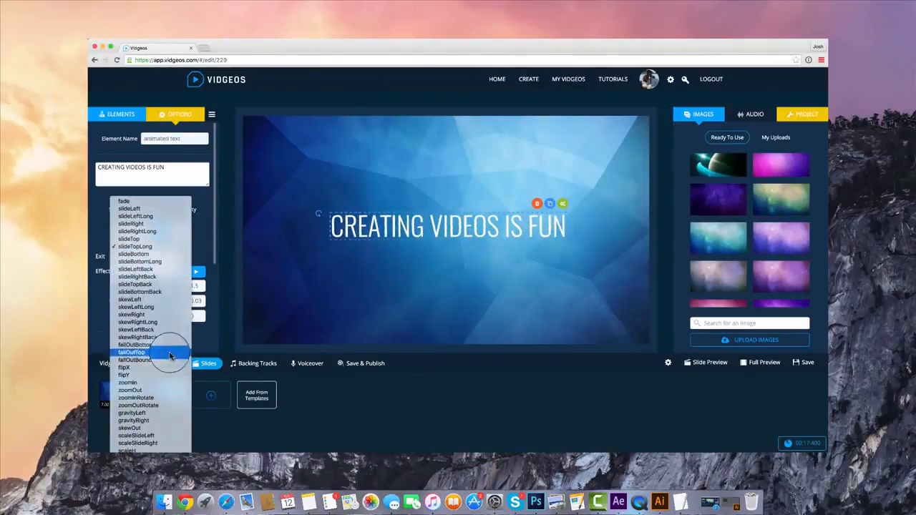
left_click(154, 405)
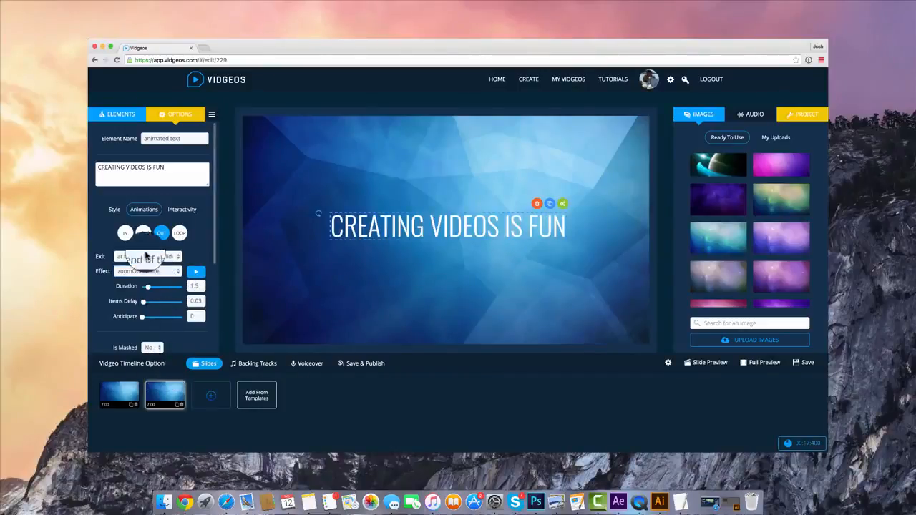
Delete the speech-bubbles icon from the first slide
left_click(118, 114)
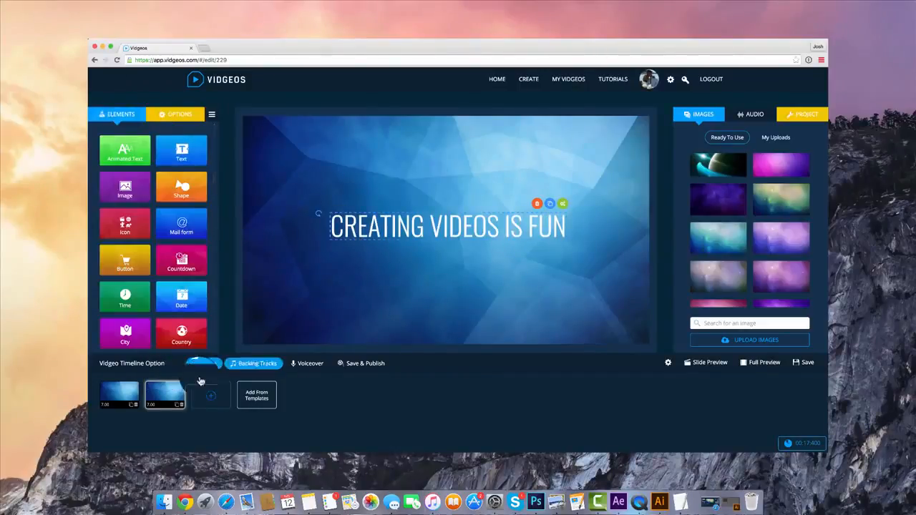
left_click(119, 394)
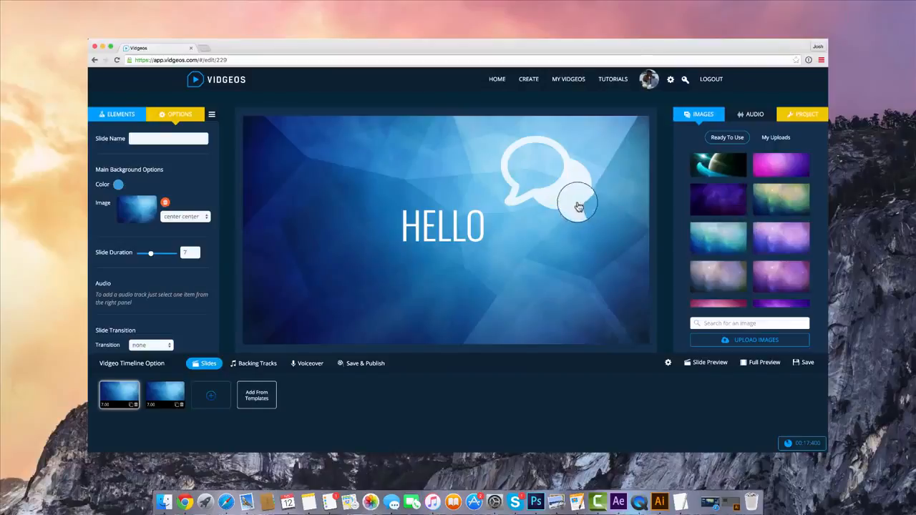
left_click(578, 206)
left_click(565, 128)
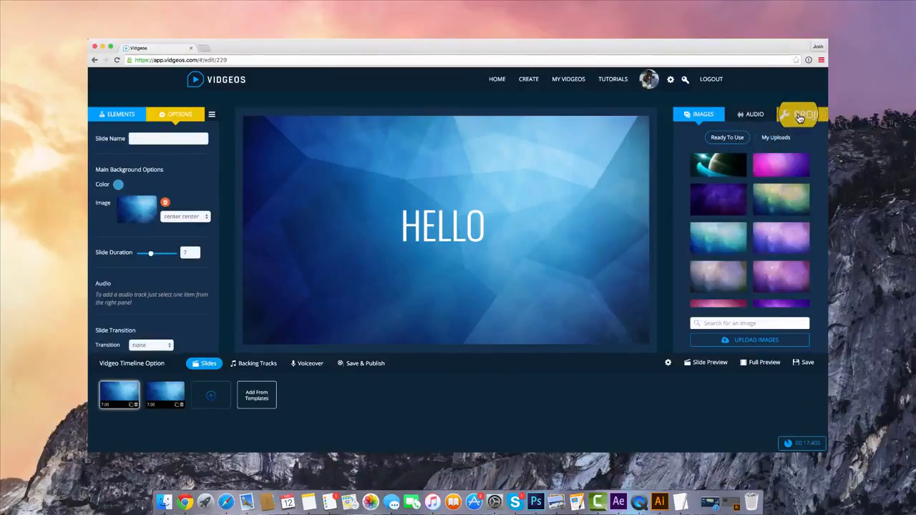
Set the project's Translations option to Button, with English as the base language
left_click(800, 117)
scroll(746, 207, "down", 5)
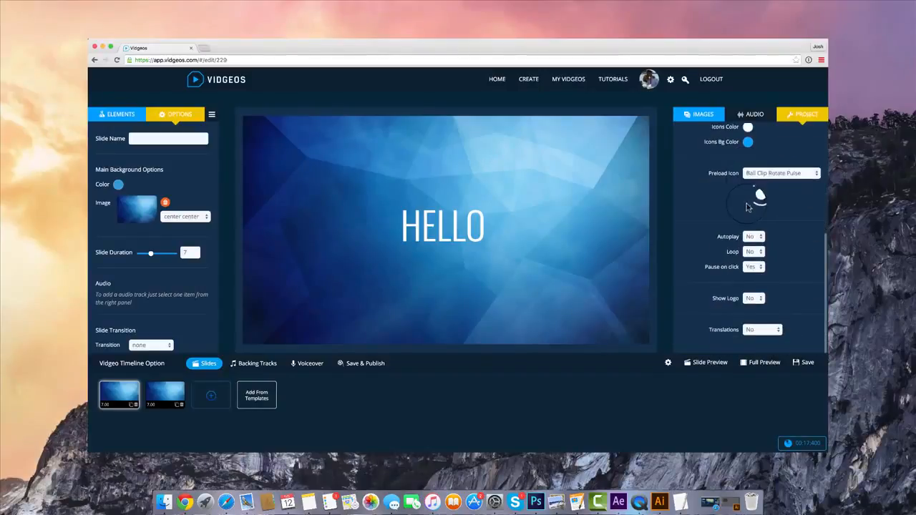
left_click(769, 333)
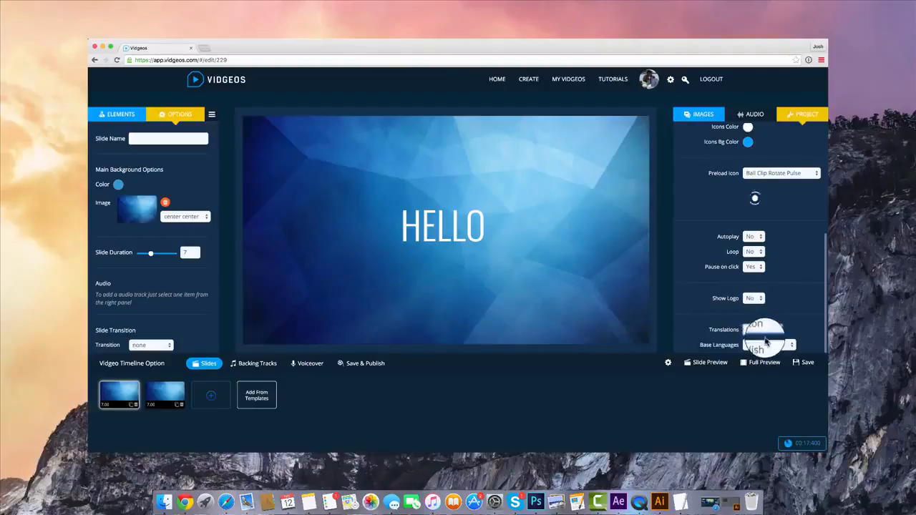
scroll(776, 332, "down", 1)
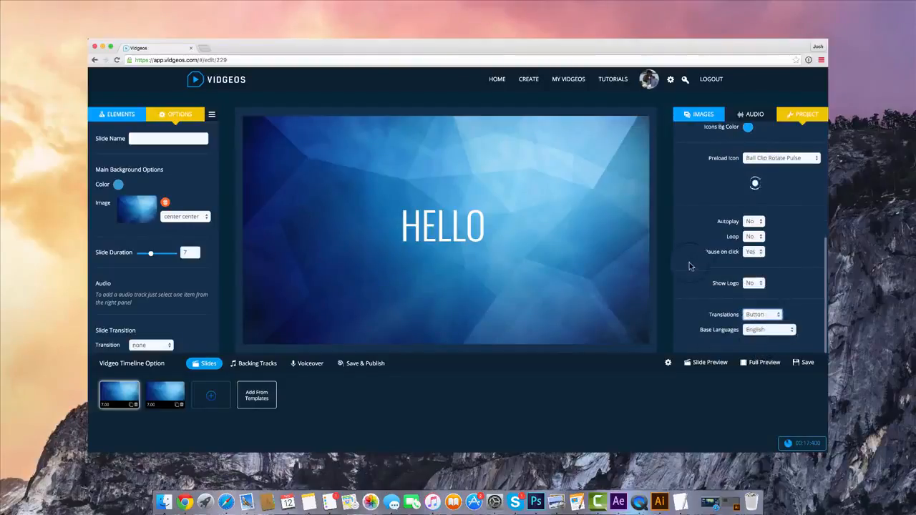
left_click(572, 336)
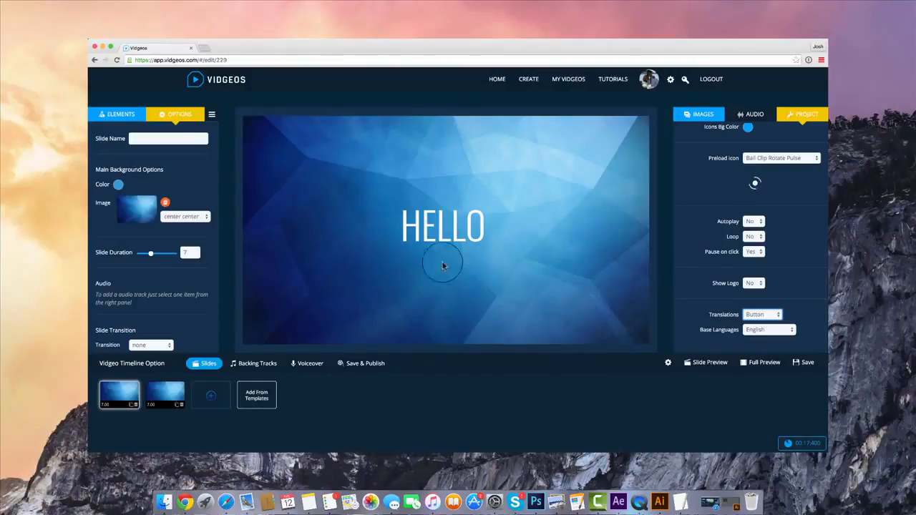
left_click(442, 231)
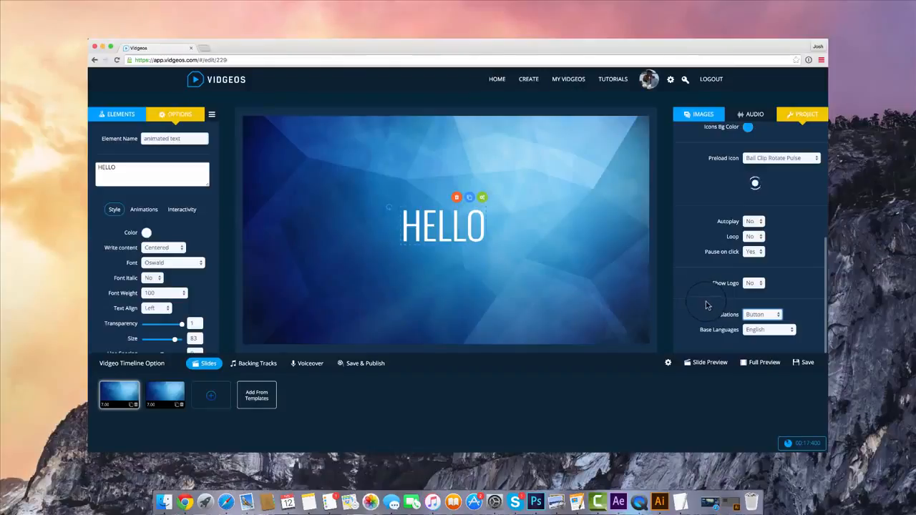
Set the preview language to Spanish
left_click(668, 363)
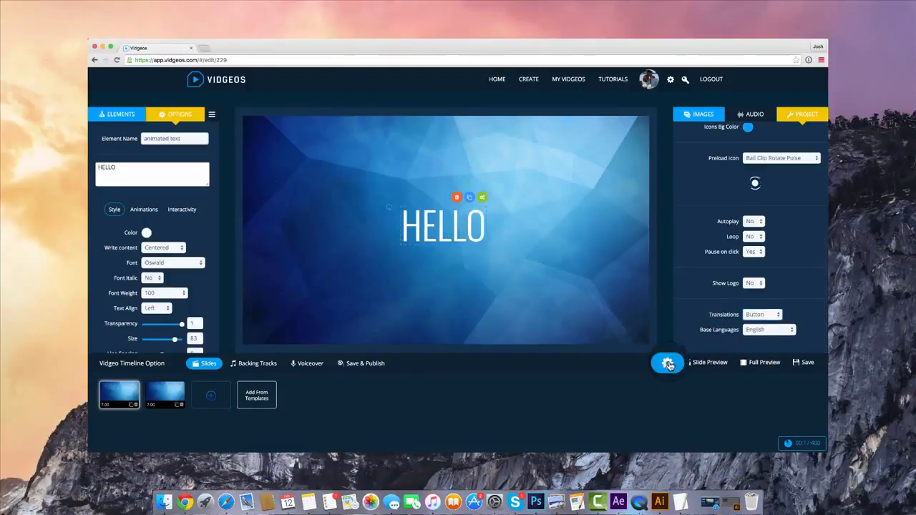
left_click(781, 402)
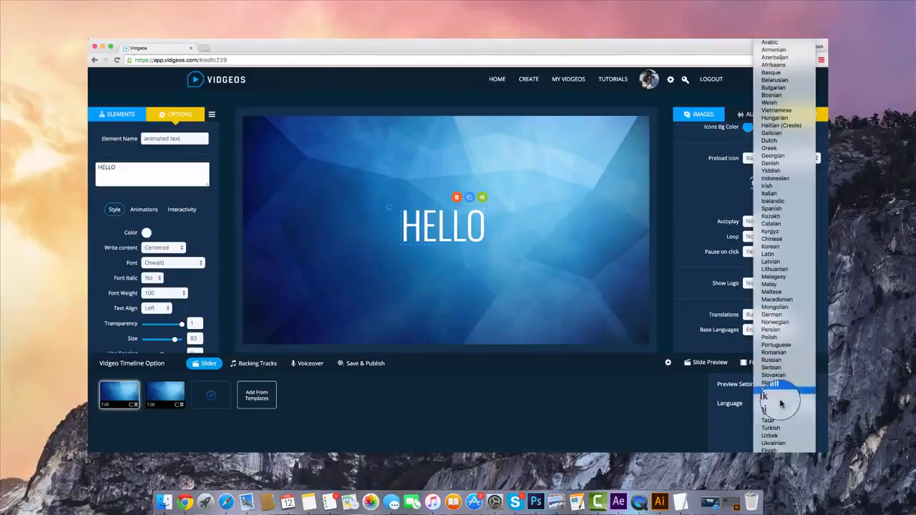
left_click(782, 209)
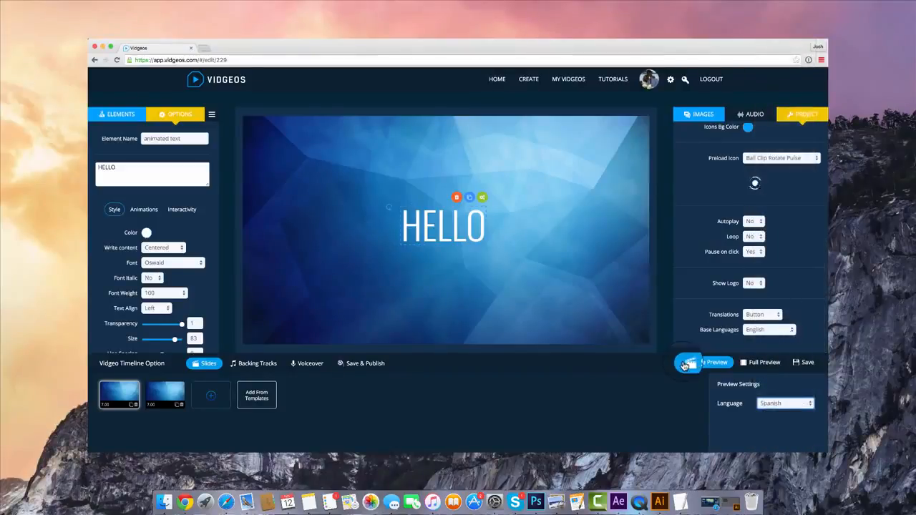
Play the full preview, trigger the translation and accept it, watch the translated slides, and close the preview
left_click(769, 366)
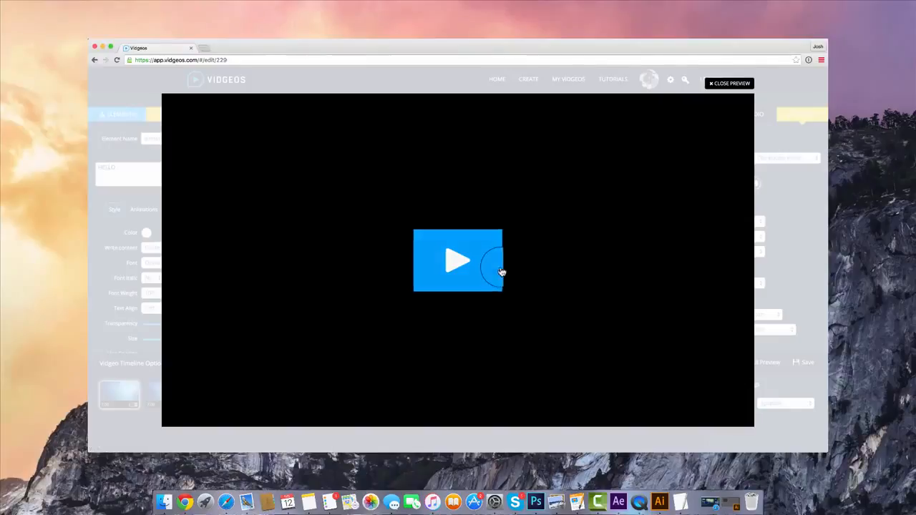
left_click(501, 271)
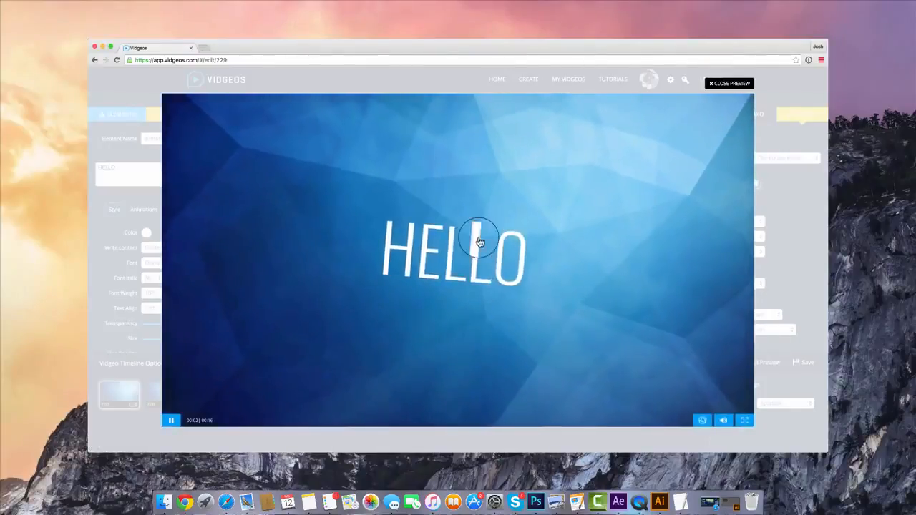
left_click(701, 421)
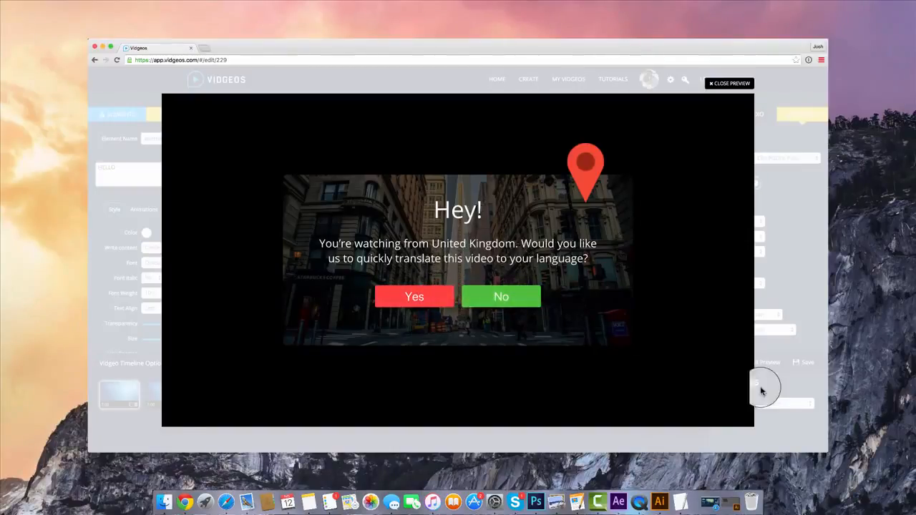
left_click(427, 299)
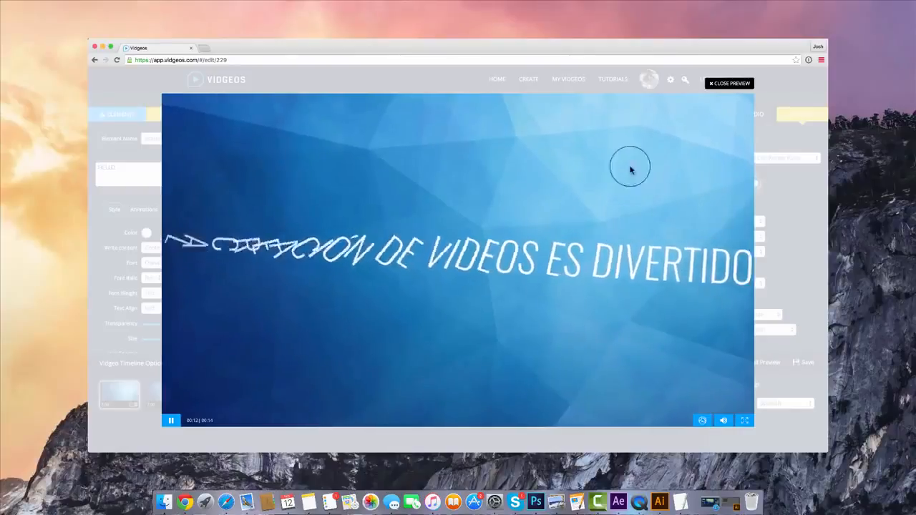
left_click(727, 95)
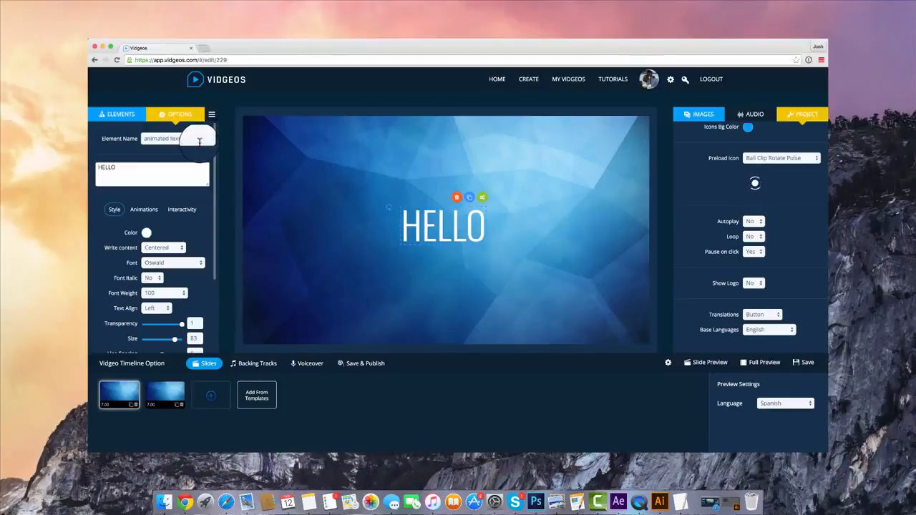
Duplicate the "CREATING VIDEOS IS FUN" slide and add a shape to the copy
left_click(120, 114)
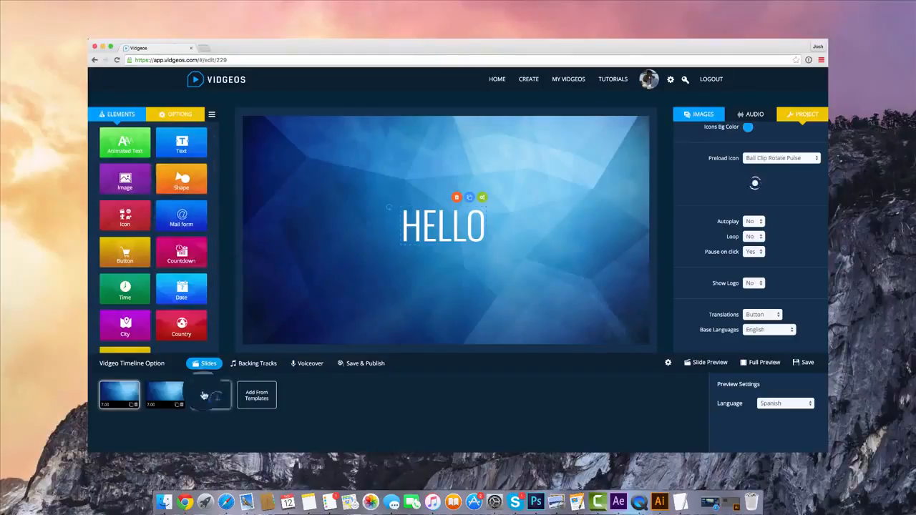
left_click(177, 405)
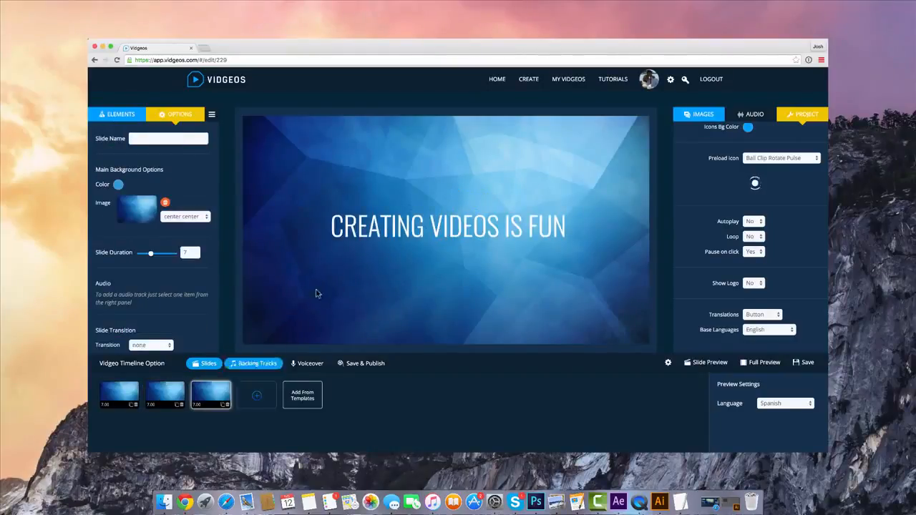
left_click(378, 224)
left_click(124, 116)
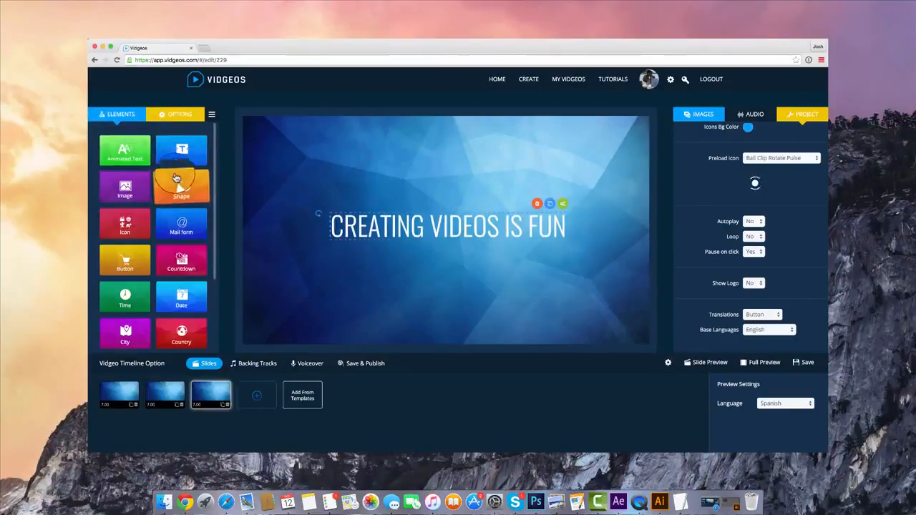
left_click(192, 202)
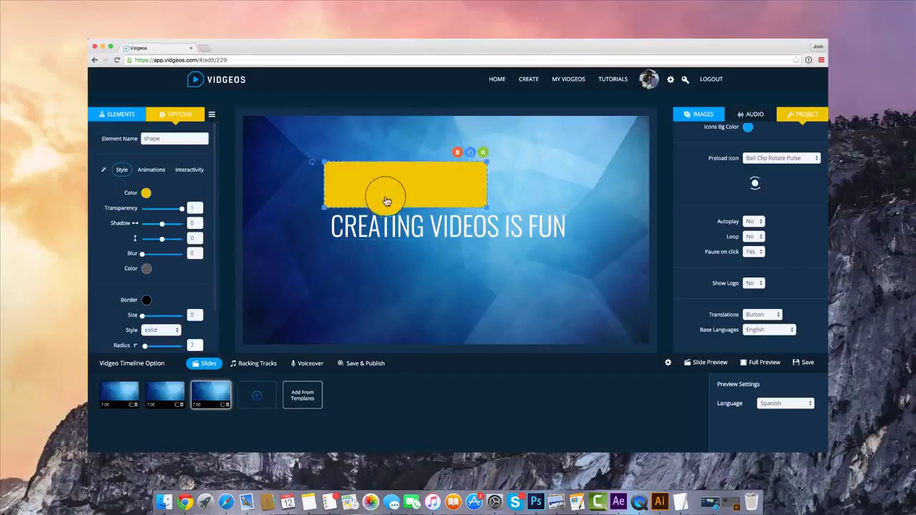
Set the shape's In animation effect to slideDown
left_click(164, 174)
left_click(148, 216)
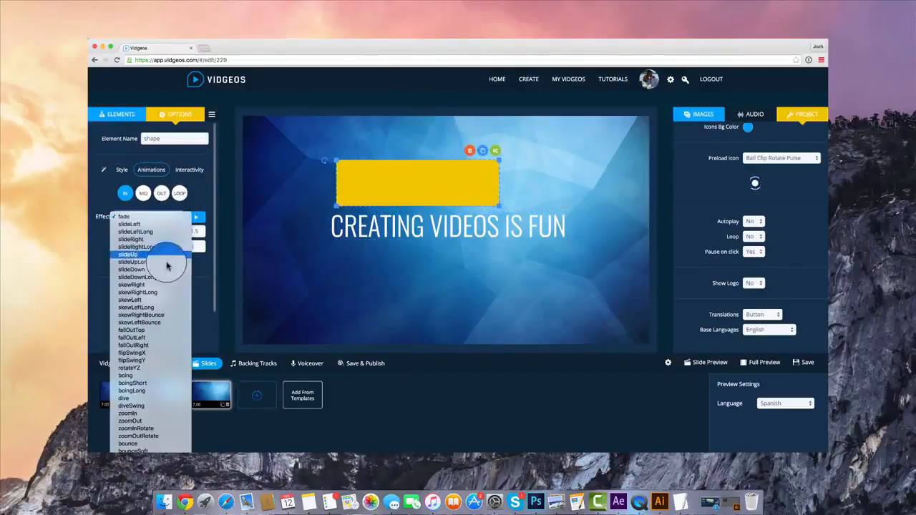
left_click(172, 262)
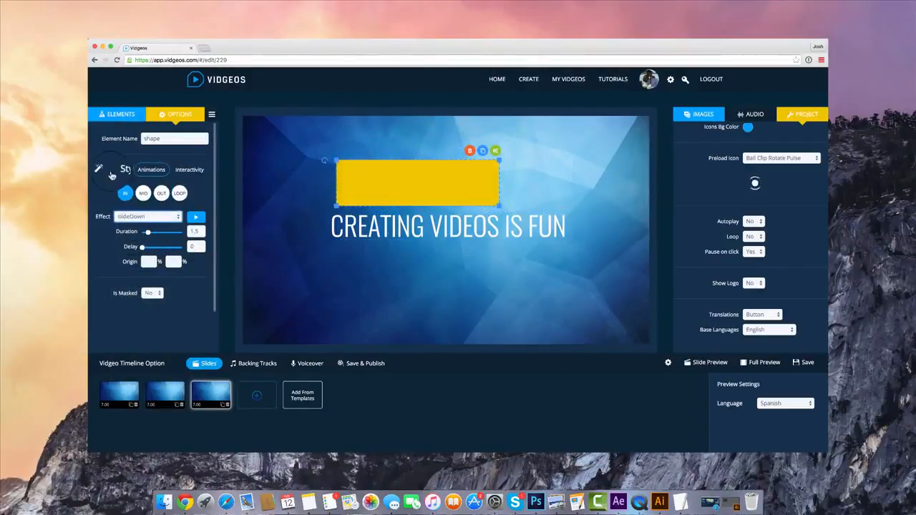
Try the blue rounded square preset on the shape and change it to the yellow circle preset
left_click(120, 170)
left_click(141, 248)
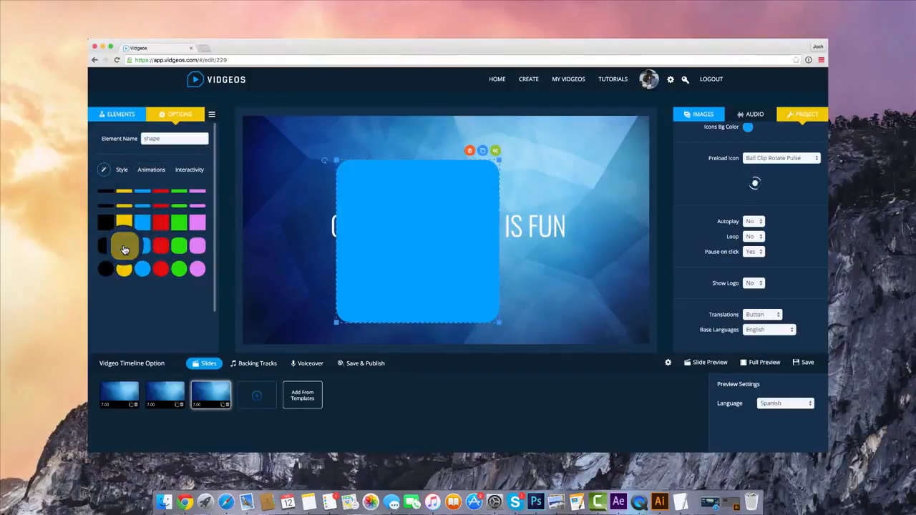
left_click(123, 268)
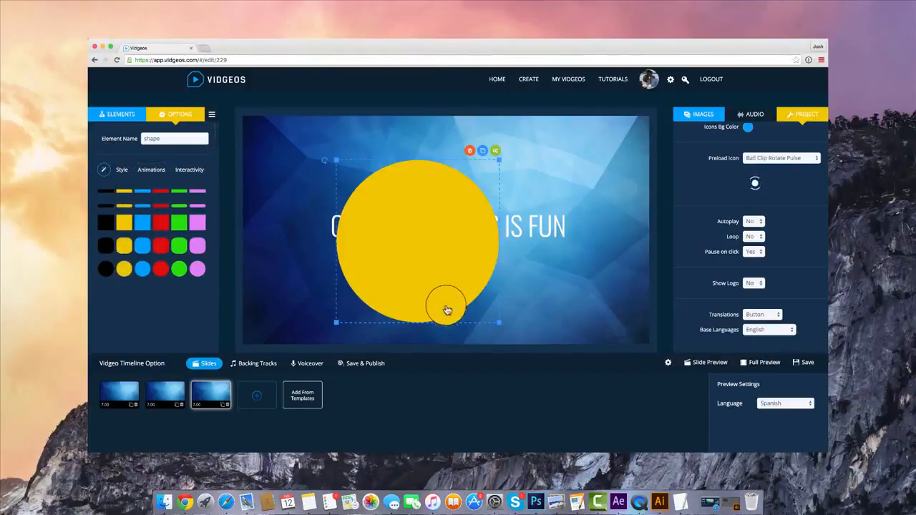
Shrink the yellow circle and delete it from the slide
left_click_drag(497, 324, 427, 250)
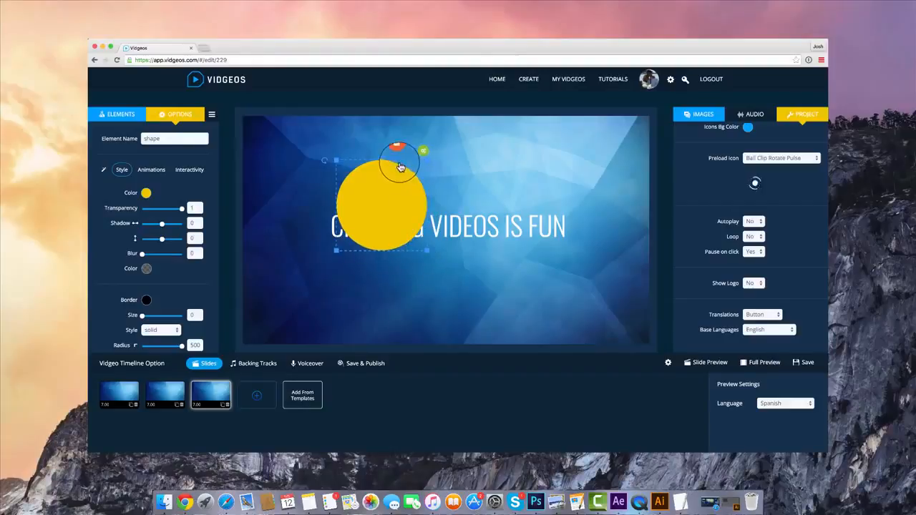
left_click(399, 152)
Add a mail form to the slide and arrange it beneath the raised "CREATING VIDEOS IS FUN" headline
left_click(120, 114)
left_click(126, 224)
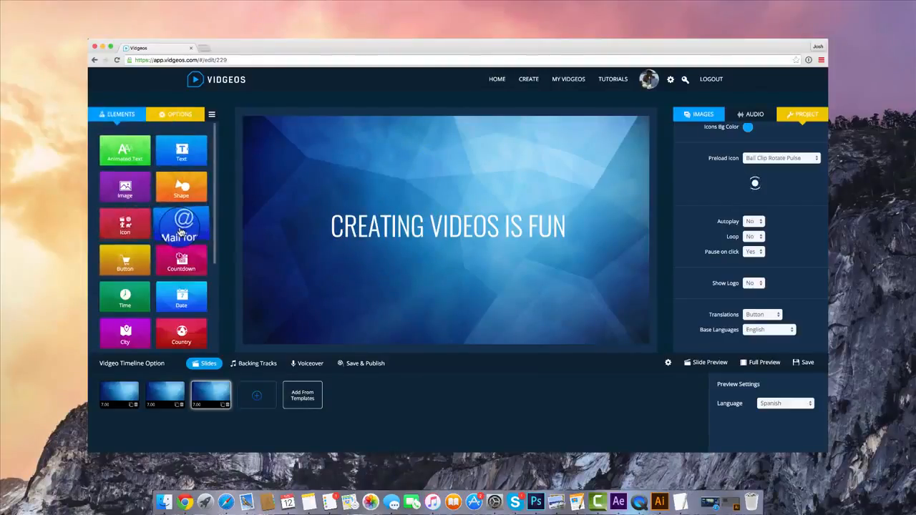
left_click(181, 231)
left_click(477, 176)
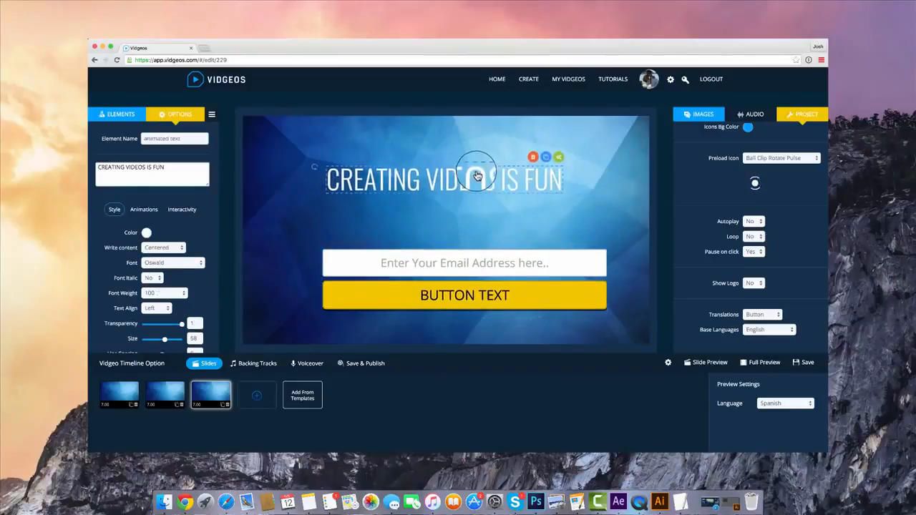
left_click(492, 256)
Change the headline text to "DOWNLOAD MY FREE GIFT"
left_click(408, 172)
left_click(179, 163)
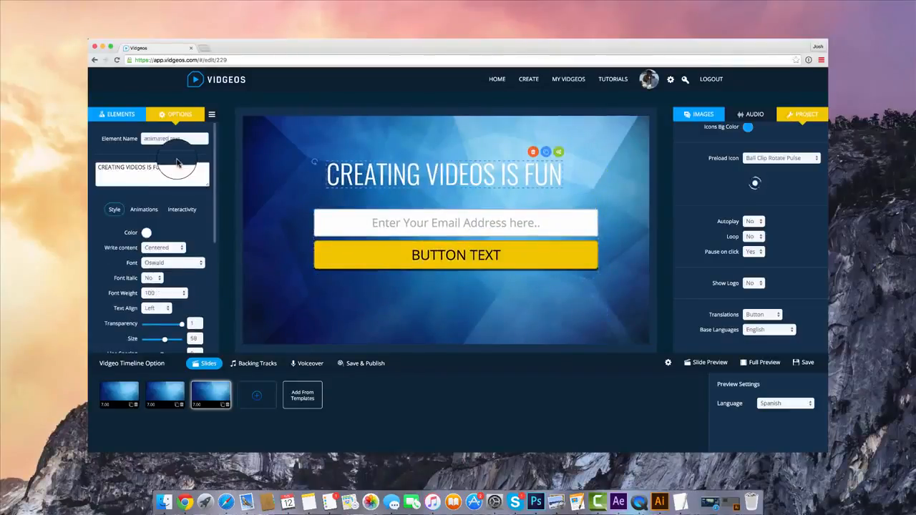
type("DOWNLOAD MY FREE GIFT")
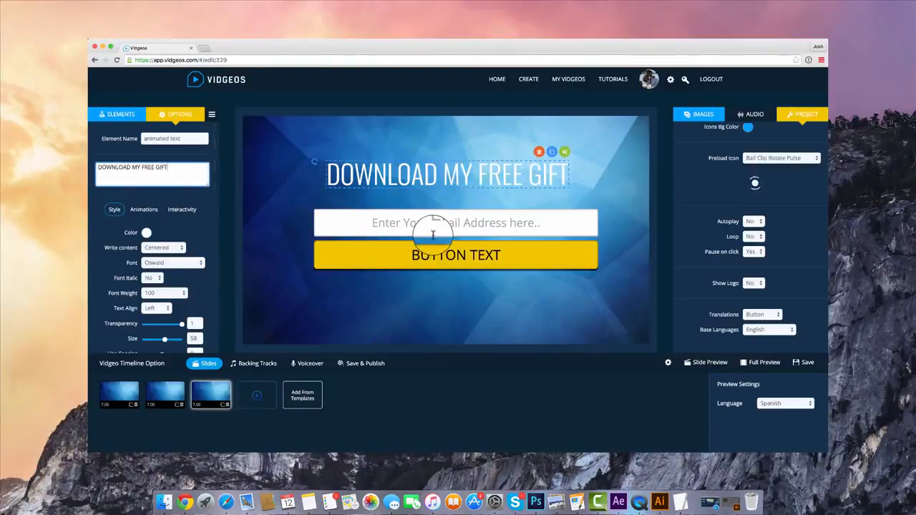
Make the background of the mail form's button fully transparent
left_click(458, 222)
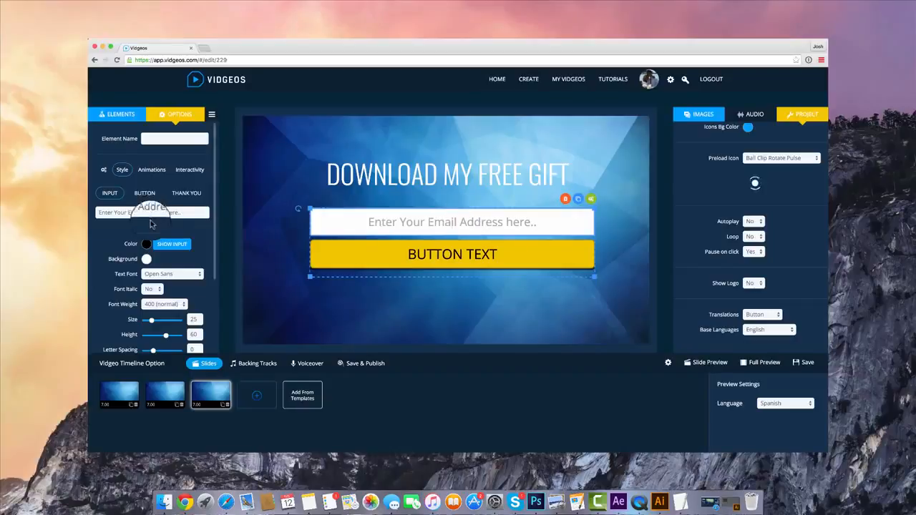
scroll(154, 215, "down", 5)
scroll(181, 281, "up", 8)
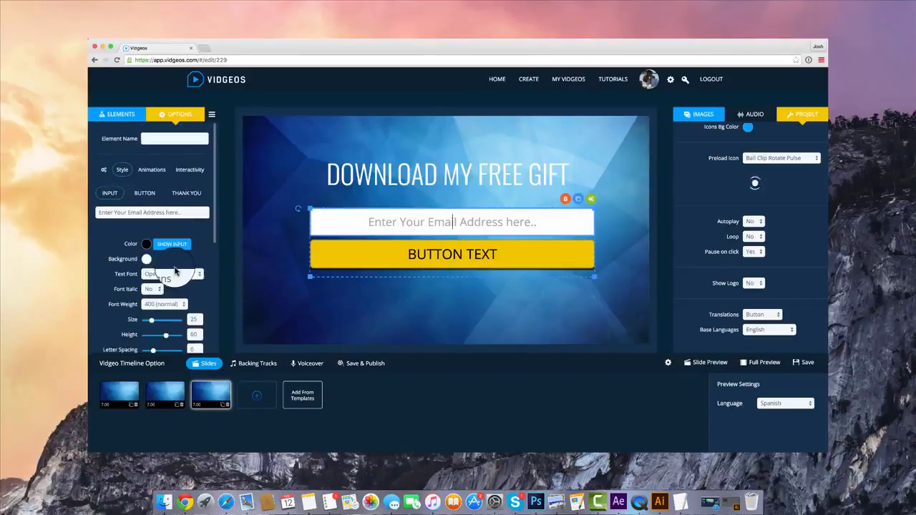
left_click(147, 192)
left_click(147, 259)
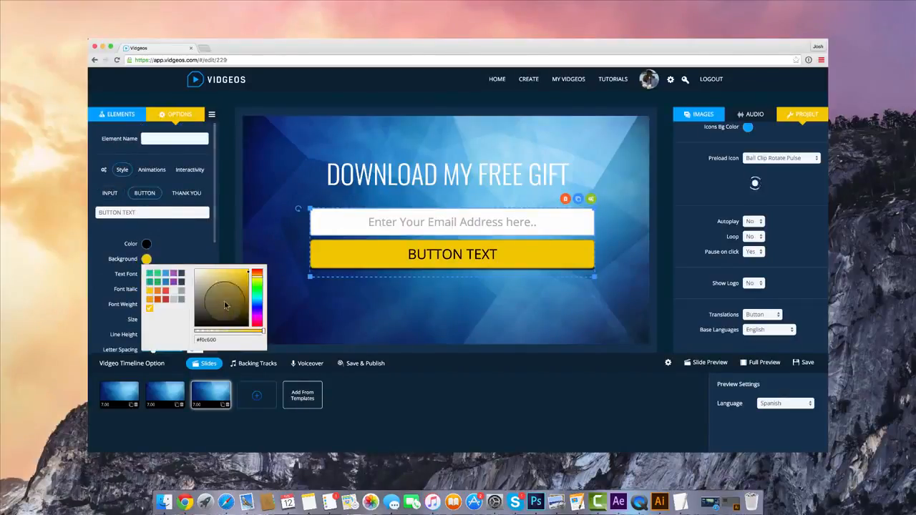
left_click_drag(255, 331, 178, 331)
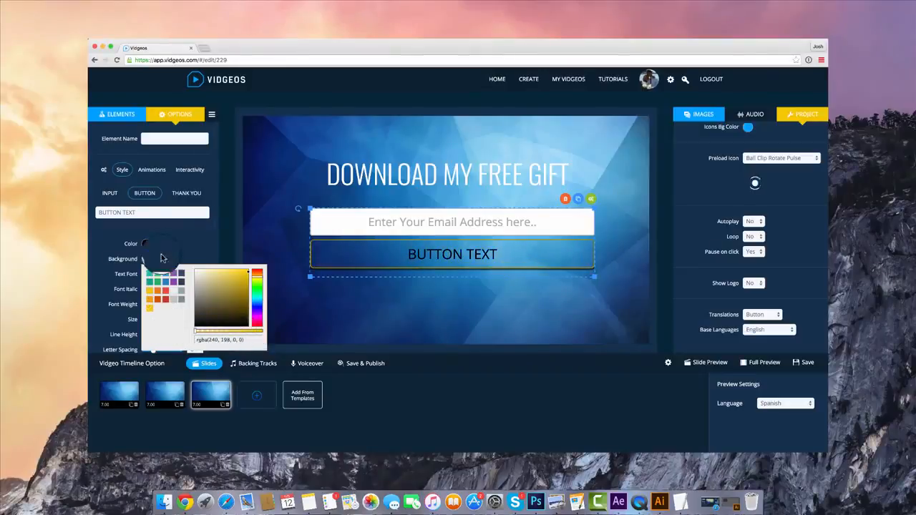
left_click(170, 243)
Set the border color of the mail form's button to white
scroll(170, 247, "down", 5)
left_click(146, 183)
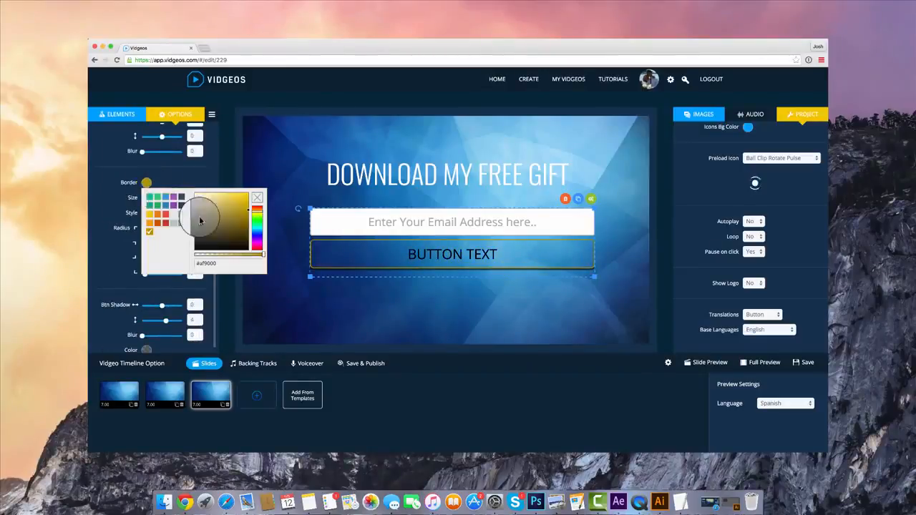
left_click(182, 194)
left_click(193, 171)
scroll(175, 236, "down", 1)
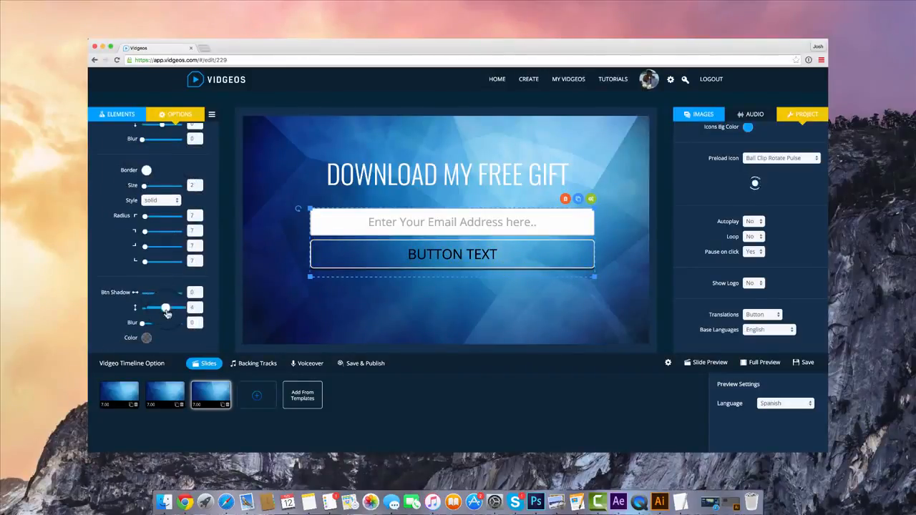
Set the button's text color to white and its label to "DOWNLOAD FREE GIFT NOW!"
scroll(162, 310, "up", 6)
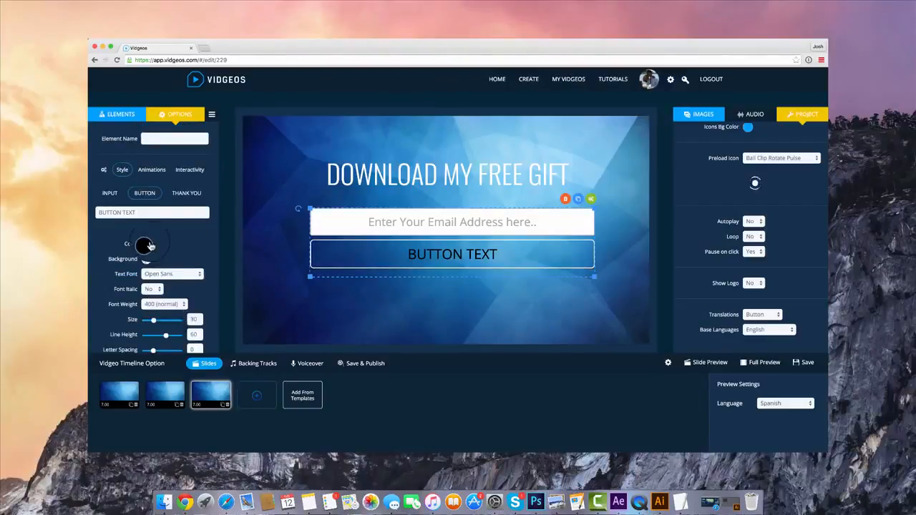
left_click(146, 244)
left_click(151, 233)
left_click(144, 213)
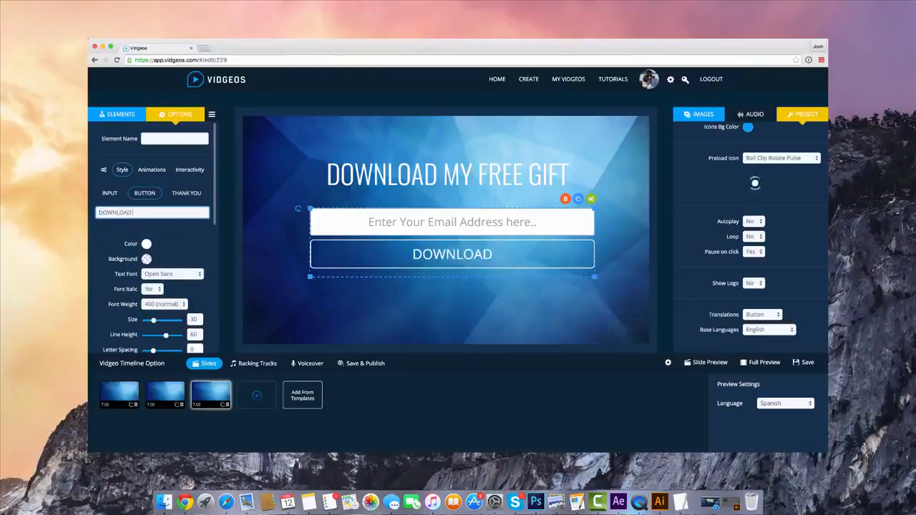
type("DOWNLOAD FREE GIFT NOW!")
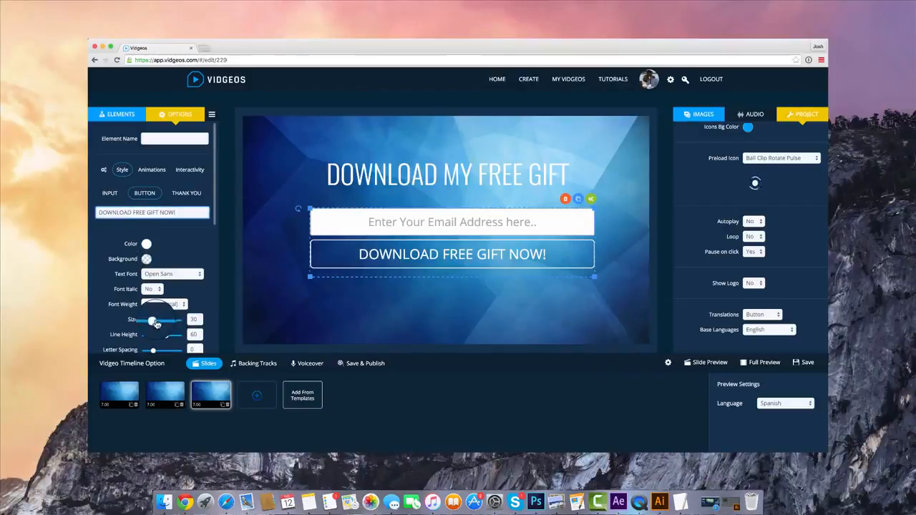
Reduce the button's text size to 26, try the Yanone Kaffeesatz font, and settle on Quicksand
left_click_drag(156, 324, 149, 322)
left_click(171, 274)
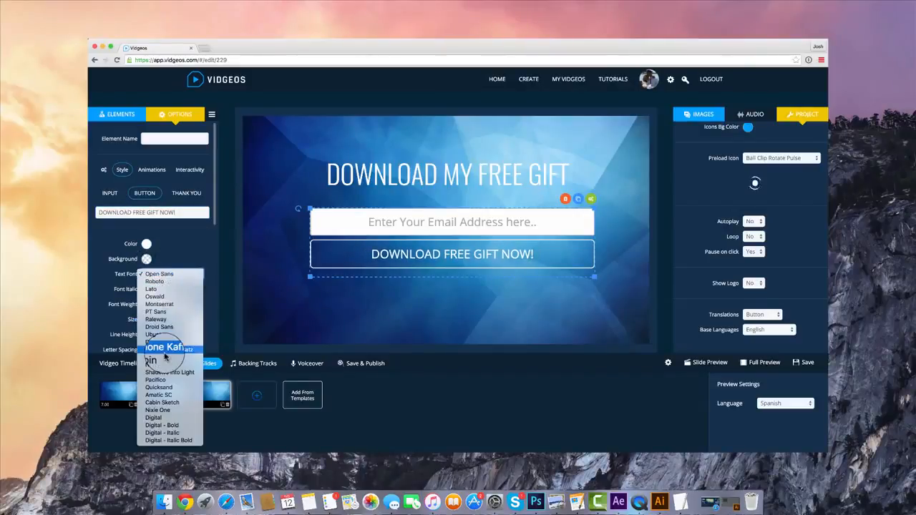
left_click(165, 348)
left_click(179, 275)
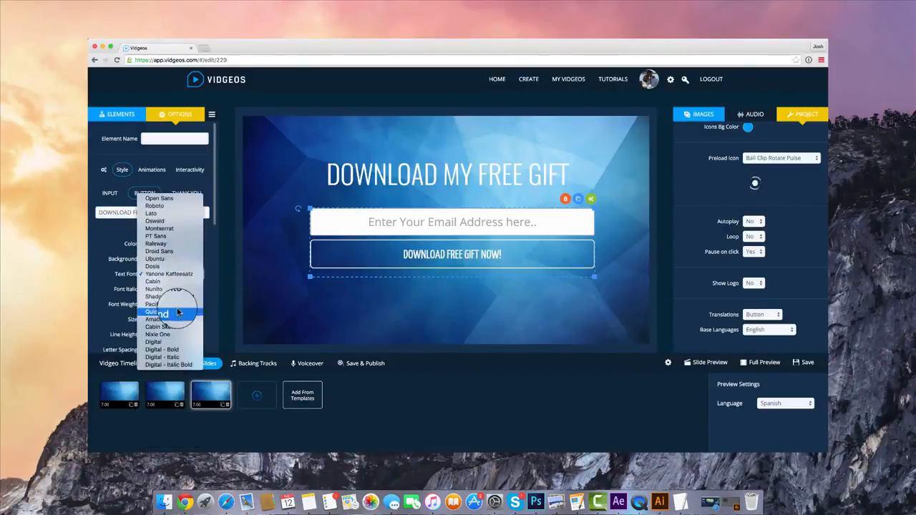
left_click(158, 309)
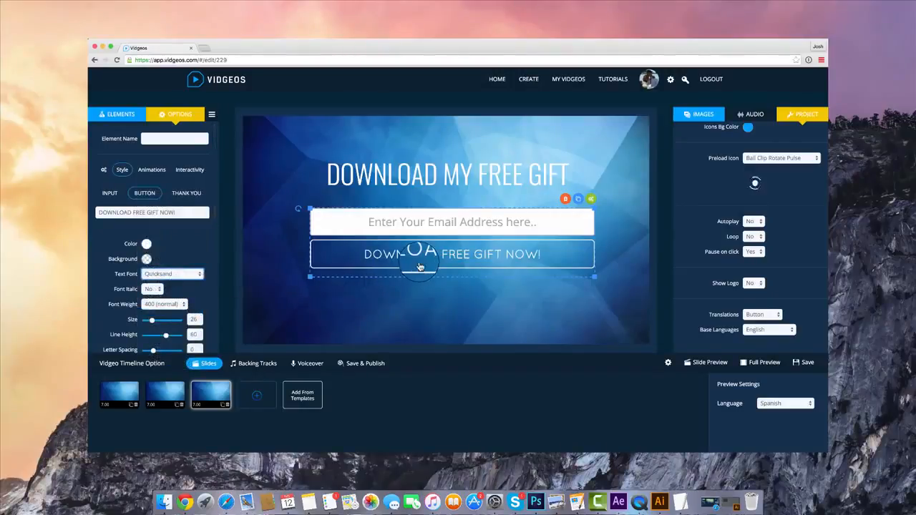
Set the text color of the mail form's thank-you message to white
left_click(186, 193)
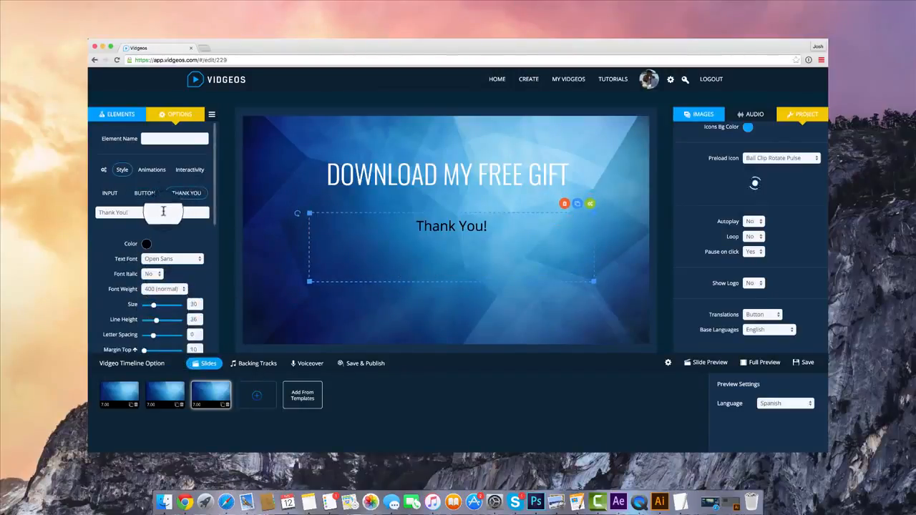
left_click(147, 245)
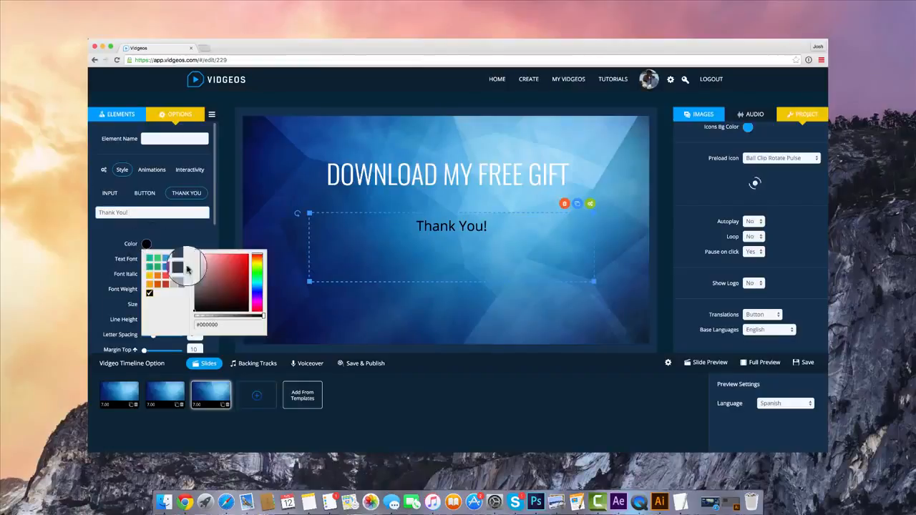
left_click_drag(208, 280, 176, 245)
left_click(166, 227)
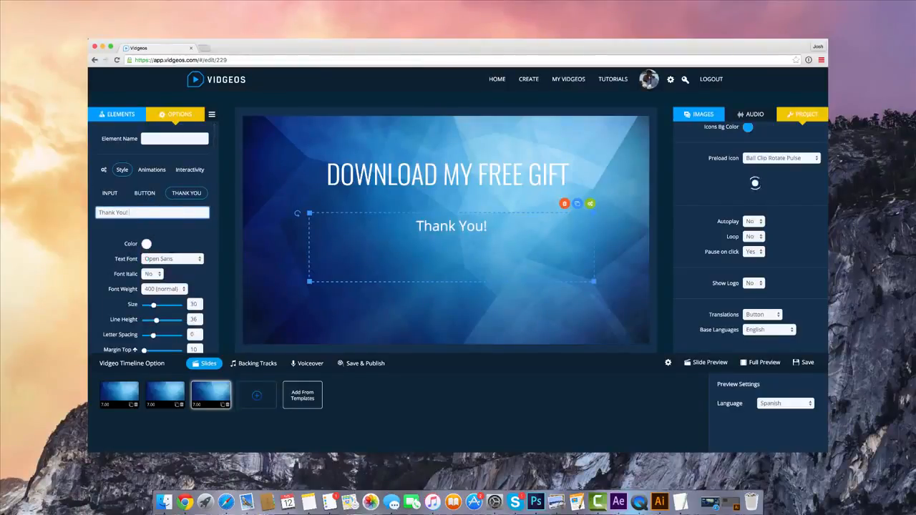
Extend the thank-you message to "Thank You! Your free gift will be delivered inside your email inbox"
type("gift will be i")
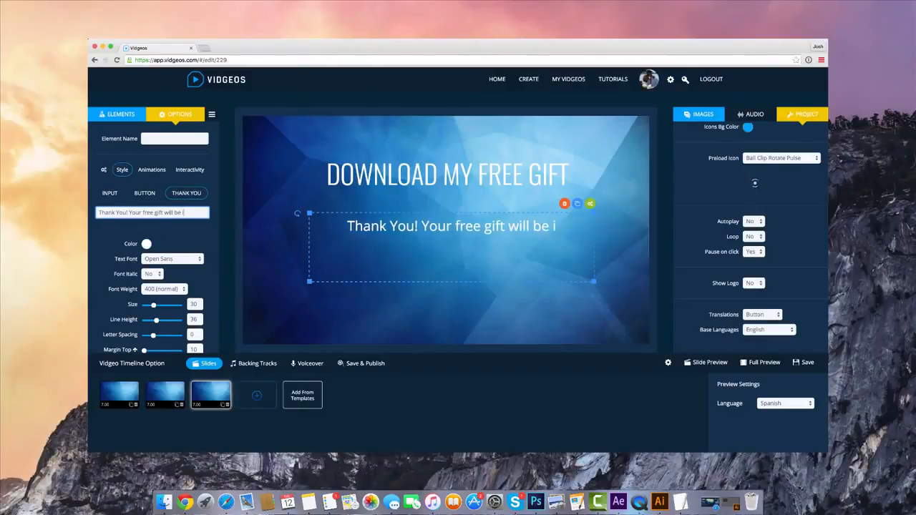
key("BackSpace")
type("delivered inside")
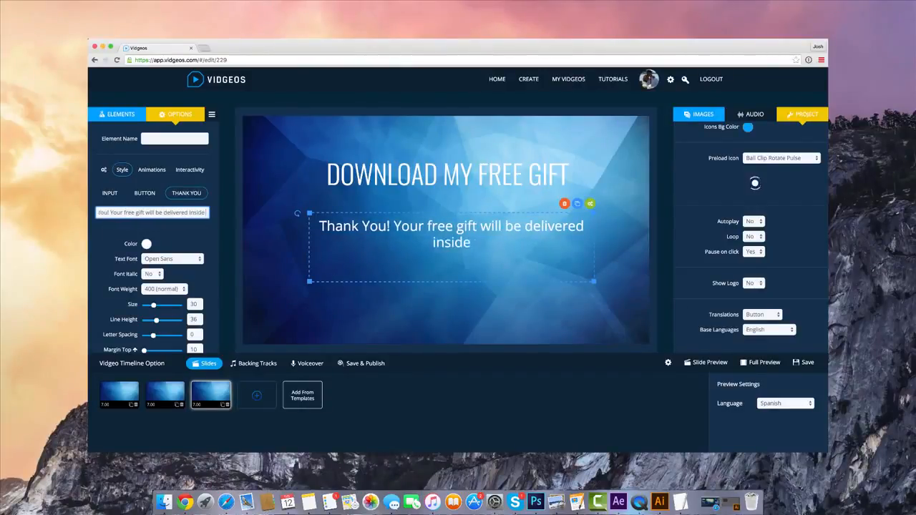
type(" your email inbo")
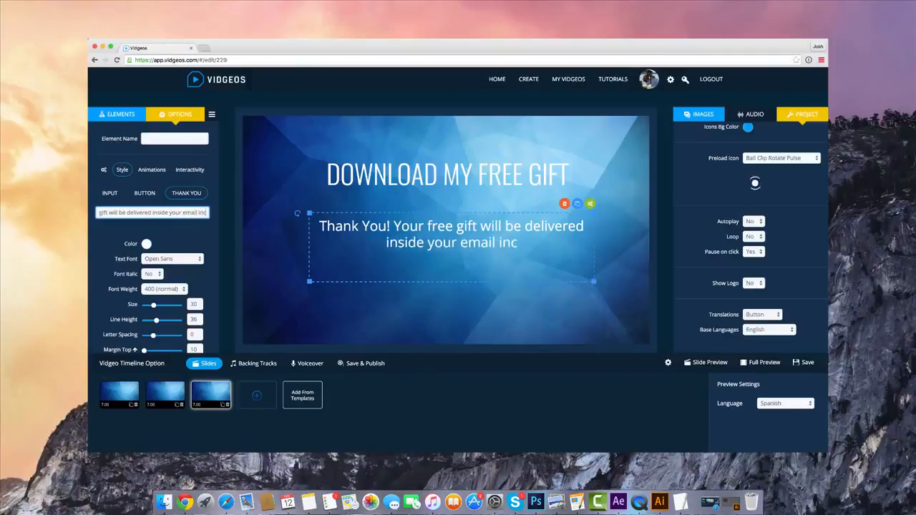
type("x")
scroll(108, 186, "down", 2)
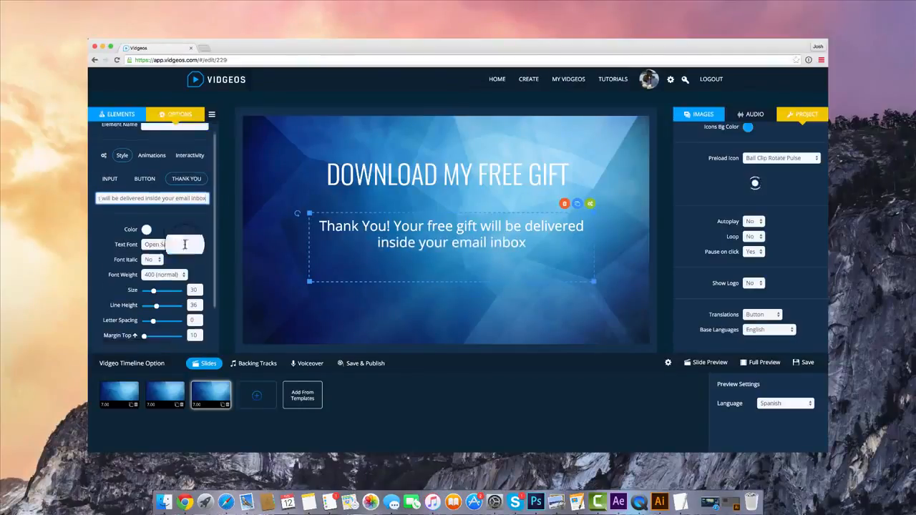
scroll(107, 186, "up", 2)
Review the mail form's When Appears and When Joined options, keeping Stop Vidgeo and Resume Vidgeo
left_click(104, 170)
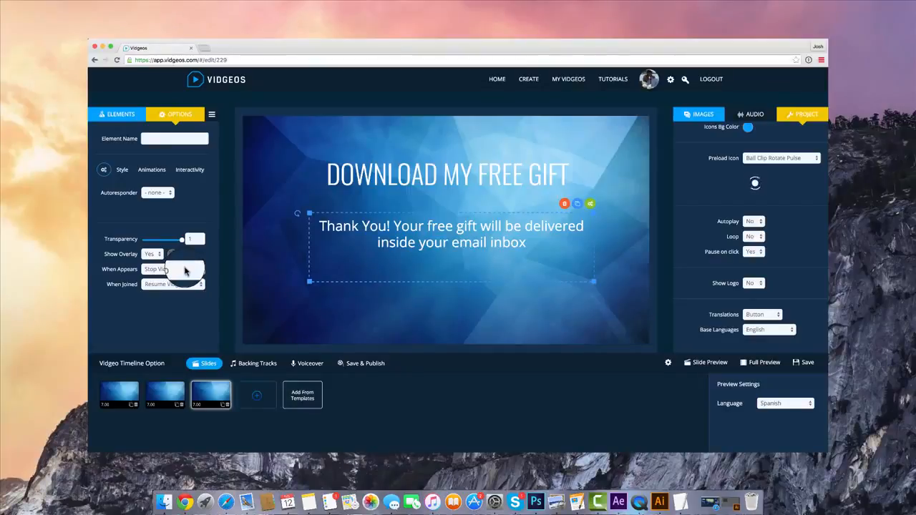
left_click(185, 270)
left_click(185, 270)
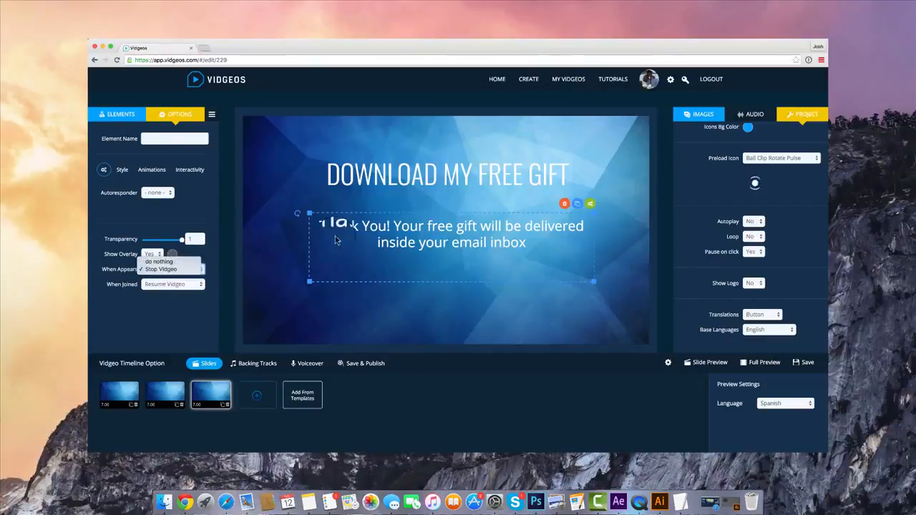
left_click(175, 270)
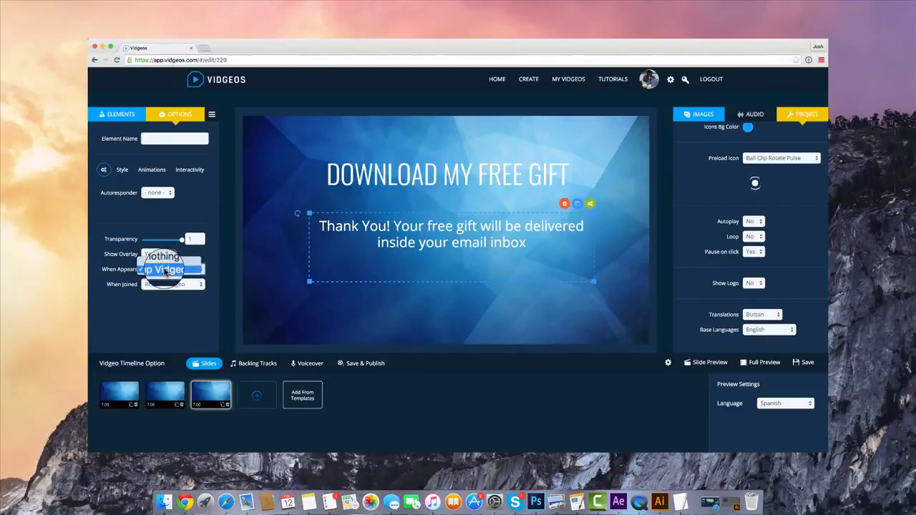
left_click(165, 270)
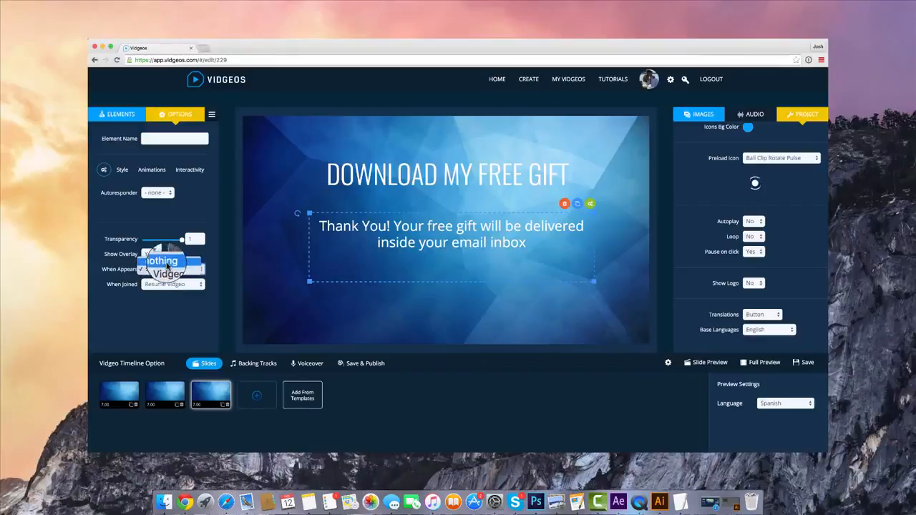
left_click(189, 285)
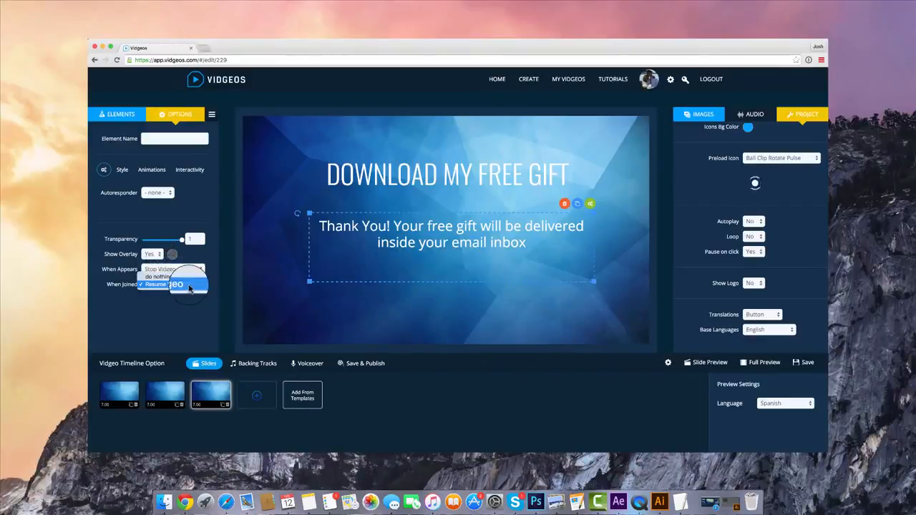
left_click(170, 290)
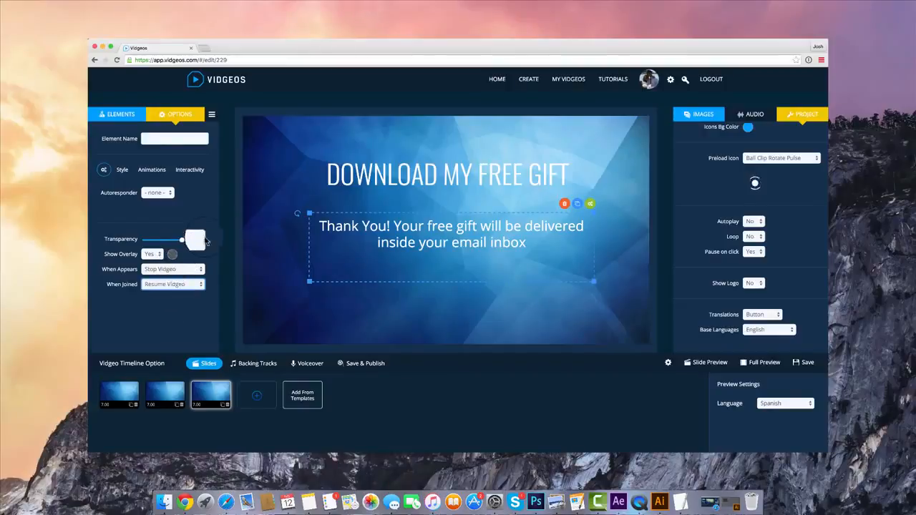
Move the headline and the thank-you message slightly lower on the slide
left_click(120, 113)
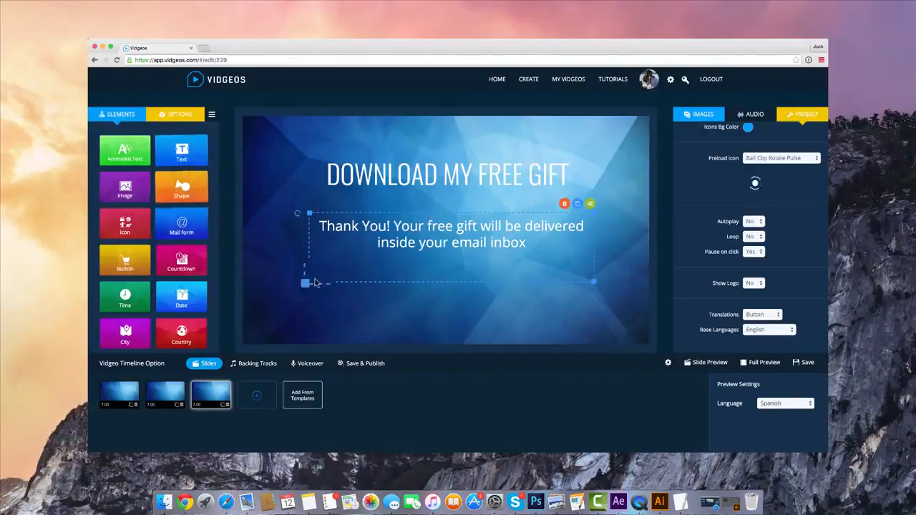
left_click(493, 227)
left_click(488, 184)
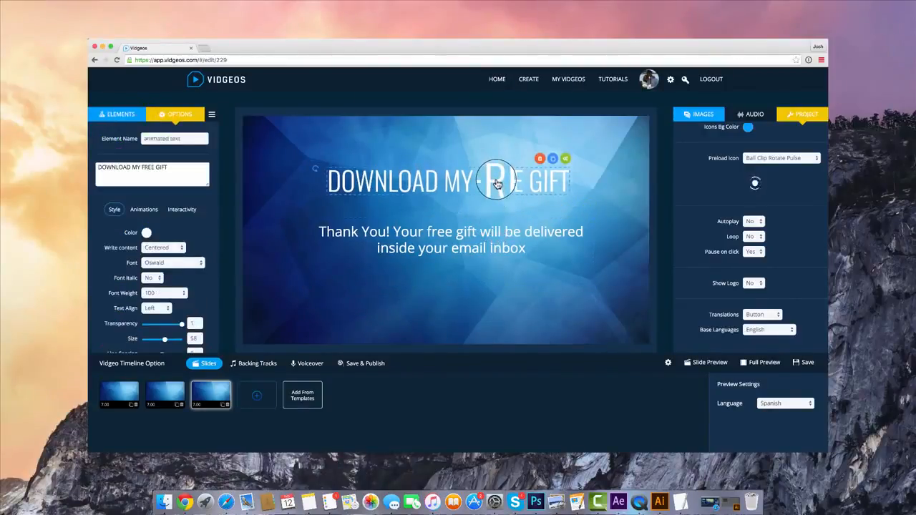
left_click(555, 254)
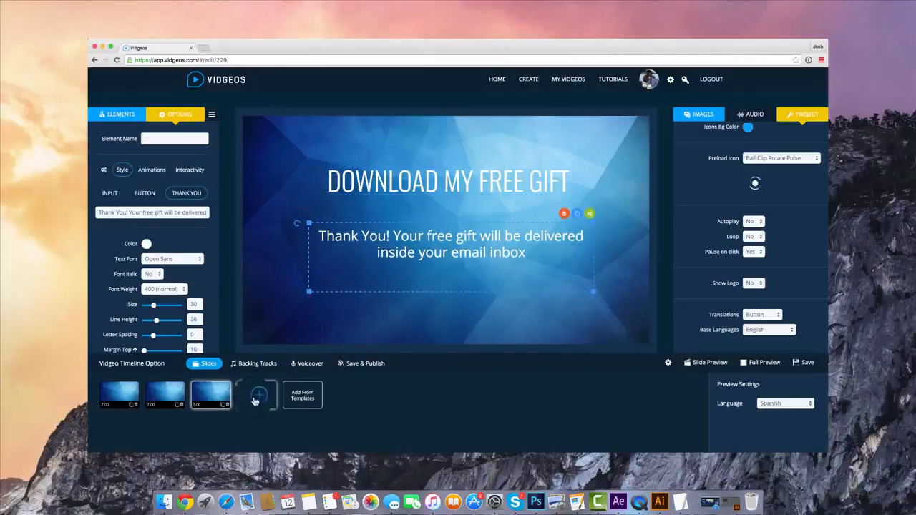
Duplicate the free gift slide and give the third slide the blue-green starry background image
left_click(223, 405)
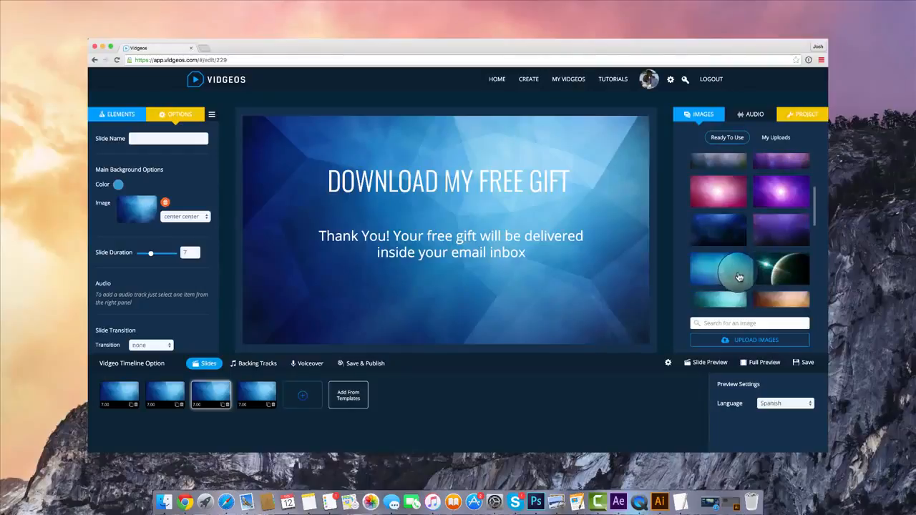
left_click(718, 271)
left_click(453, 231)
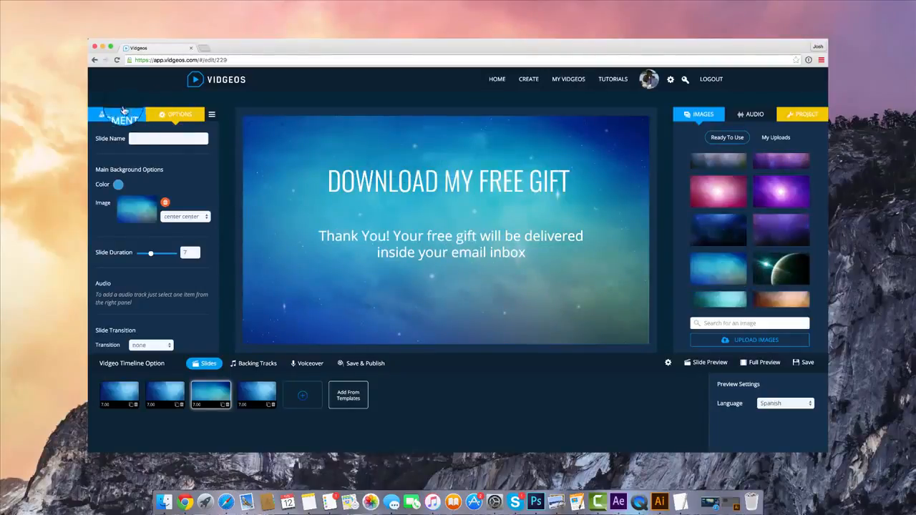
Delete the thank-you message from the third slide and move the headline slightly lower
left_click(568, 214)
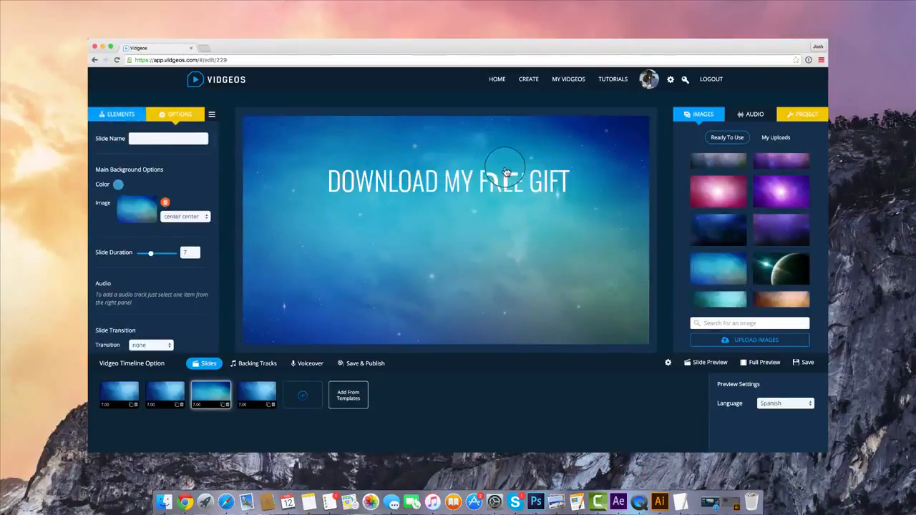
left_click(497, 178)
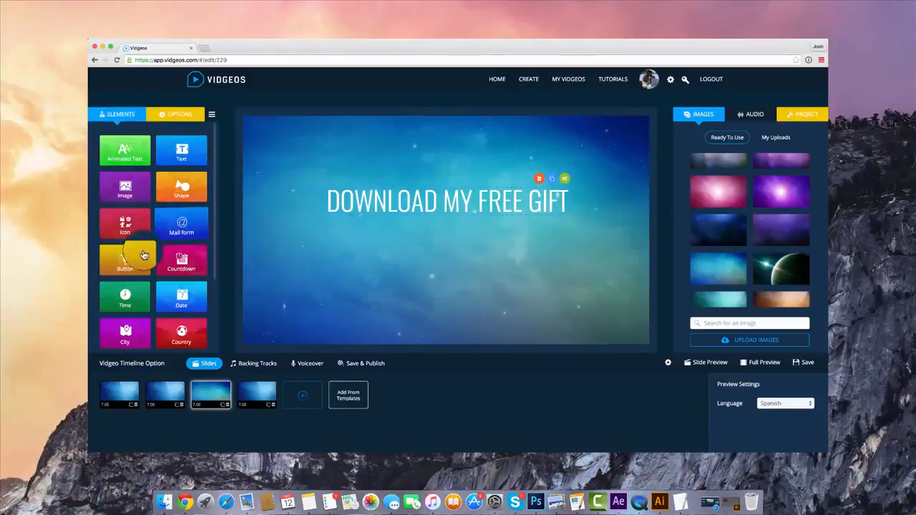
Add a countdown below the headline, ending 16 February, 2016 in the -5.0 Eastern Time zone
left_click(185, 259)
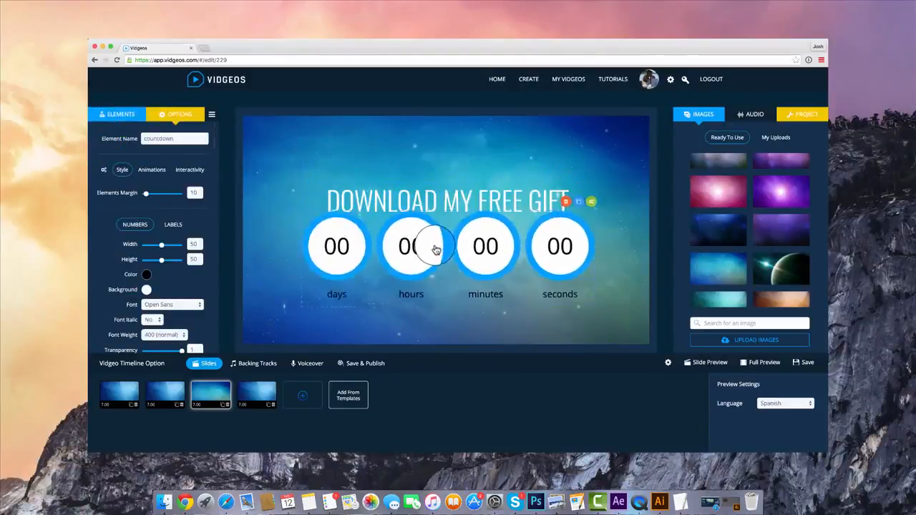
left_click(105, 170)
left_click(166, 192)
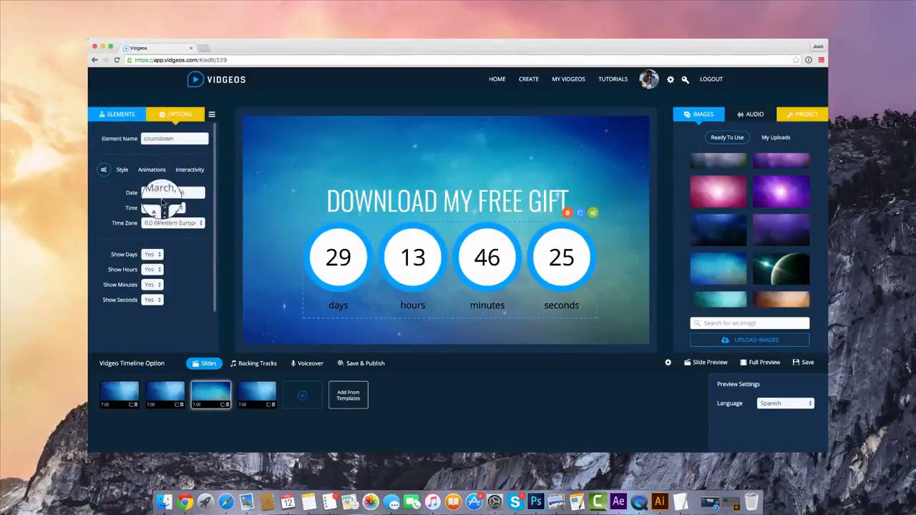
left_click(150, 206)
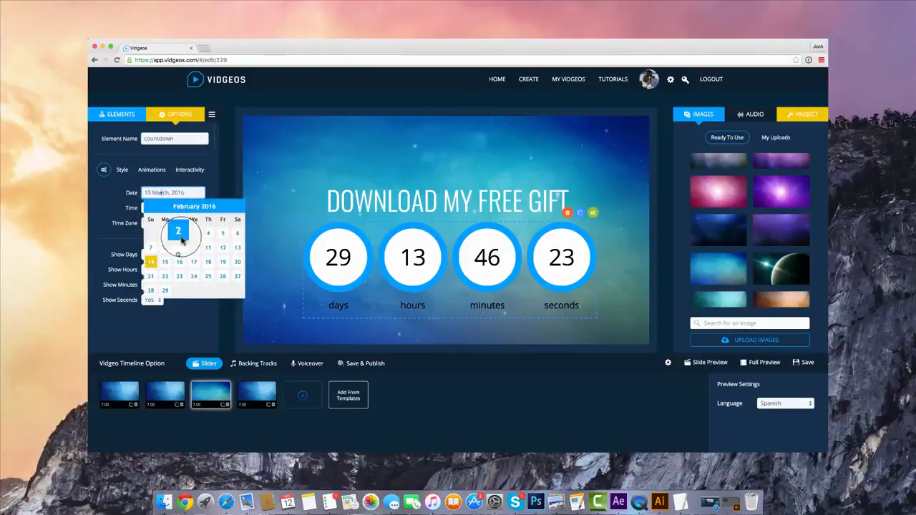
left_click(179, 262)
left_click(186, 222)
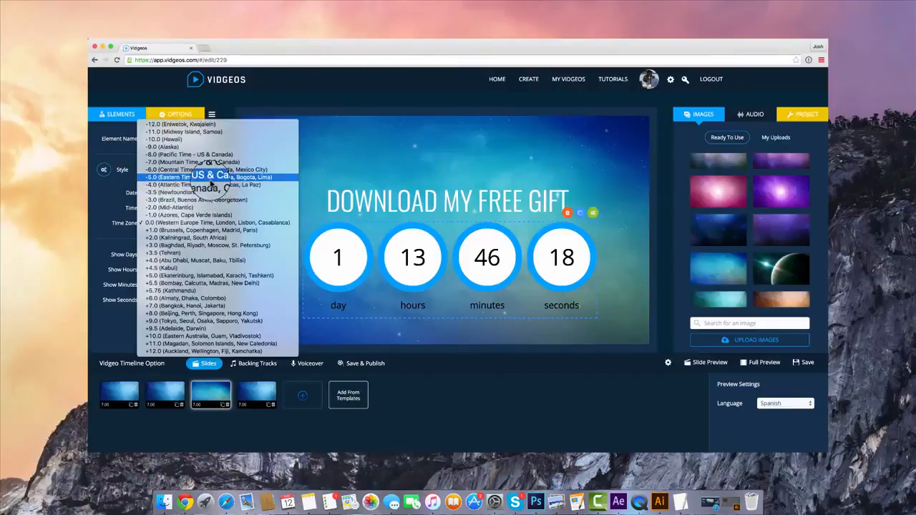
left_click(204, 177)
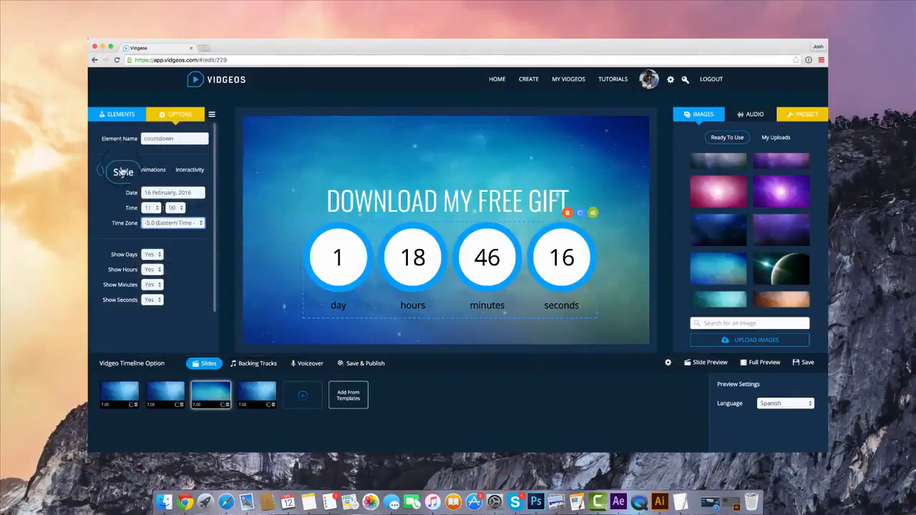
Set the countdown number circles to width 32 and height 32, and centre the countdown under the headline
left_click(122, 172)
left_click_drag(164, 246, 154, 262)
left_click_drag(398, 256, 425, 263)
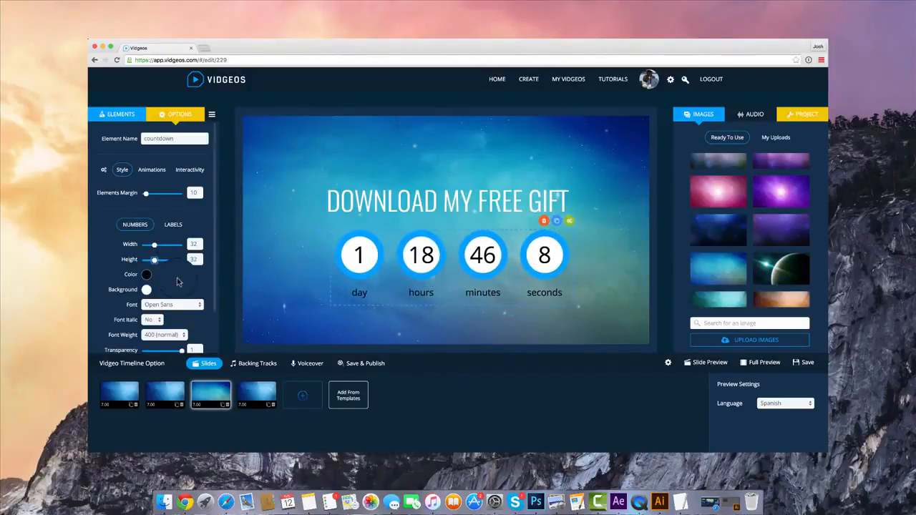
Make the blue border around the countdown number circles thinner
scroll(178, 282, "down", 10)
left_click_drag(163, 245, 146, 247)
scroll(151, 237, "up", 10)
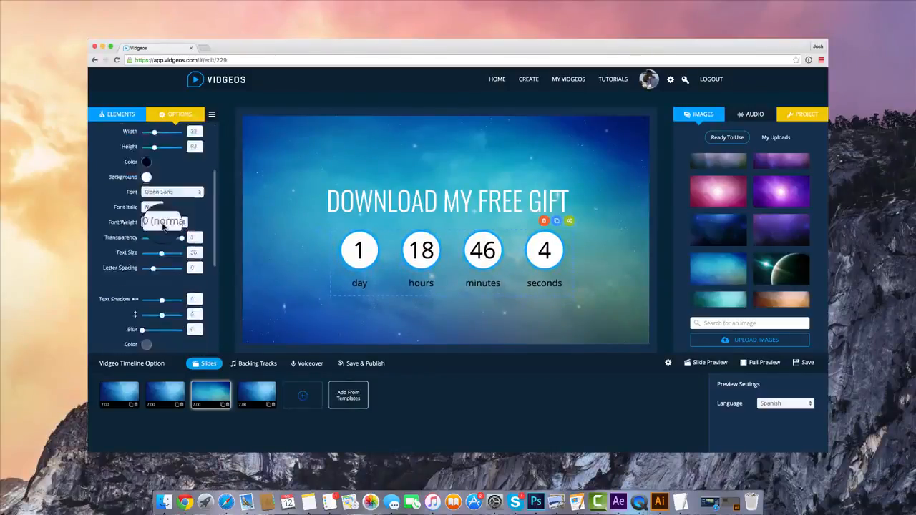
Make the background of the number circles fully transparent and set the numbers' colour to white
left_click(146, 268)
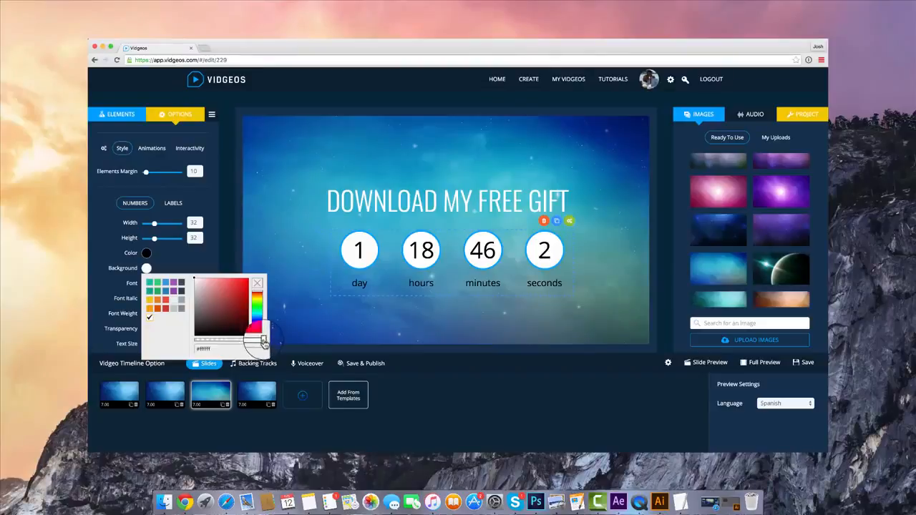
left_click(146, 253)
left_click(218, 293)
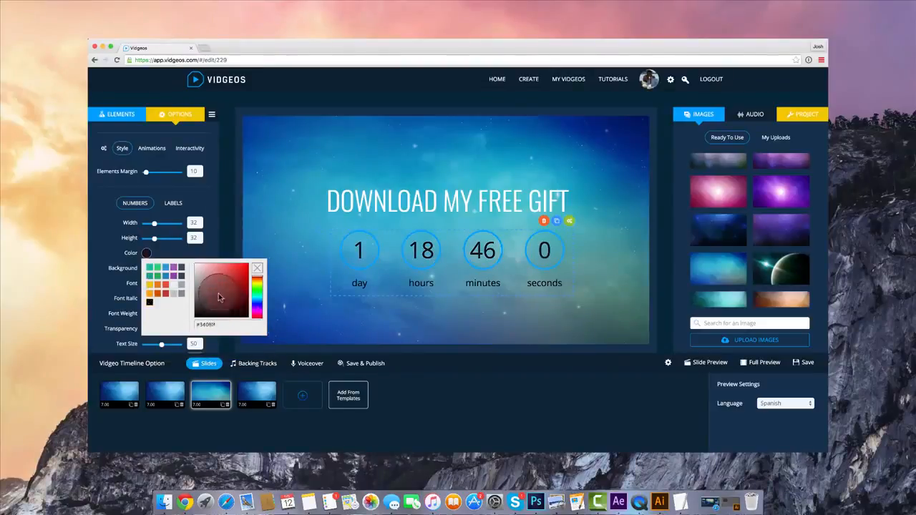
left_click_drag(207, 287, 165, 240)
Set the countdown numbers' font to Oswald with a font weight of 100
scroll(172, 259, "down", 1)
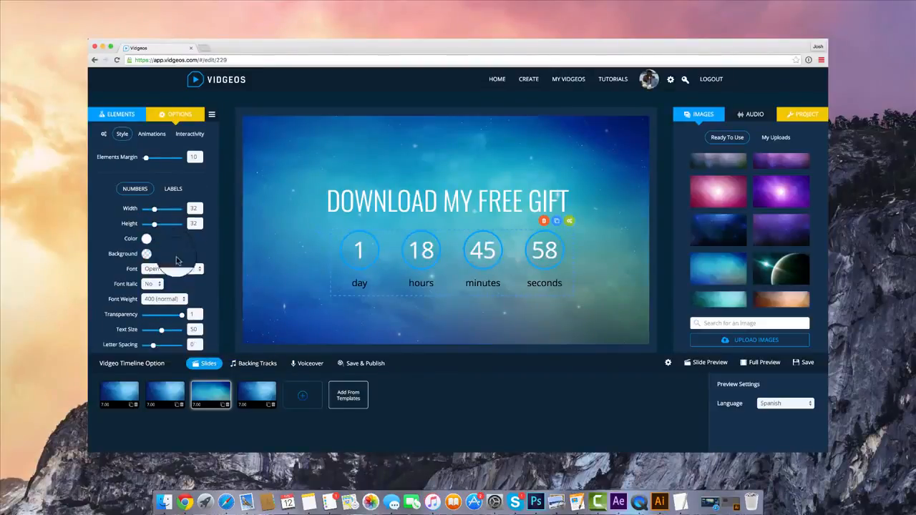
left_click(172, 268)
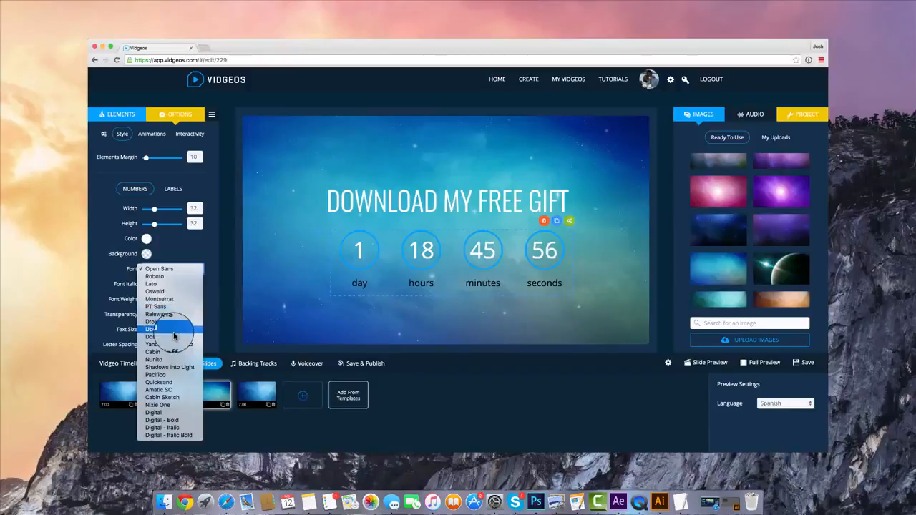
left_click(178, 265)
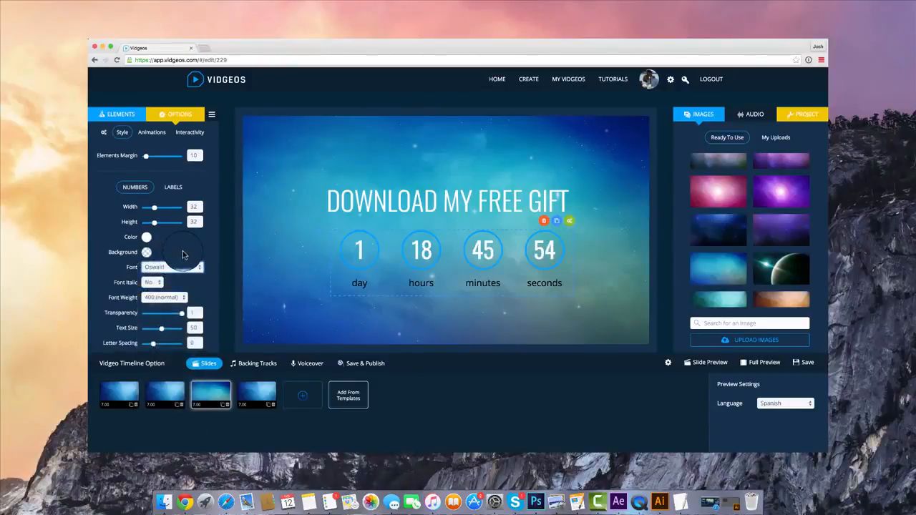
scroll(180, 256, "down", 2)
left_click(166, 268)
left_click(169, 250)
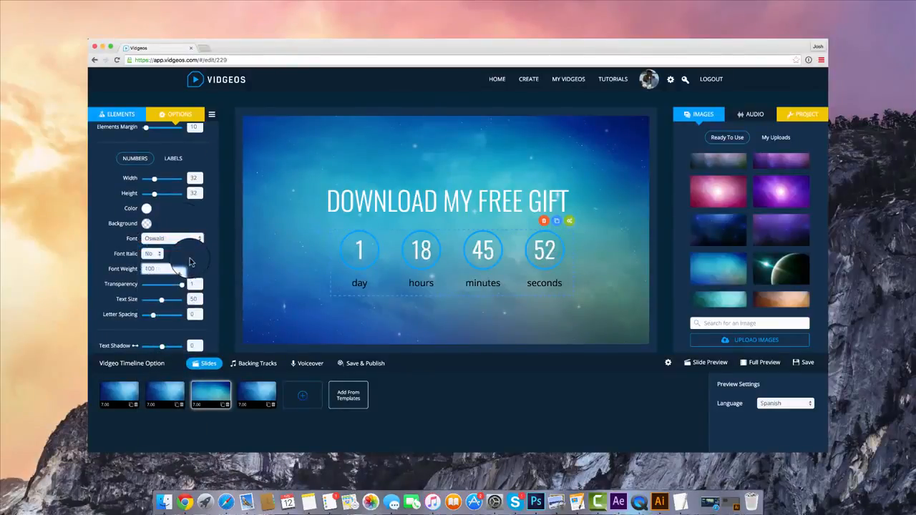
Set the colour of the countdown's day, hours, minutes and seconds labels to white
scroll(185, 269, "down", 4)
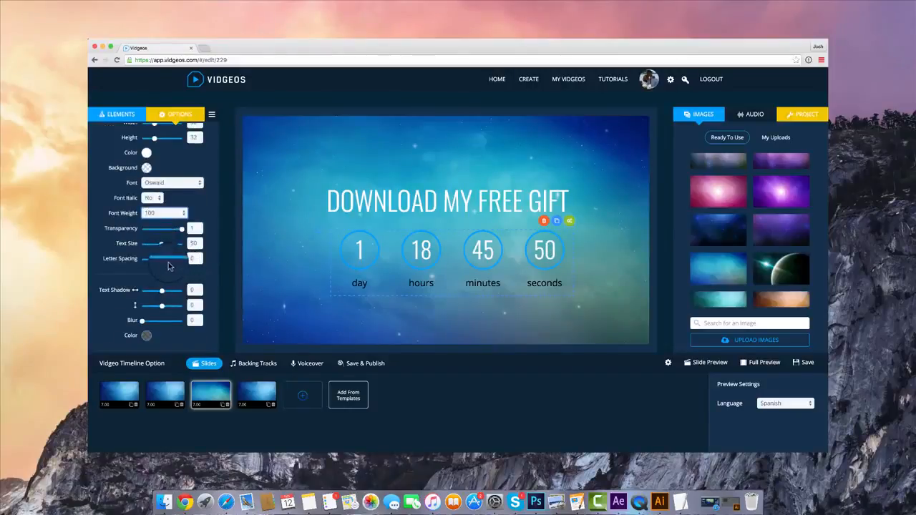
scroll(168, 258, "up", 6)
left_click(175, 225)
scroll(158, 245, "down", 6)
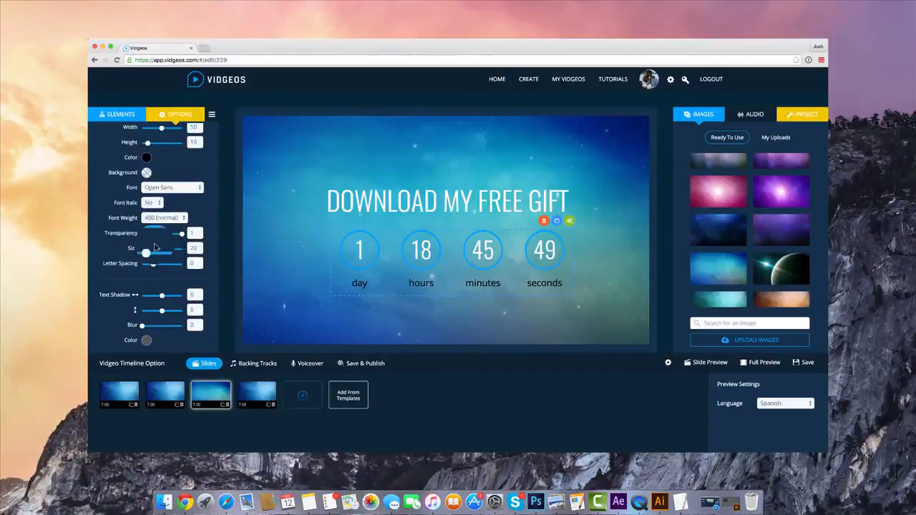
left_click(146, 158)
left_click_drag(209, 199, 168, 152)
Set the countdown labels to height 6 and width 41, and recentre the countdown under the headline
scroll(167, 154, "up", 4)
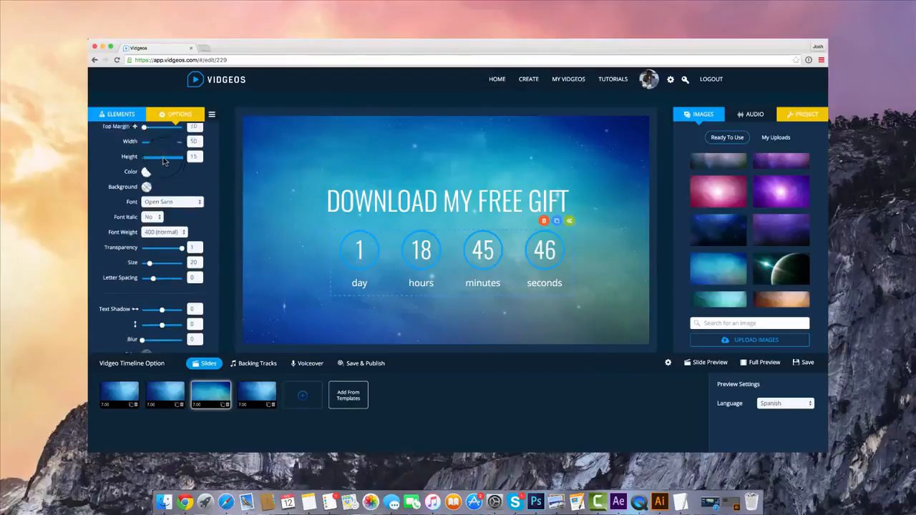
left_click_drag(147, 200, 144, 201)
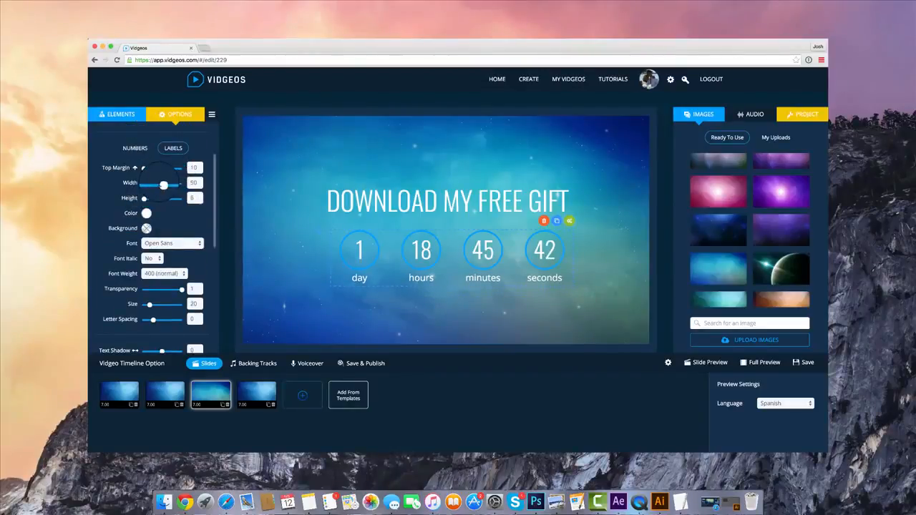
left_click_drag(152, 187, 158, 186)
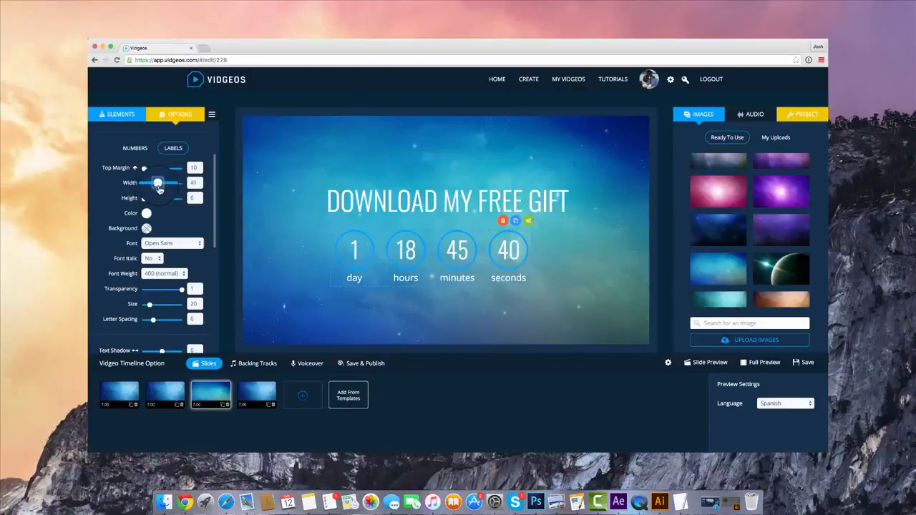
left_click_drag(469, 283, 487, 285)
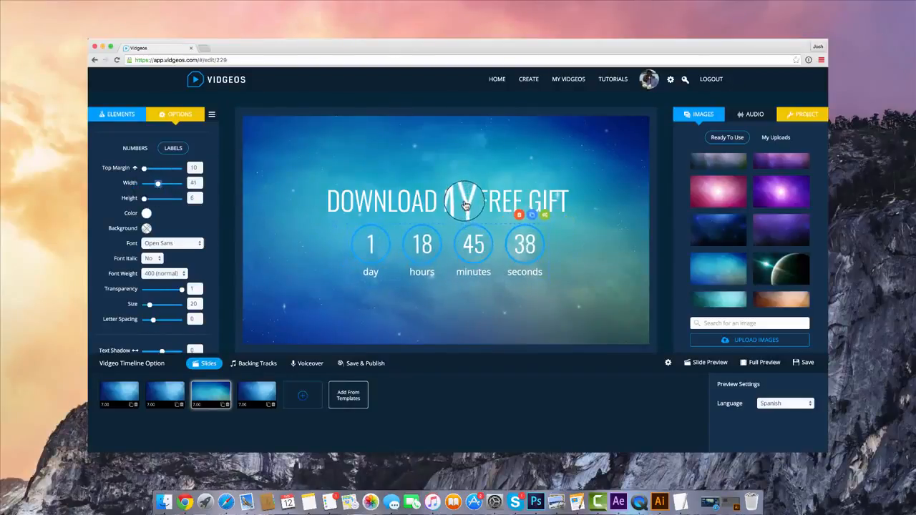
Change the third slide's headline text to "OFFER ENDING IN JUST..."
left_click(506, 200)
left_click(177, 168)
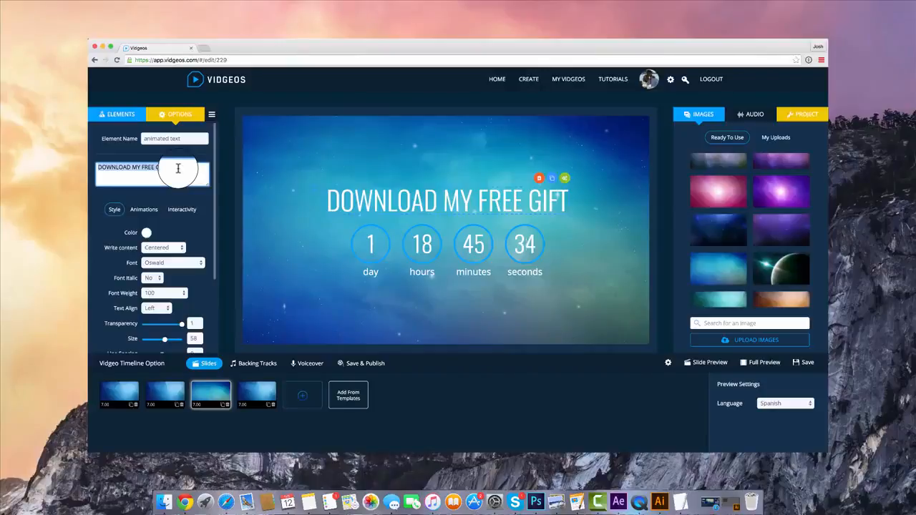
type("0")
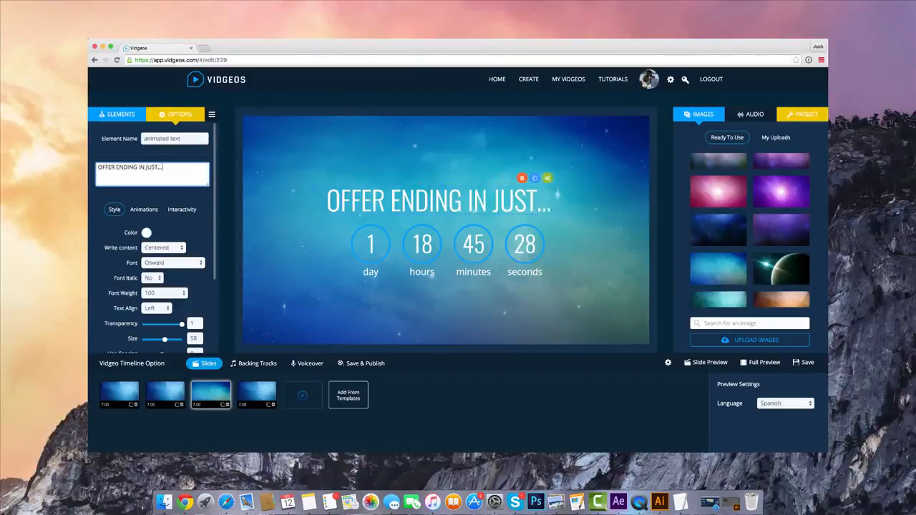
Recentre the headline and the countdown on the slide, leaving a little more space between them
left_click(441, 267)
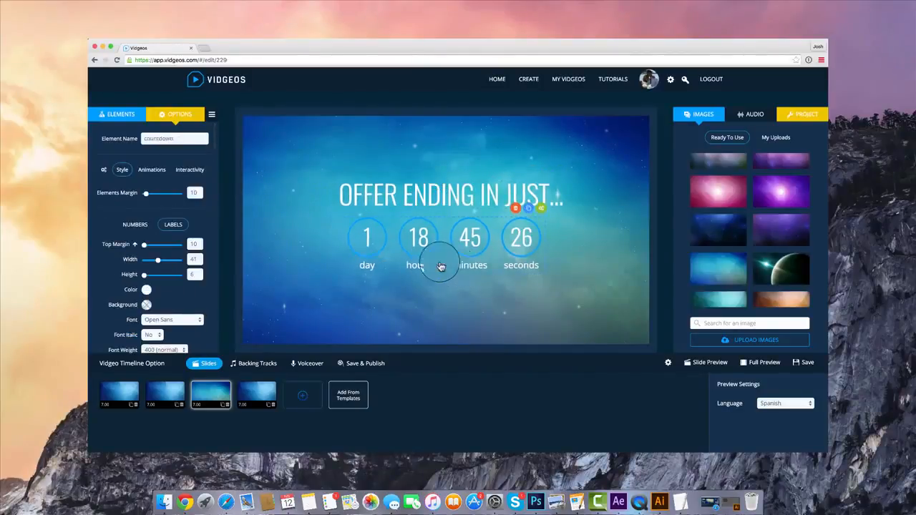
scroll(163, 213, "down", 6)
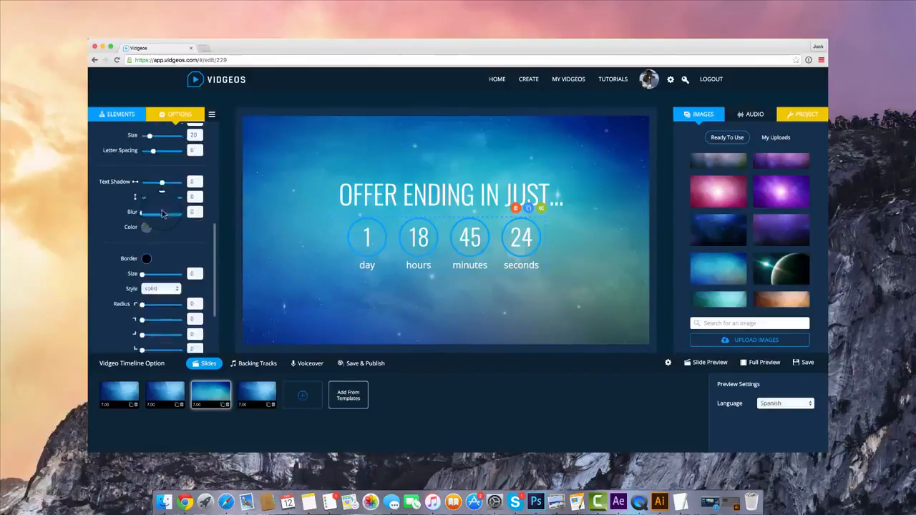
scroll(162, 213, "down", 3)
left_click_drag(459, 188, 458, 183)
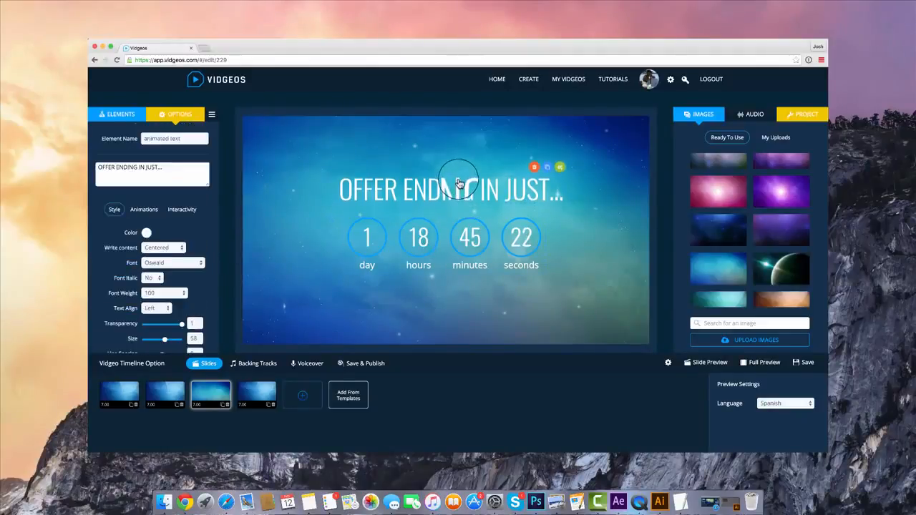
Review the headline's animation and interactivity options and the list of available slide elements
left_click(144, 209)
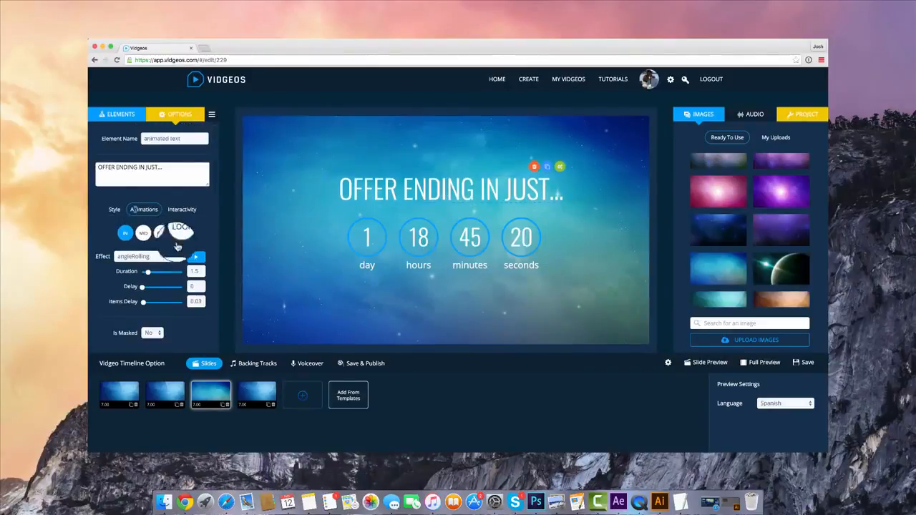
left_click(178, 212)
left_click(113, 210)
left_click(118, 115)
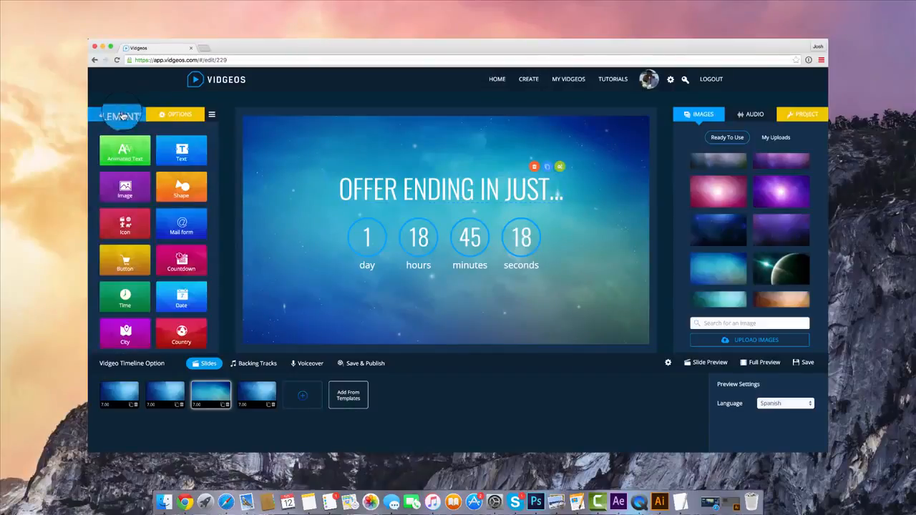
scroll(206, 349, "down", 1)
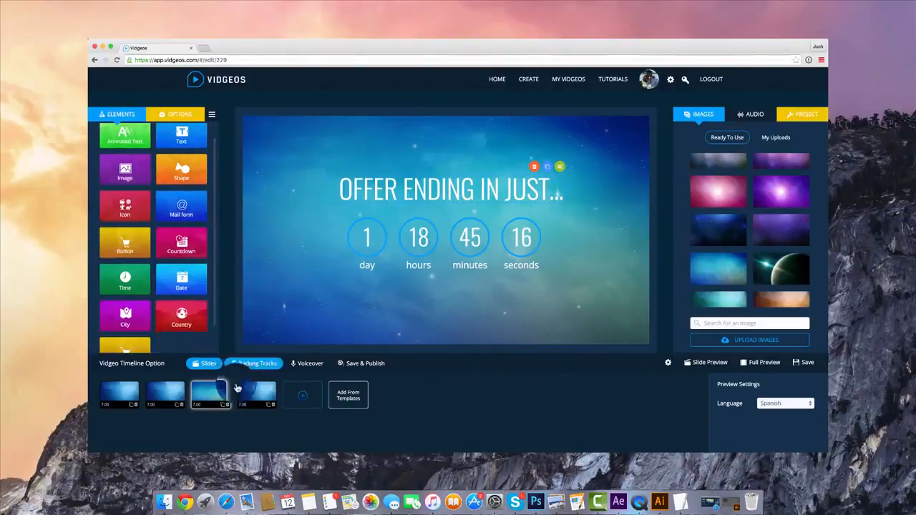
Add the Time Slide from the Hi-Tech Template to the timeline and open it for editing
left_click(347, 395)
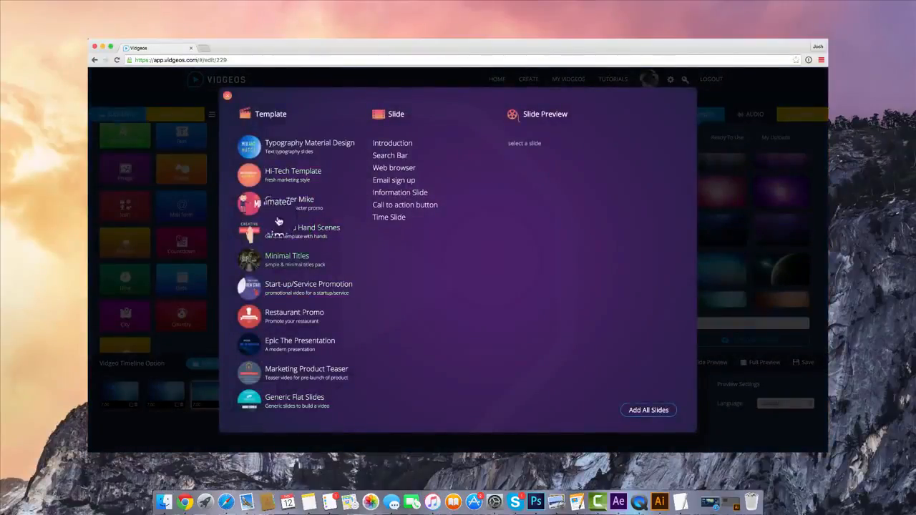
left_click(273, 177)
left_click(391, 218)
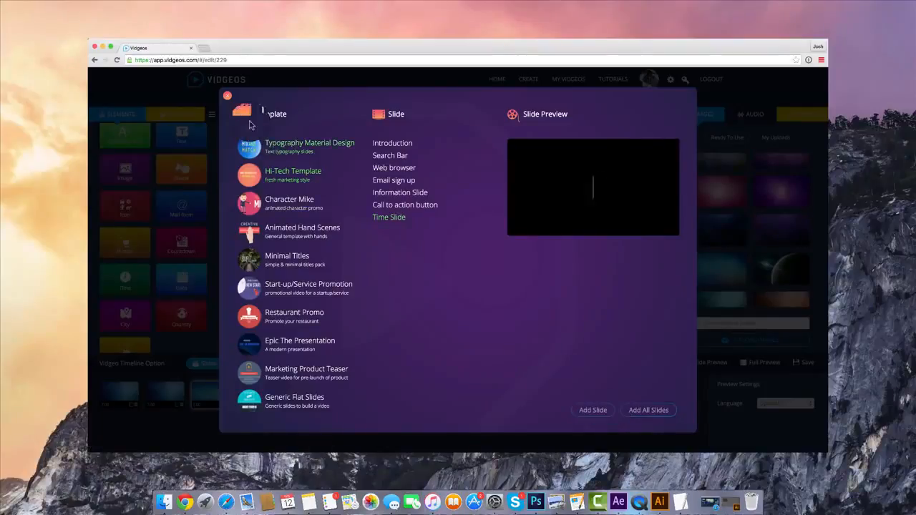
left_click(227, 96)
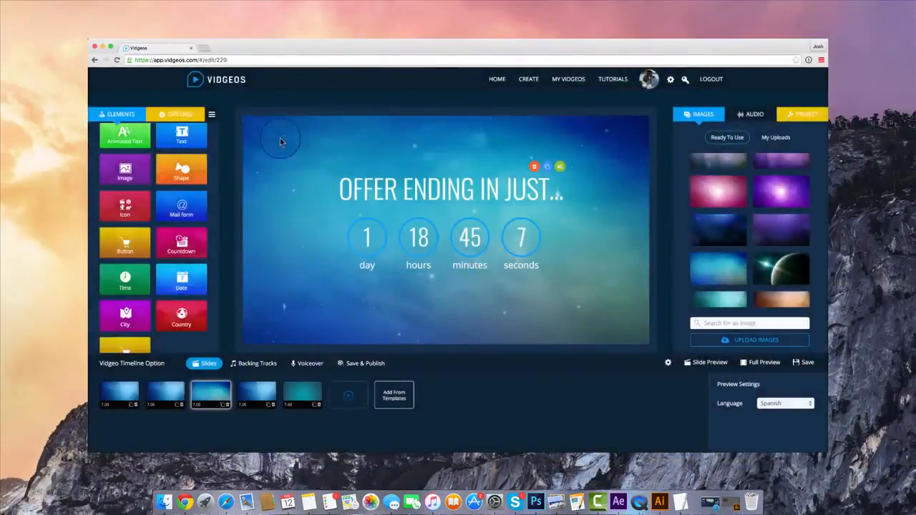
left_click(302, 394)
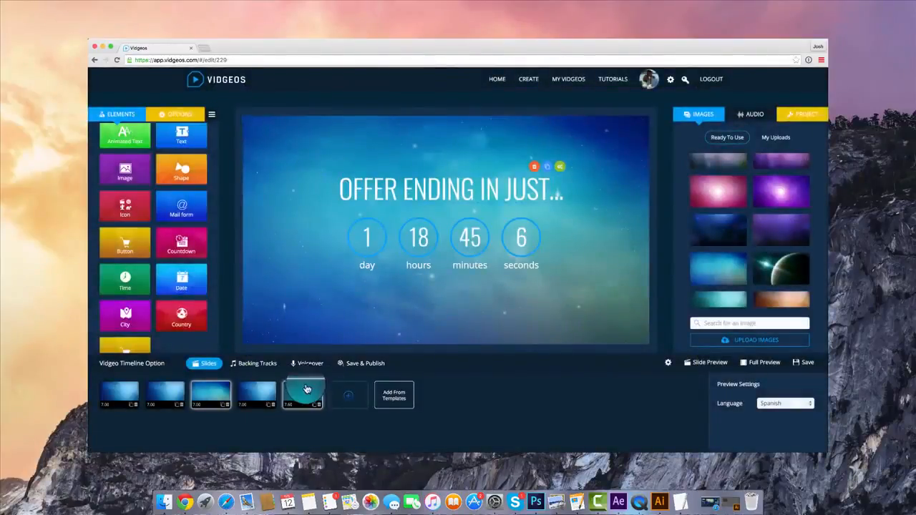
Set the preview language to the base language and preview the watch slide with its time element
left_click(520, 234)
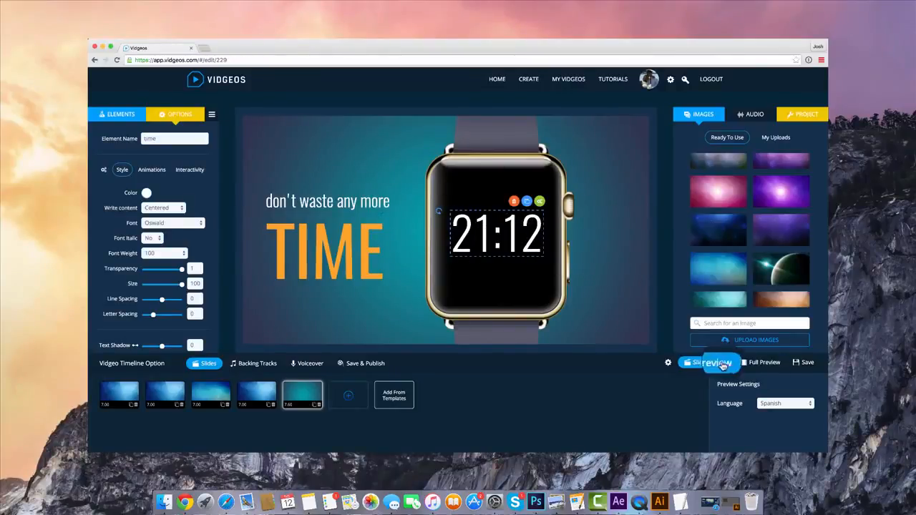
left_click(776, 403)
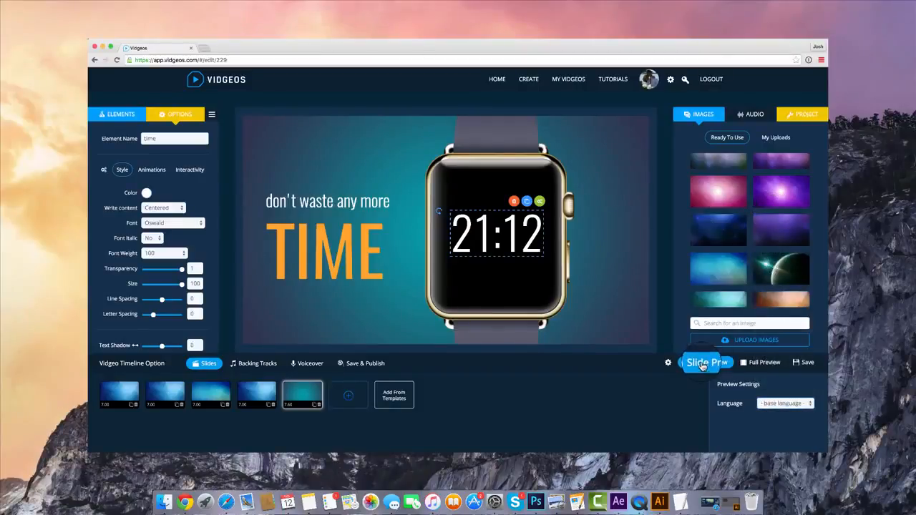
left_click(699, 364)
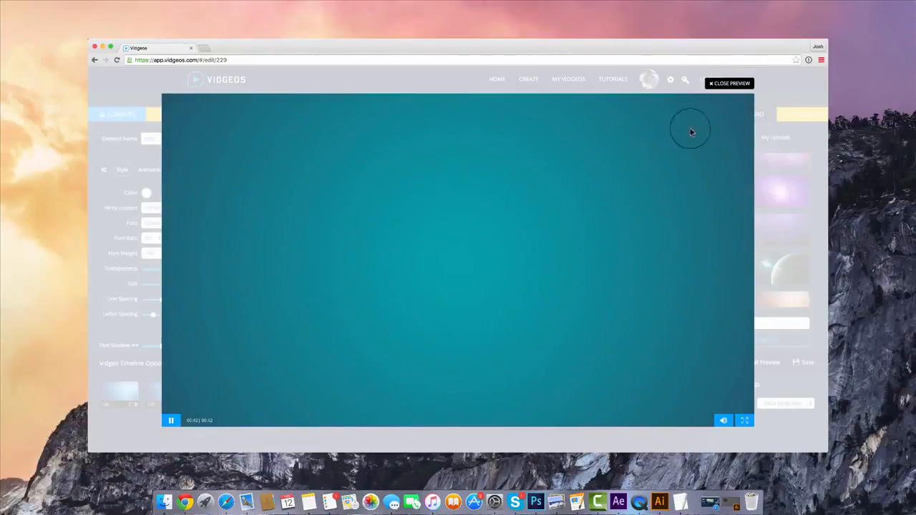
Close the preview and try out a City element on the watch slide, deleting it again
left_click(729, 88)
left_click(117, 114)
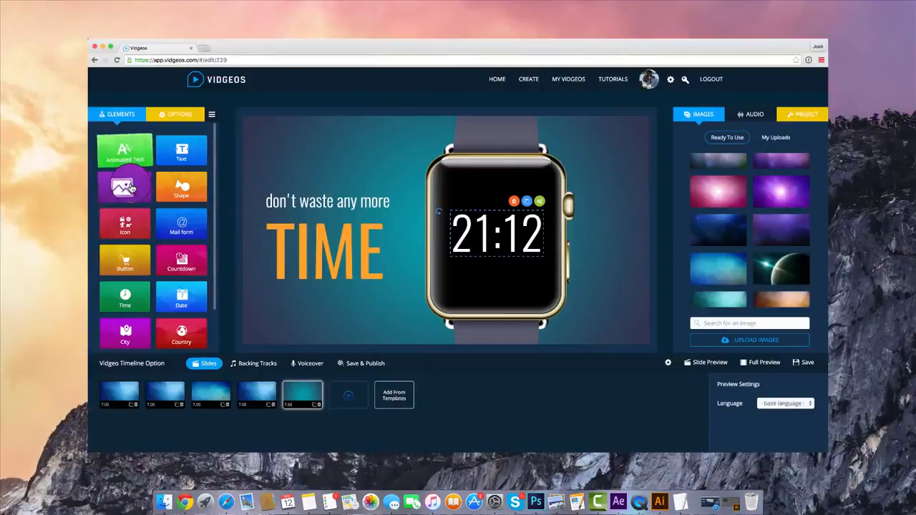
scroll(125, 182, "down", 2)
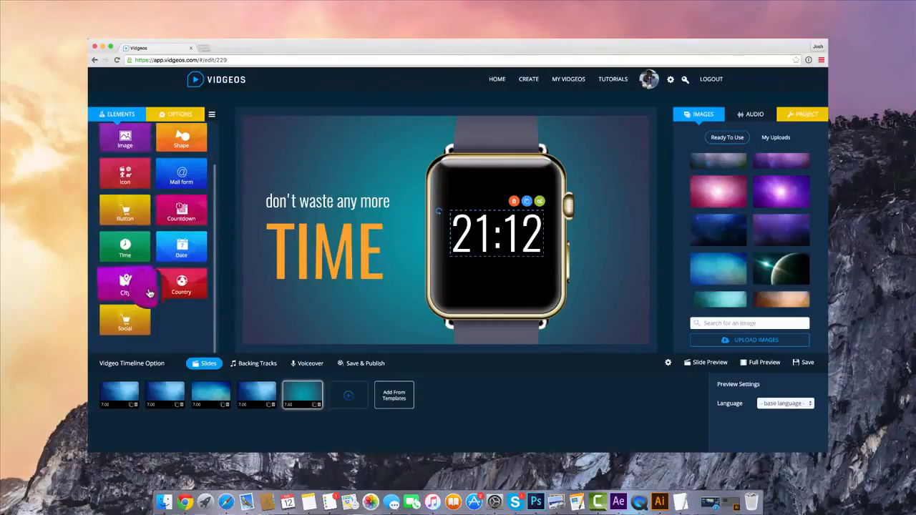
left_click(149, 293)
left_click_drag(341, 160, 381, 167)
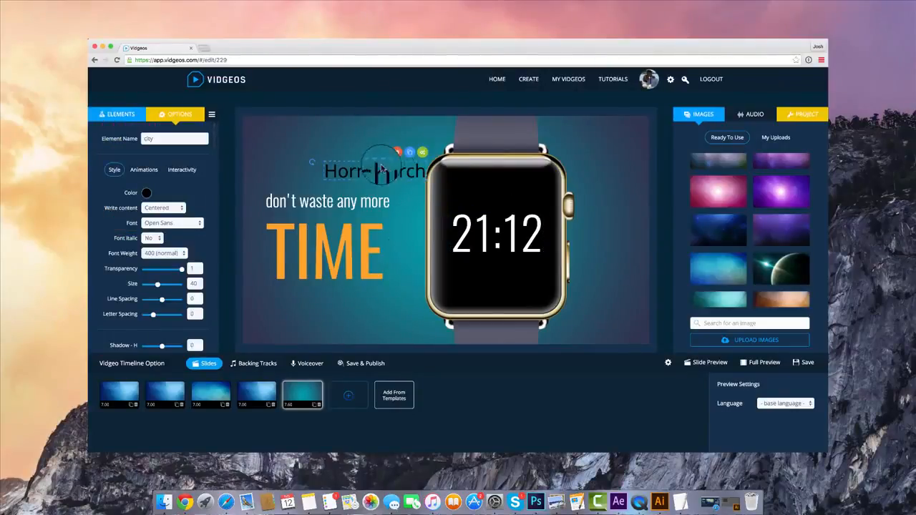
left_click(397, 151)
Add a Country element to the slide and place it on the upper part of the watch face
left_click(121, 113)
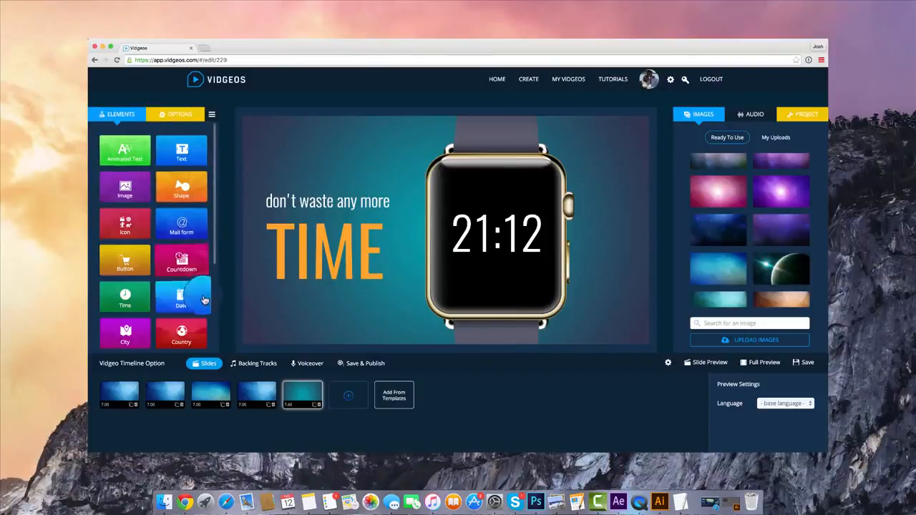
left_click(189, 330)
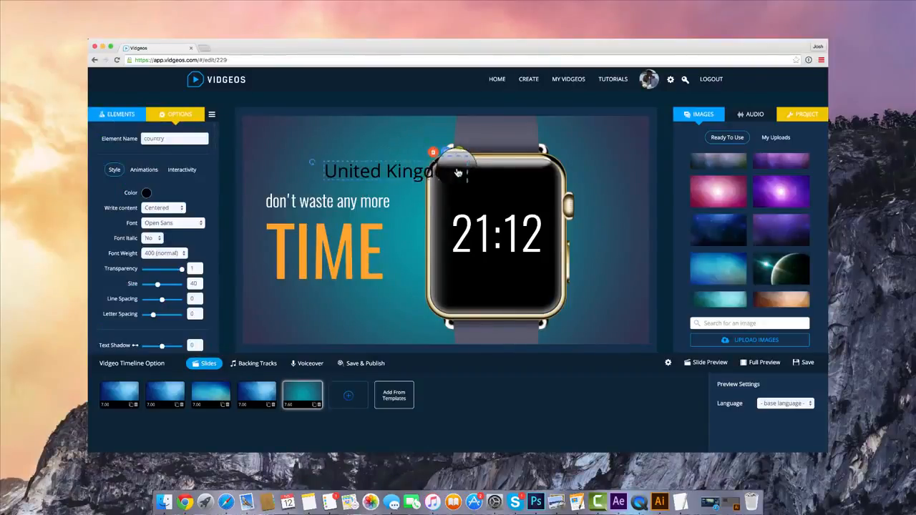
left_click_drag(458, 172, 485, 186)
Make the country text white, reduce its size to 18 and centre it above the time on the watch face
left_click(146, 193)
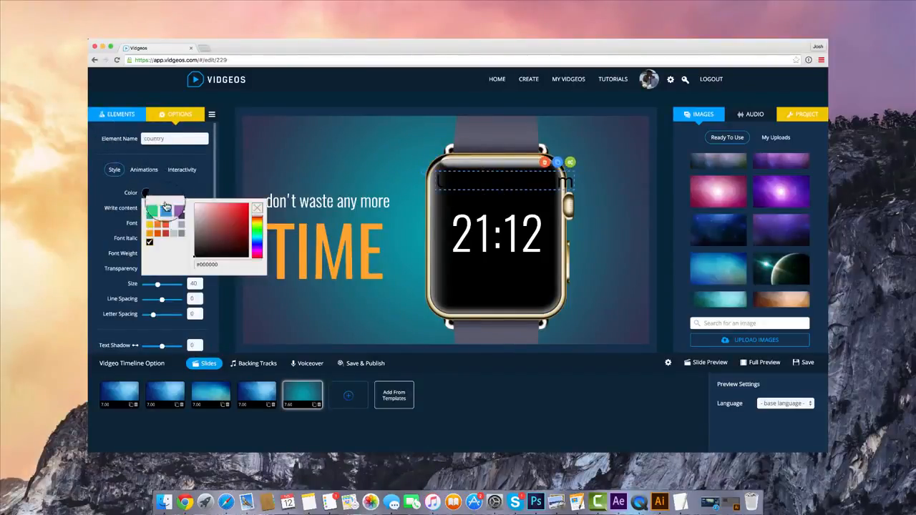
left_click_drag(214, 227, 149, 181)
left_click(150, 182)
scroll(183, 197, "down", 2)
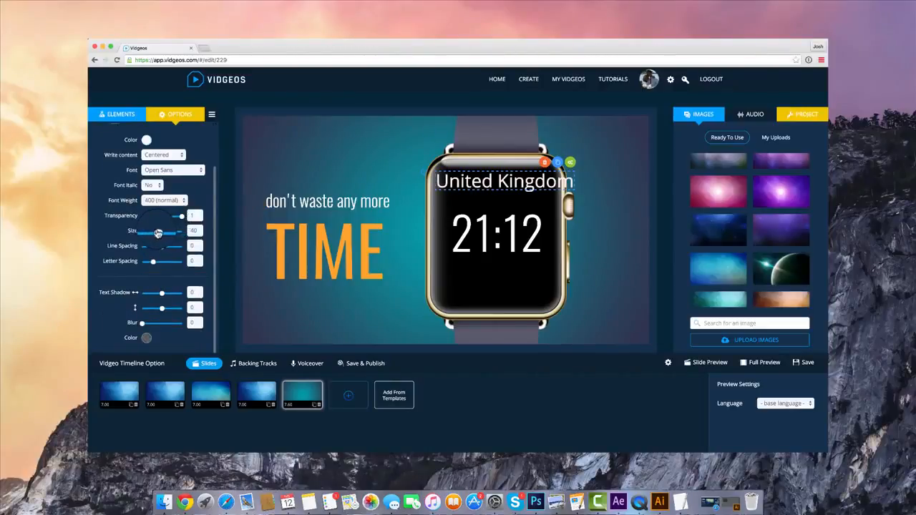
left_click_drag(157, 233, 148, 235)
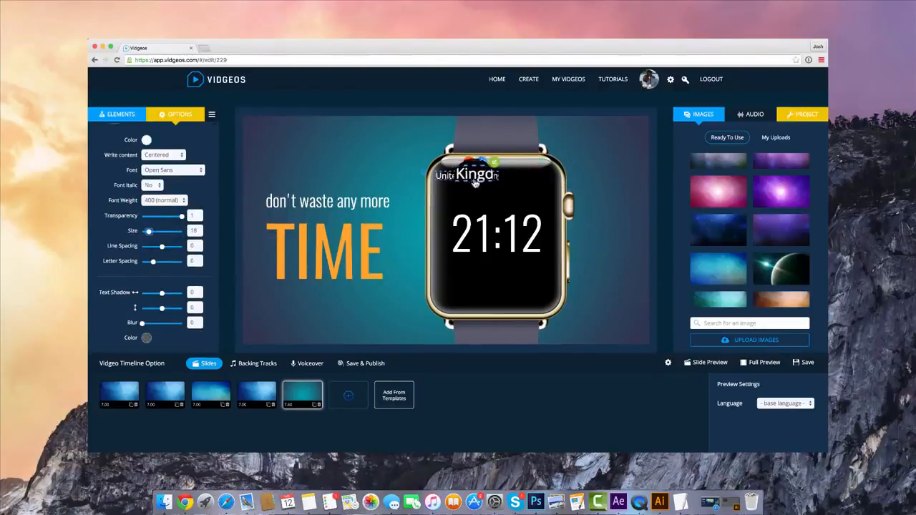
left_click_drag(474, 180, 493, 182)
Examine the entrance effects available for the country text, the slide's element list and the Watch element's entrance animation
scroll(165, 162, "up", 2)
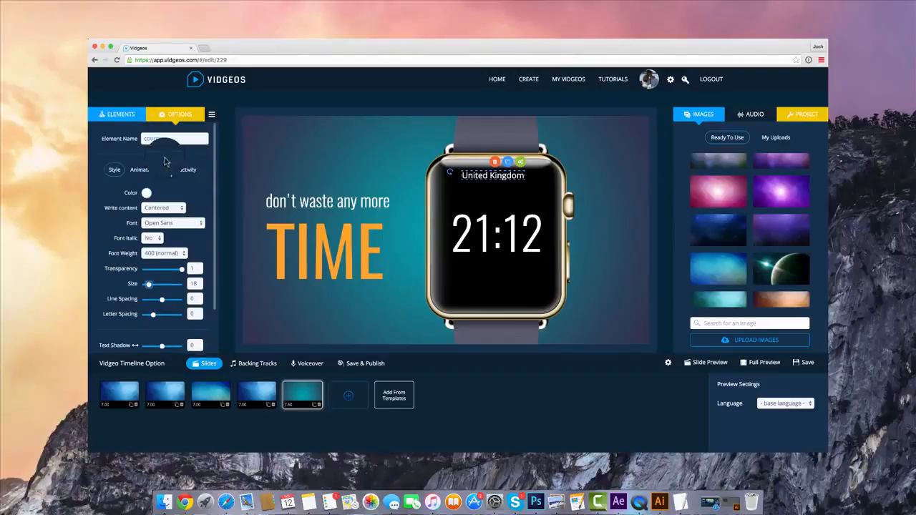
left_click(155, 174)
left_click(161, 216)
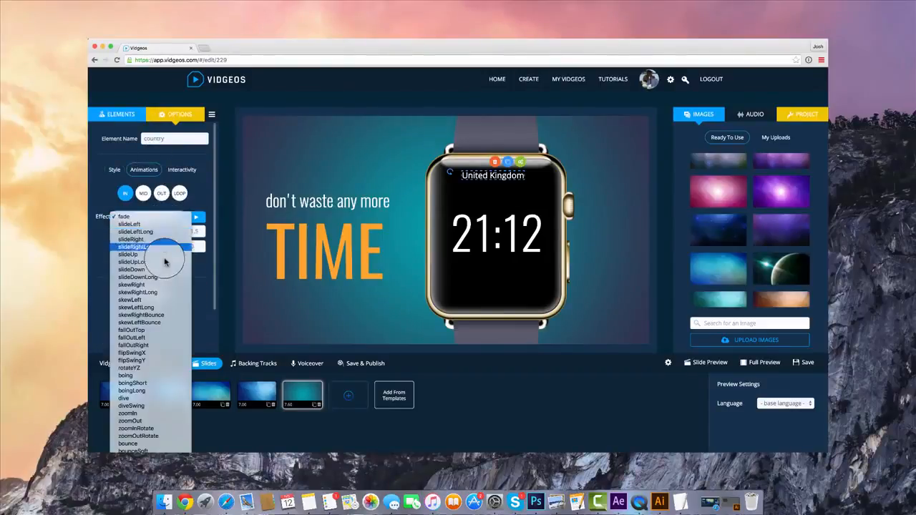
left_click(464, 288)
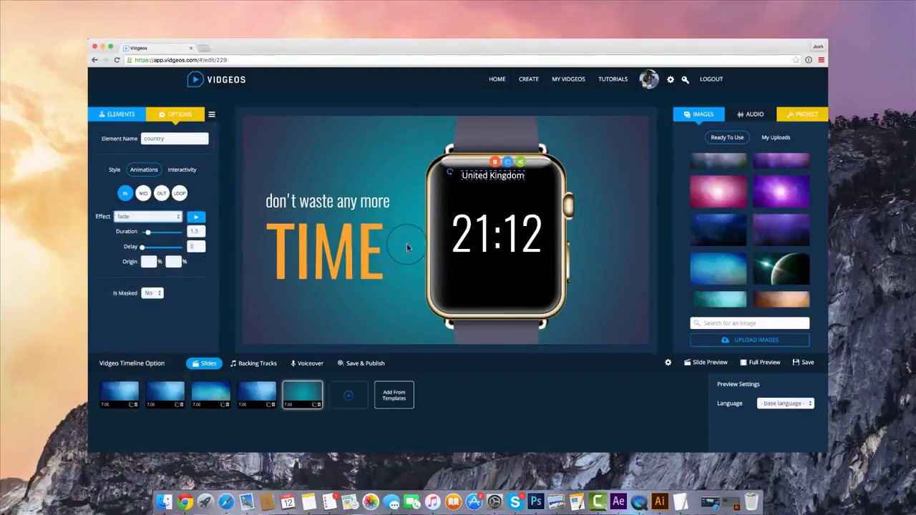
left_click(211, 113)
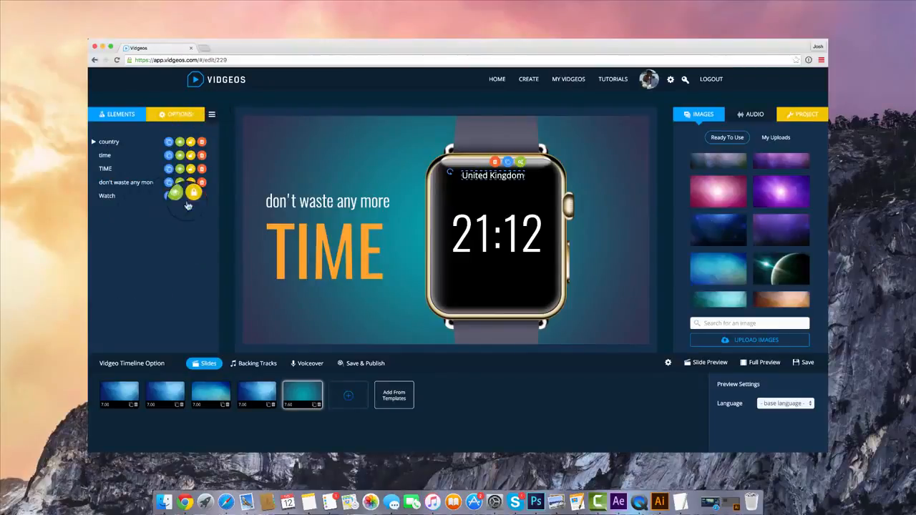
left_click(192, 115)
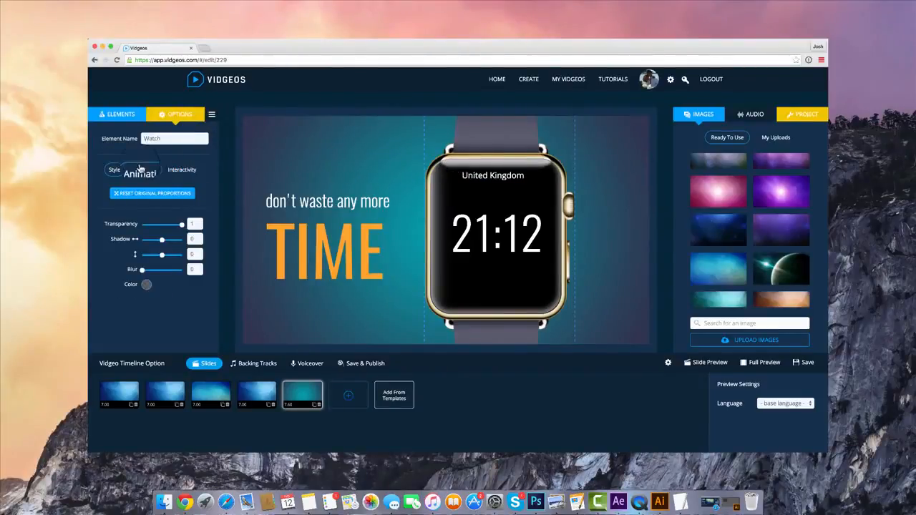
left_click(141, 170)
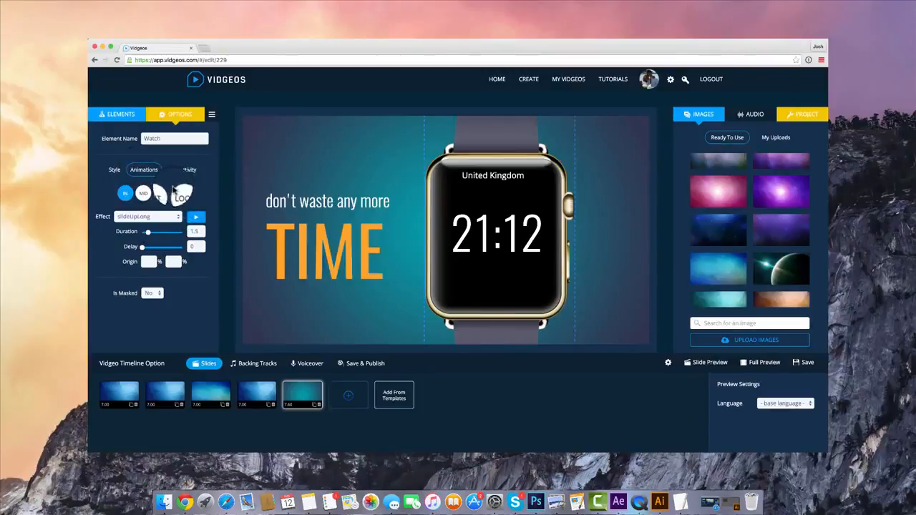
left_click(485, 230)
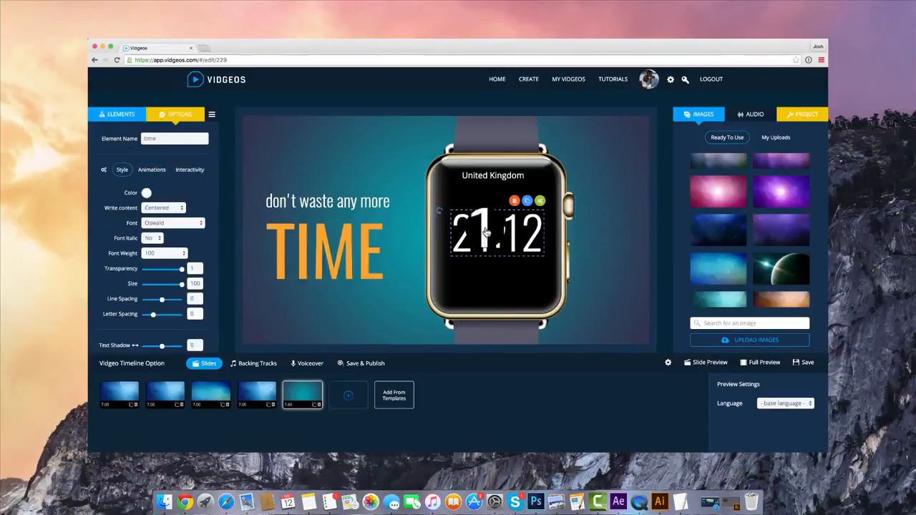
Give the country text a sliding entrance effect
left_click(466, 178)
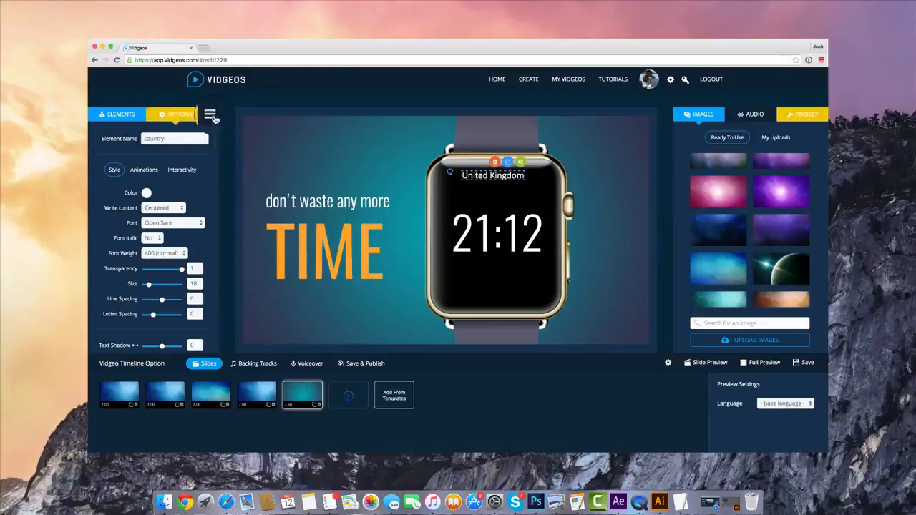
left_click(211, 114)
left_click(176, 114)
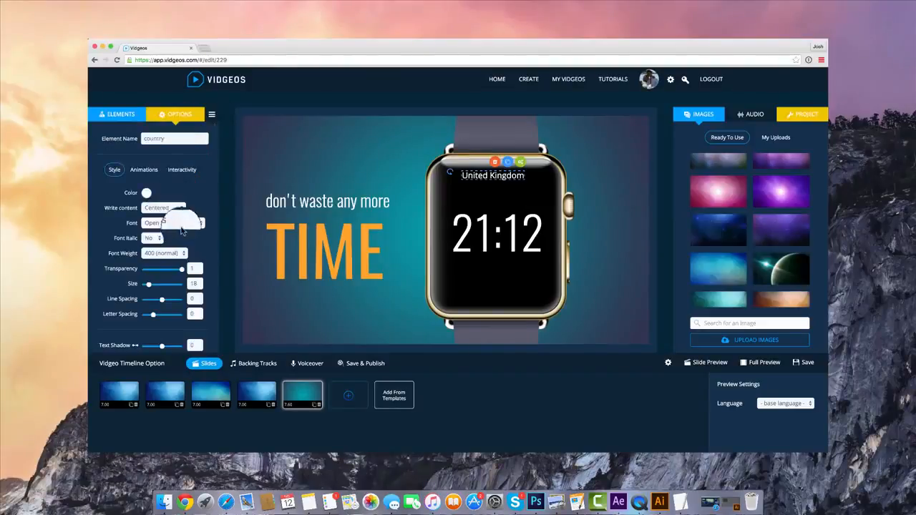
left_click(150, 172)
left_click(171, 216)
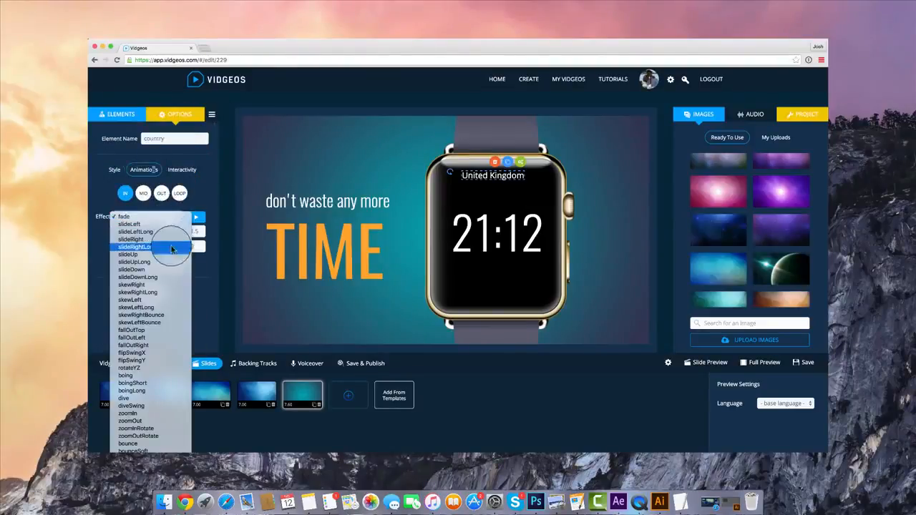
left_click(158, 269)
Set the country text's exit effect to slideBottomLong and preview the slide
left_click(161, 193)
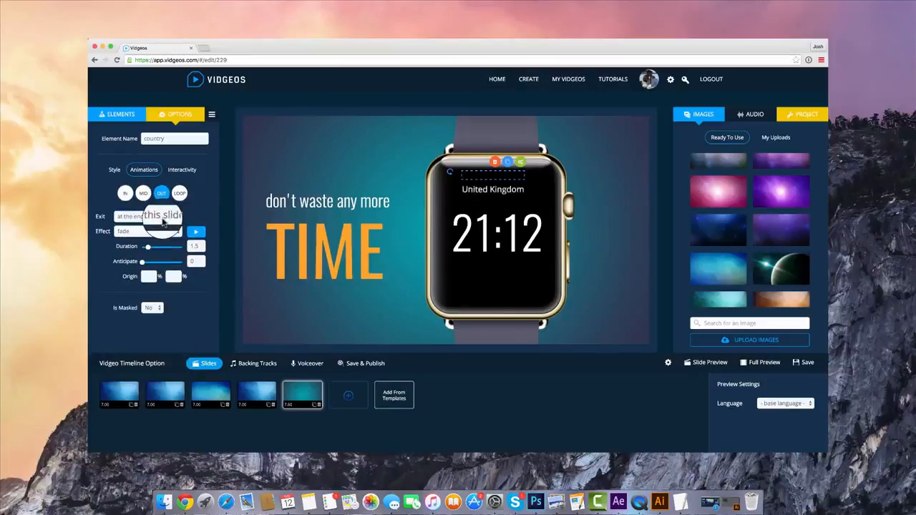
left_click(161, 232)
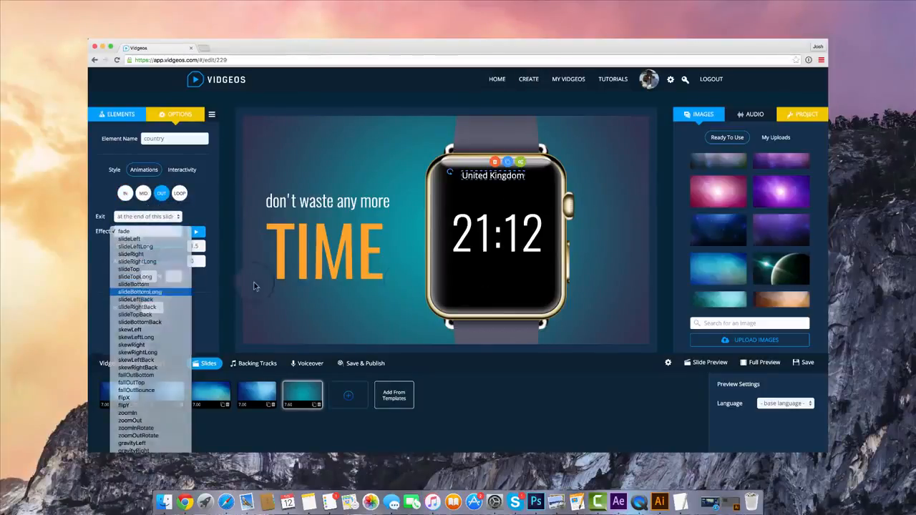
left_click(147, 292)
left_click(707, 363)
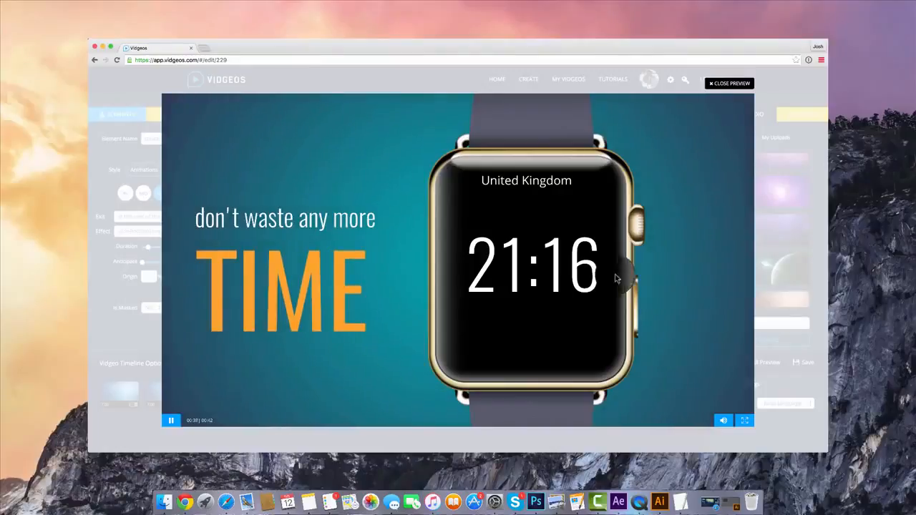
left_click(726, 83)
Record a voiceover while watching the muted preview of the whole video, stopping after the first few slides
left_click(271, 397)
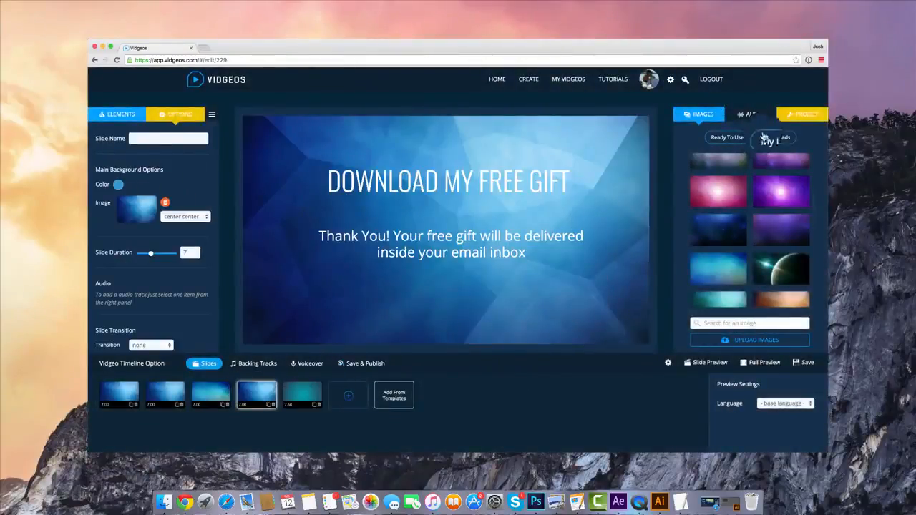
left_click(303, 365)
left_click(347, 402)
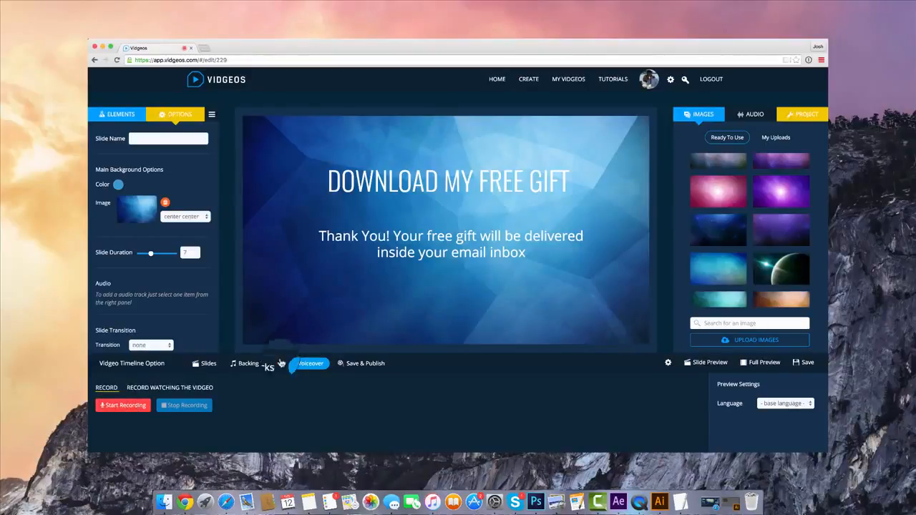
left_click(171, 387)
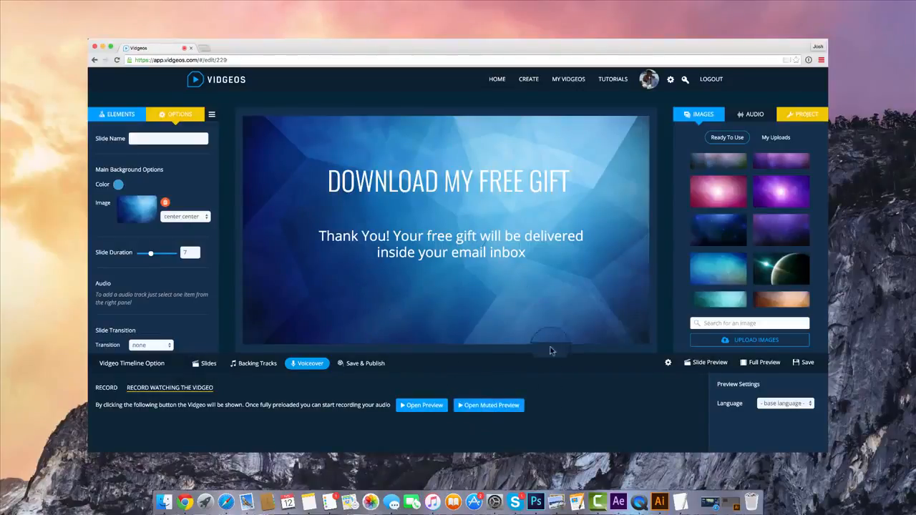
left_click(492, 405)
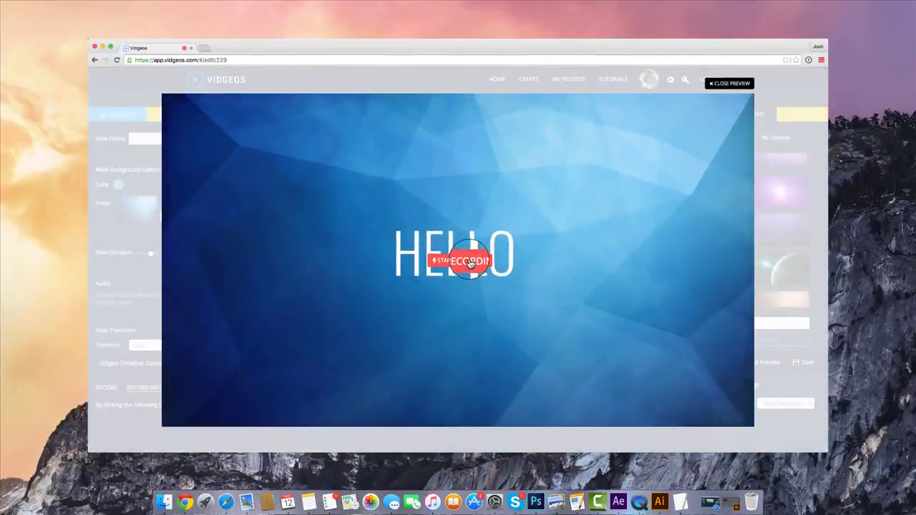
left_click(469, 261)
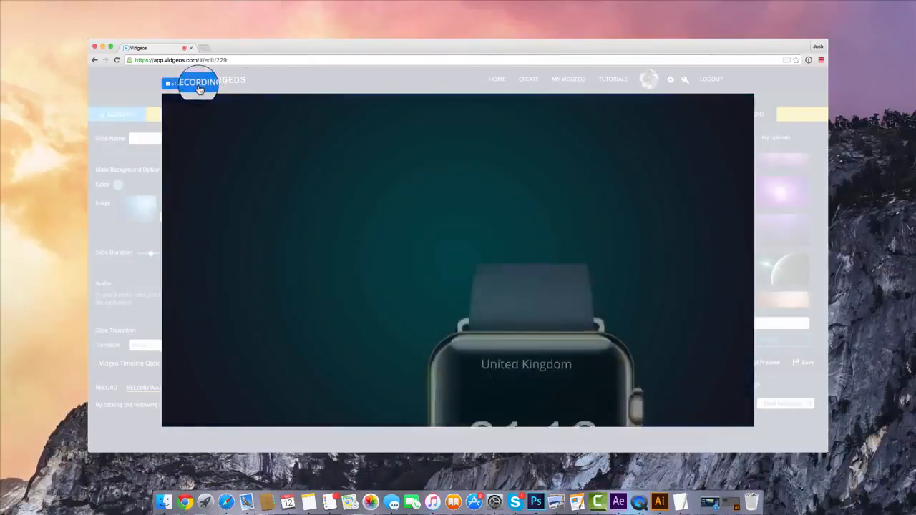
left_click(198, 86)
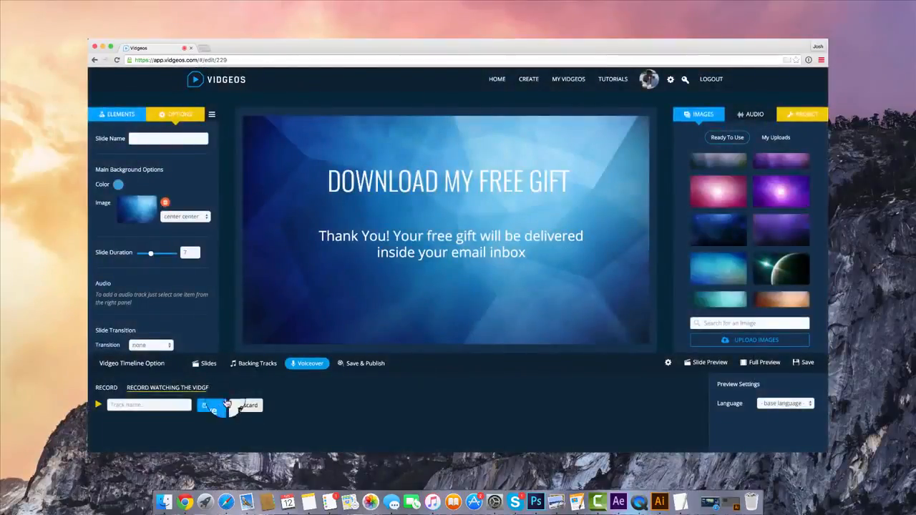
Name the recording "Voiceover Track Demo", play it back and save it
left_click(156, 404)
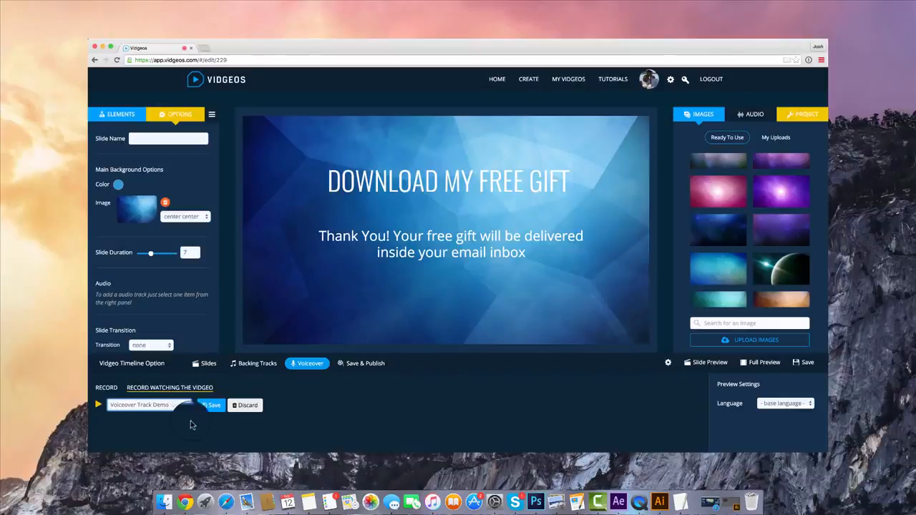
left_click(98, 405)
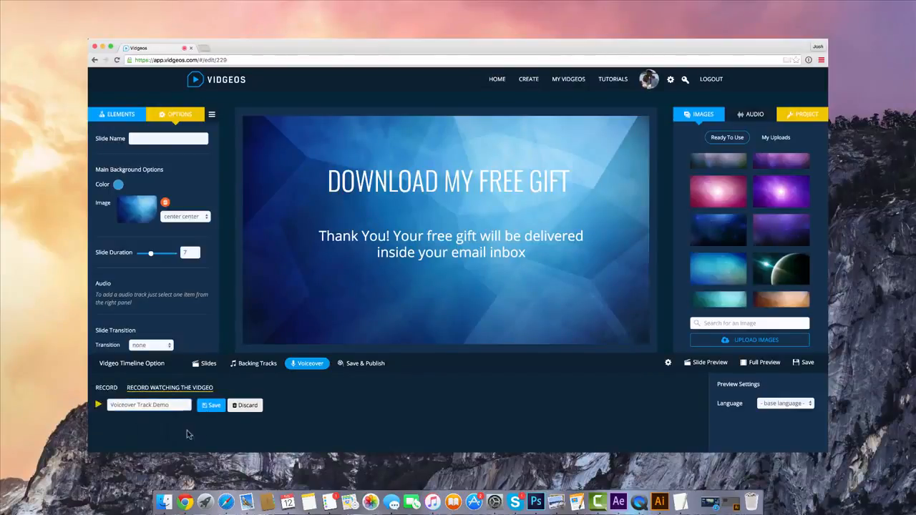
left_click(210, 407)
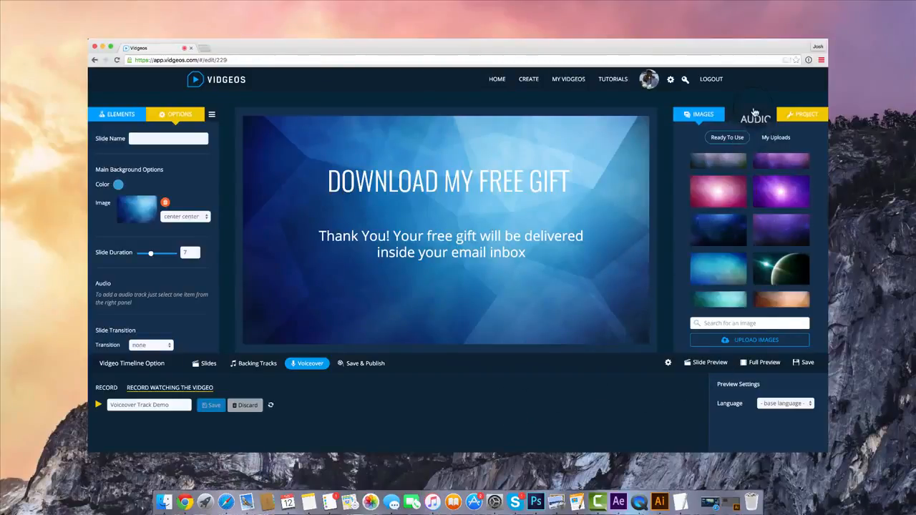
Add the uploaded Voiceover Demo audio to the project's backing tracks
left_click(754, 114)
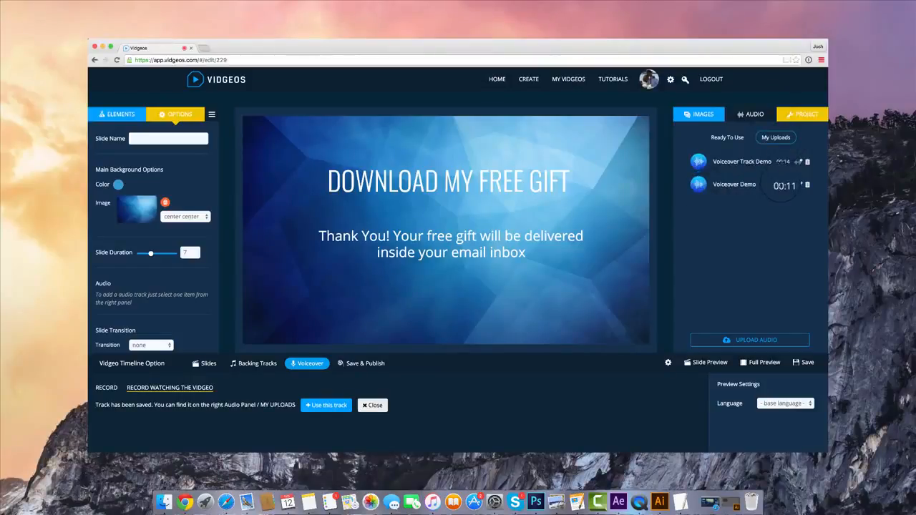
mouse_move(798, 185)
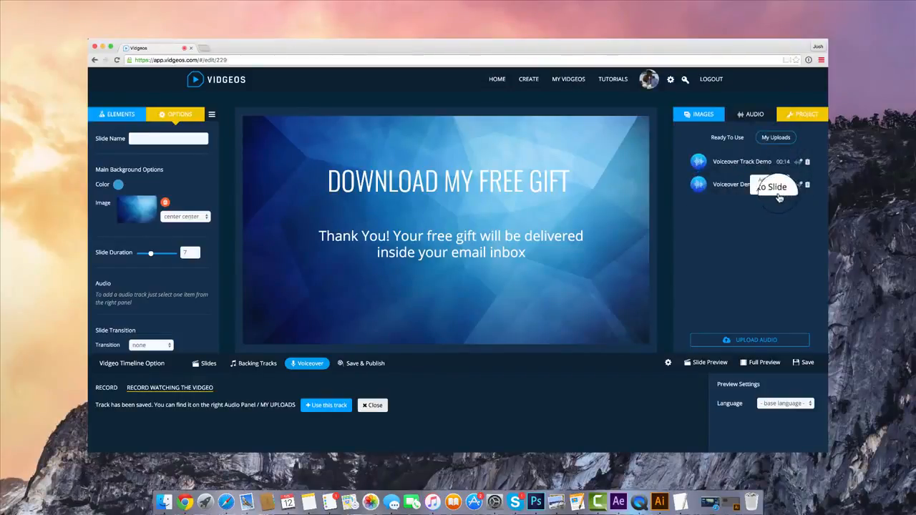
left_click(777, 182)
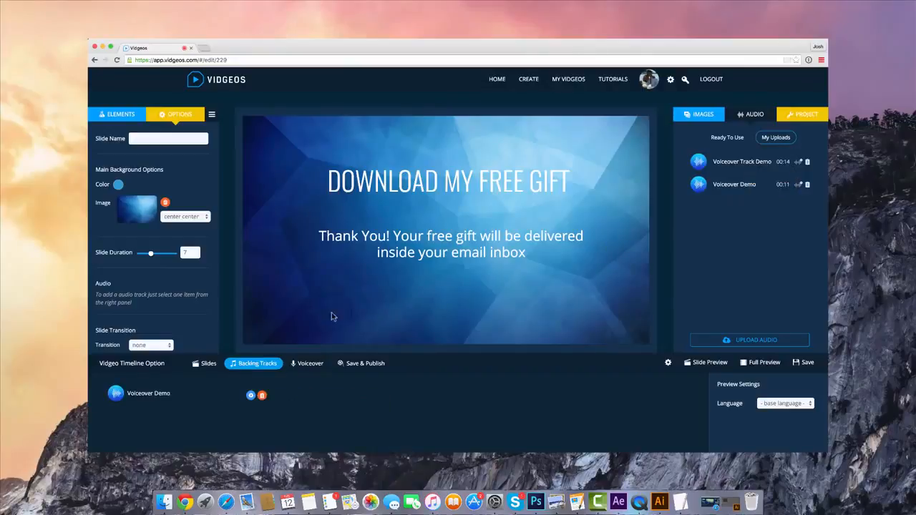
Trim the Voiceover Demo backing track so that it starts at about 00:02:050
left_click(251, 390)
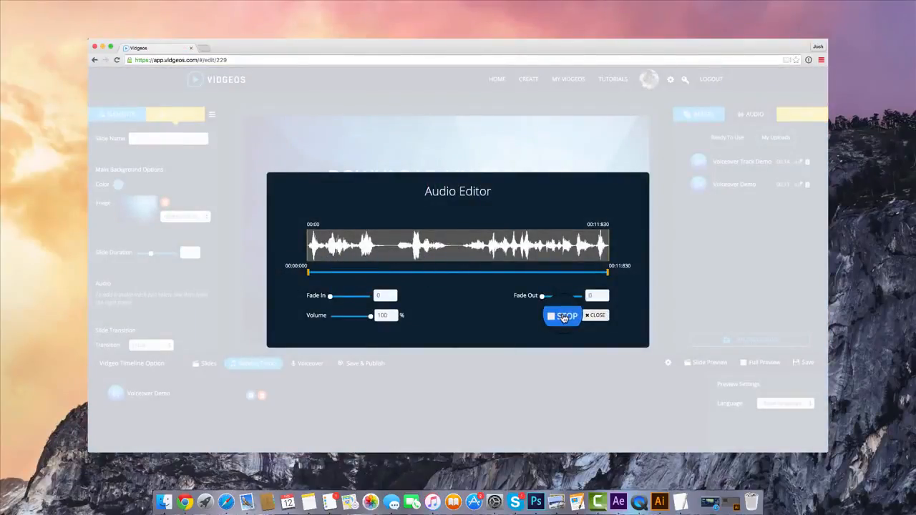
left_click_drag(309, 276, 361, 276)
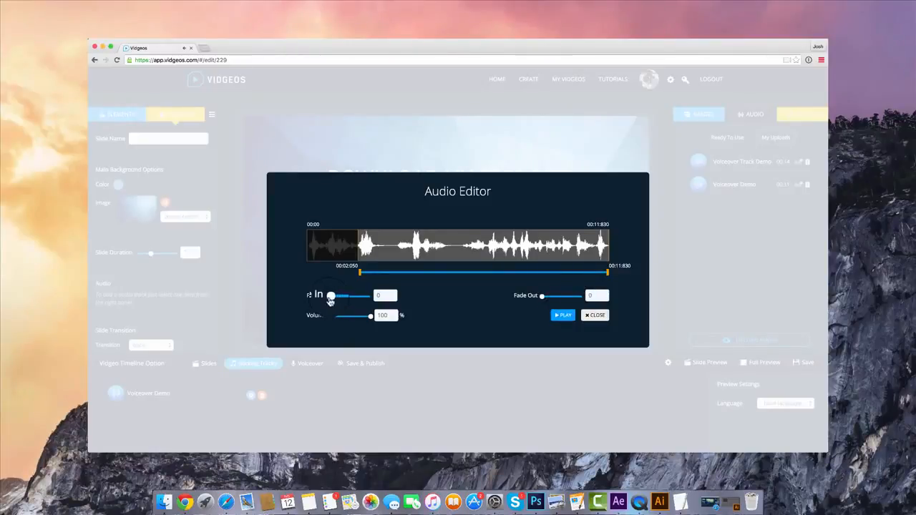
Try the fade-in and fade-out sliders for the Voiceover Demo audio, close its editor and remove it from the backing tracks
mouse_move(331, 299)
left_mouse_down()
mouse_move(357, 296)
mouse_move(336, 297)
left_mouse_up()
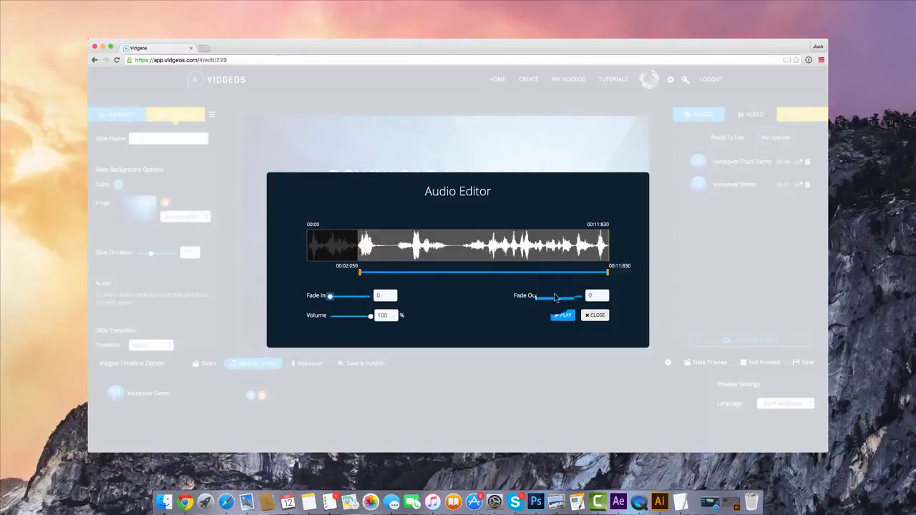
left_click_drag(555, 298, 515, 297)
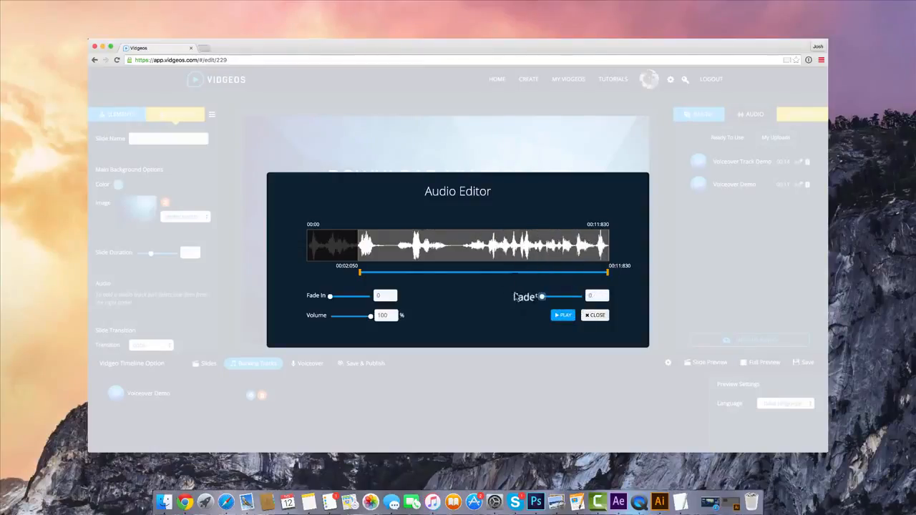
left_click(590, 317)
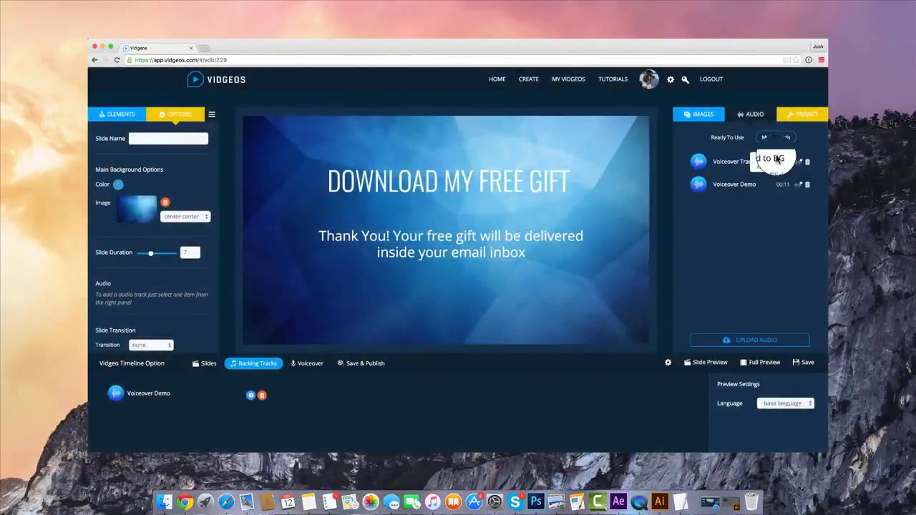
left_click(262, 396)
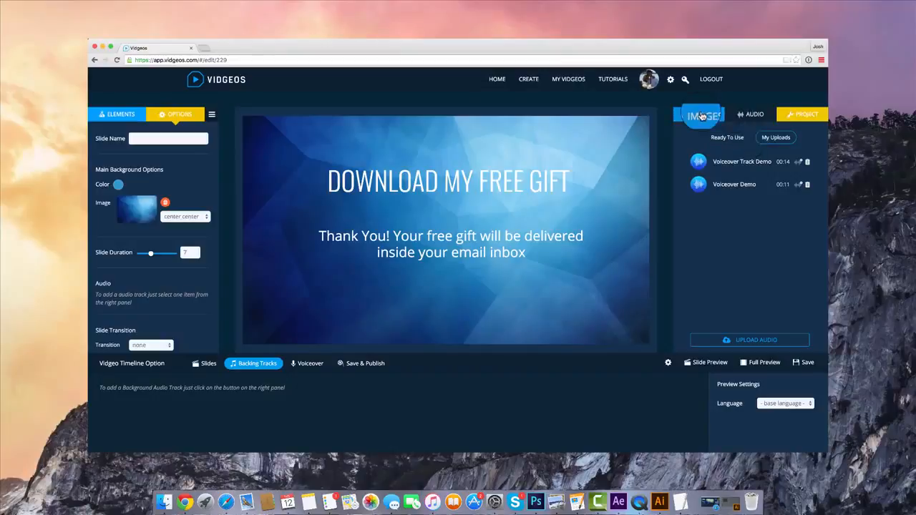
Try the ready-to-use track Epic as the project's background audio and remove it again
left_click(728, 147)
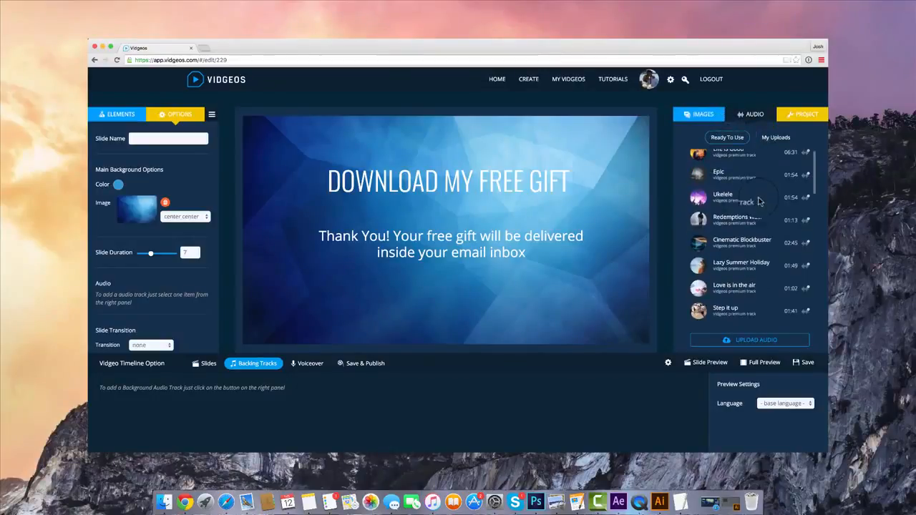
scroll(794, 177, "down", 1)
left_click(803, 173)
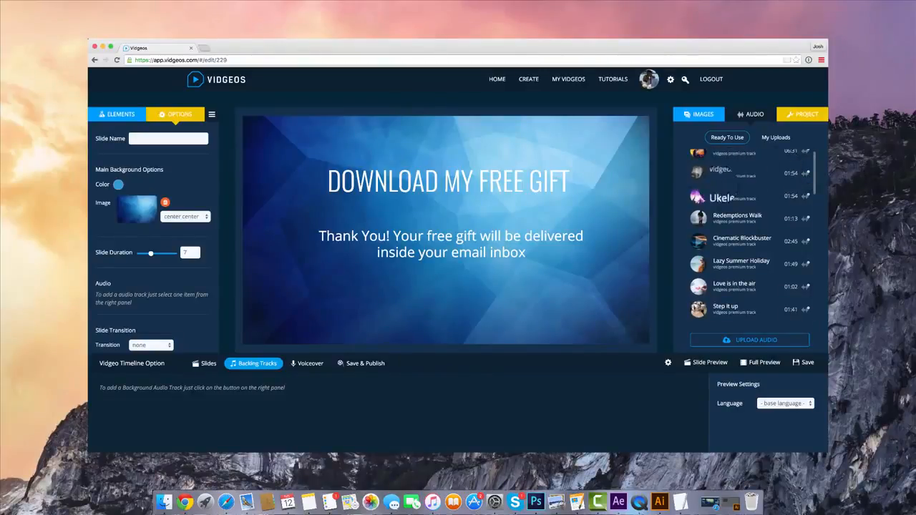
left_click(807, 174)
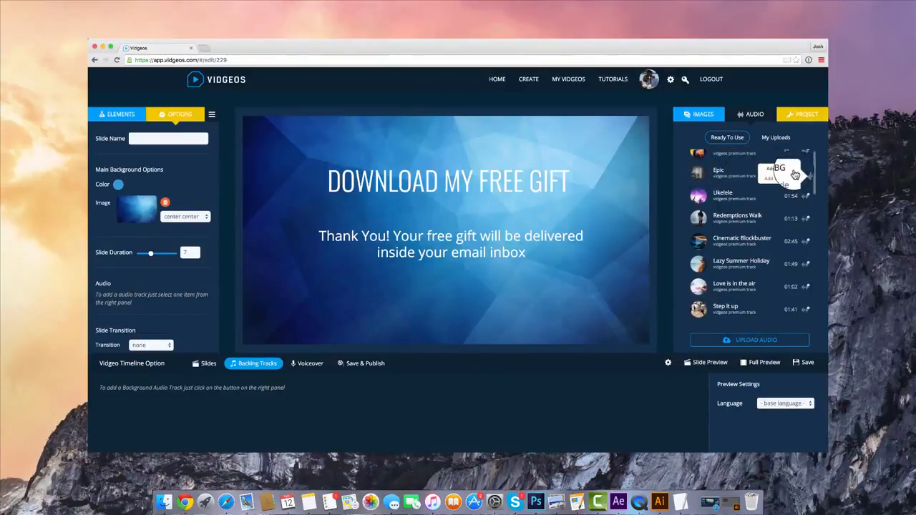
left_click(783, 166)
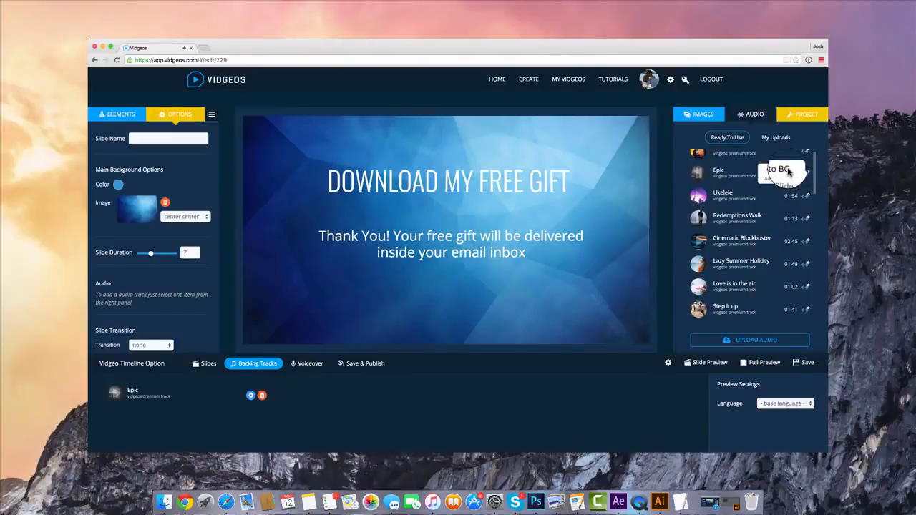
left_click(262, 397)
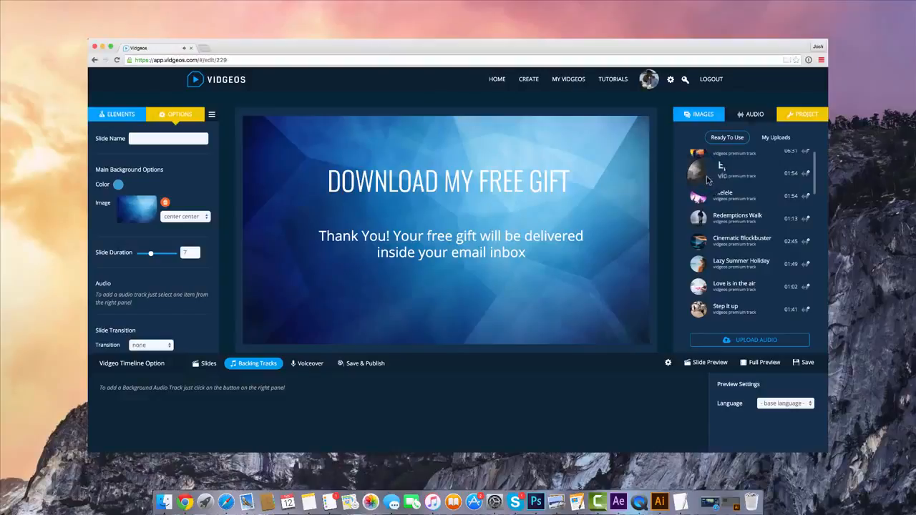
Browse the ready-to-use premium tracks and return to the uploaded audio
scroll(706, 180, "down", 10)
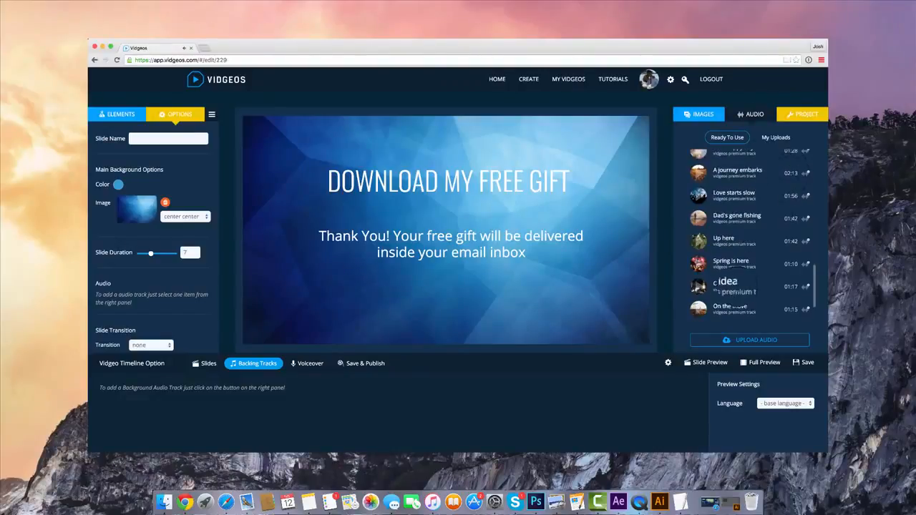
scroll(751, 236, "up", 10)
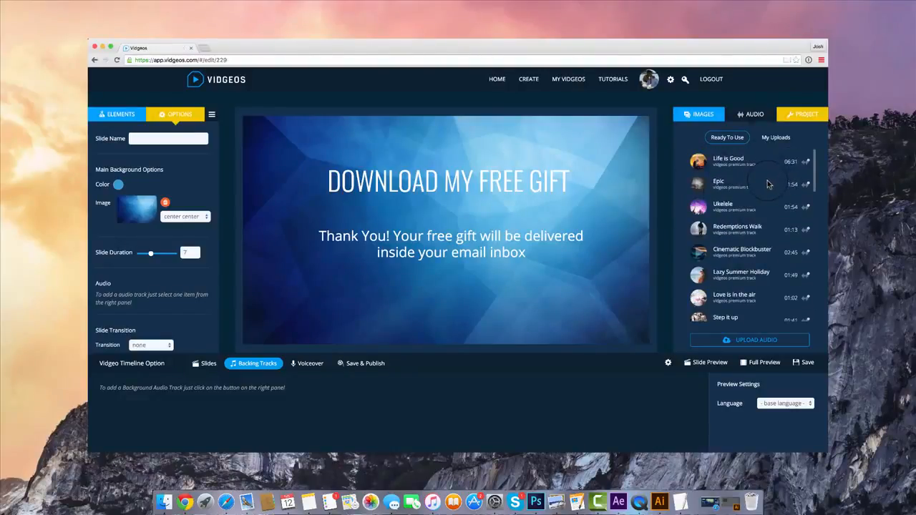
left_click(776, 137)
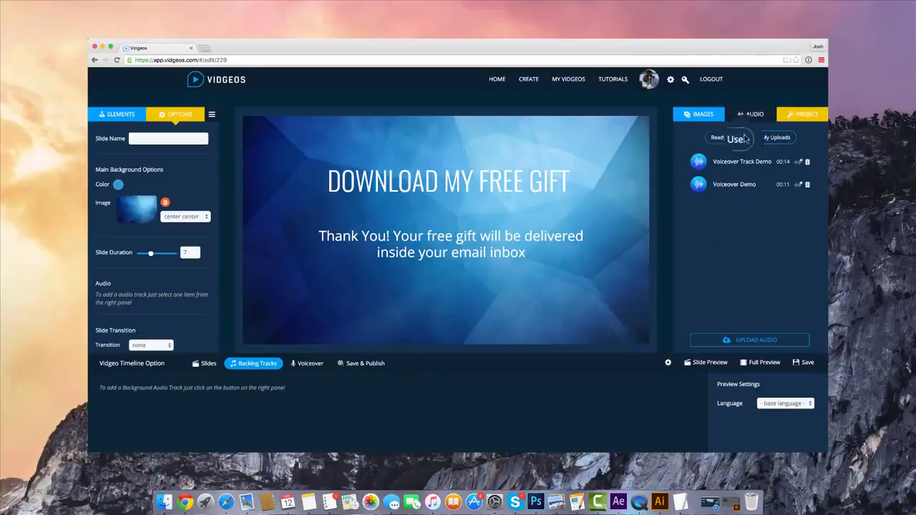
Change the background colour of the player icons to pink, about #df1482, in the project settings
left_click(798, 114)
scroll(776, 164, "down", 3)
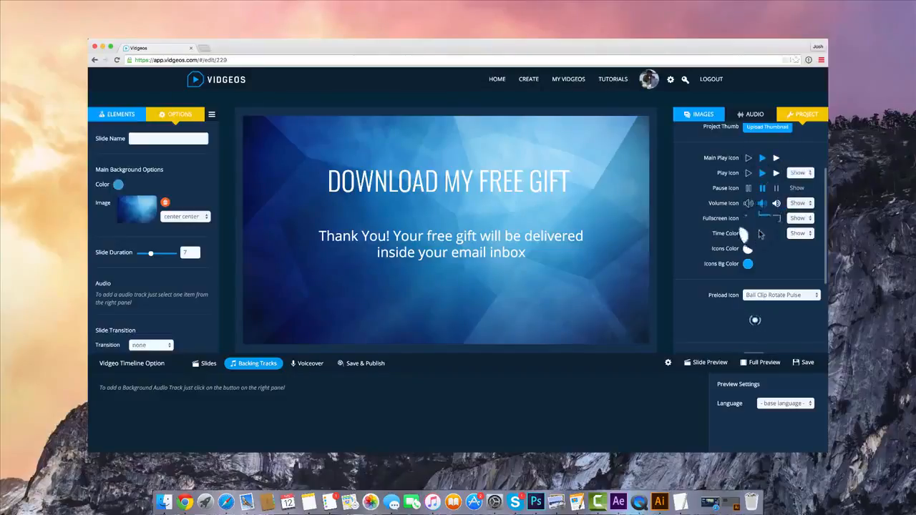
left_click(748, 263)
left_click(819, 301)
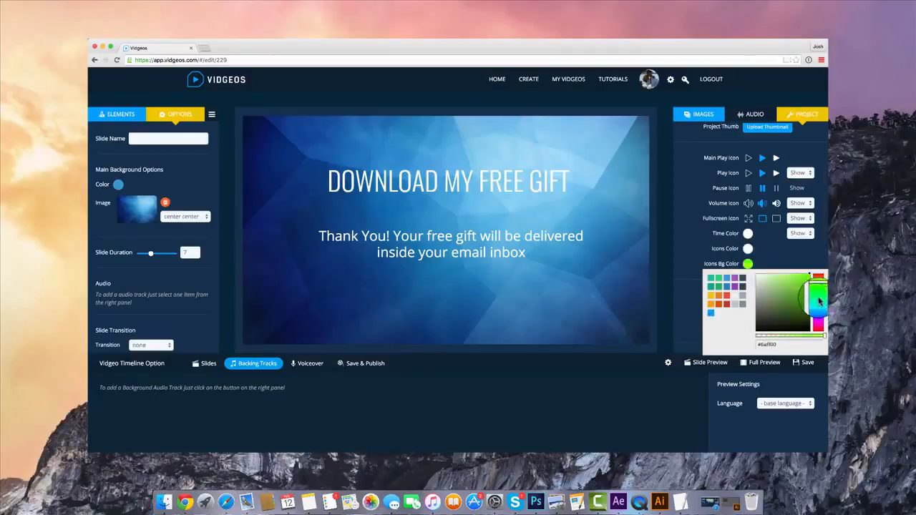
left_click_drag(819, 301, 818, 328)
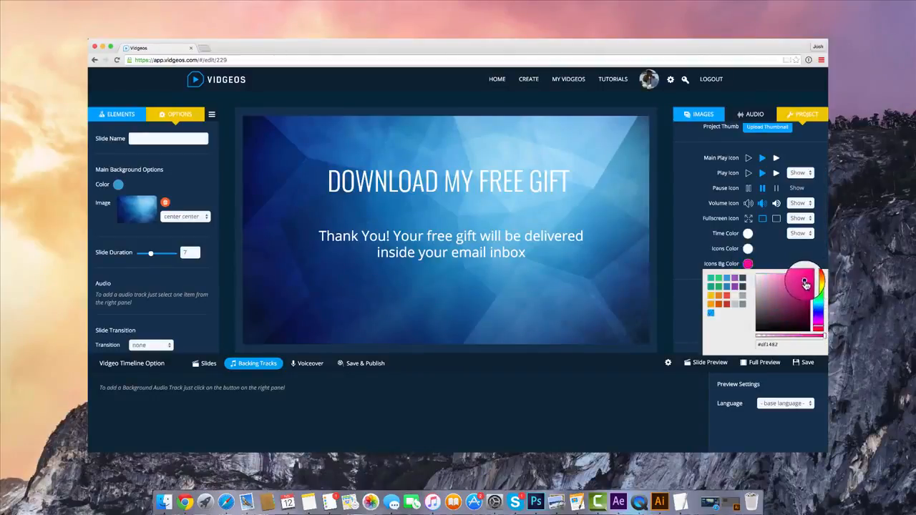
left_click(794, 234)
Try the Ball Scale Multiple and Ball Scale Ripple preload icons, and set the project's preload icon to Pacman
scroll(792, 243, "down", 1)
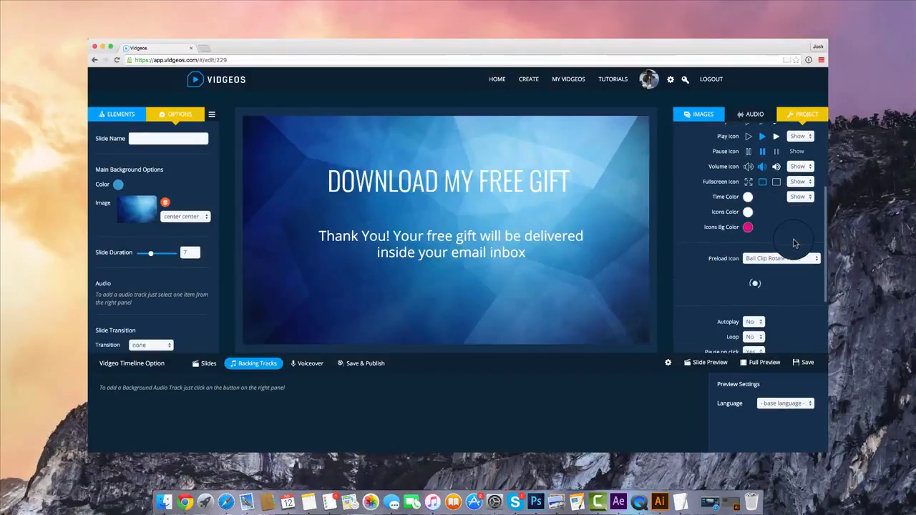
scroll(792, 243, "down", 2)
left_click(762, 219)
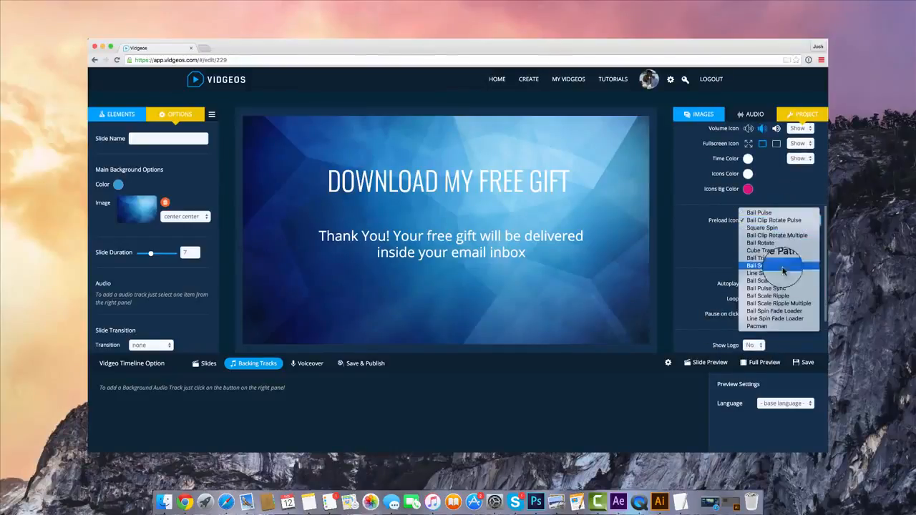
left_click(780, 279)
left_click(759, 222)
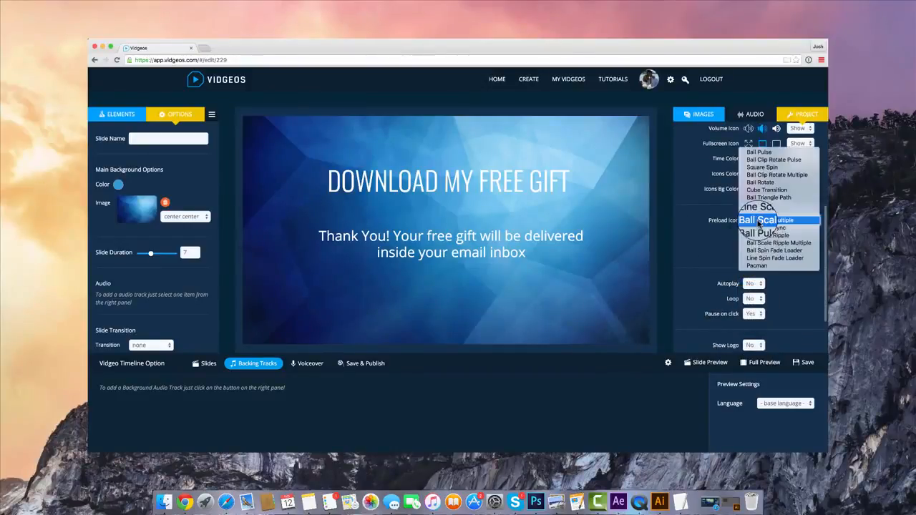
left_click(763, 235)
left_click(775, 222)
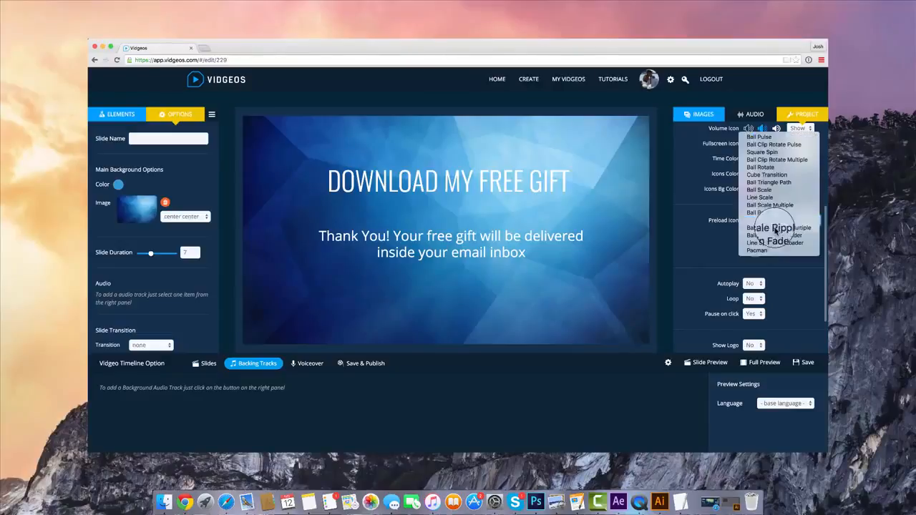
left_click(773, 251)
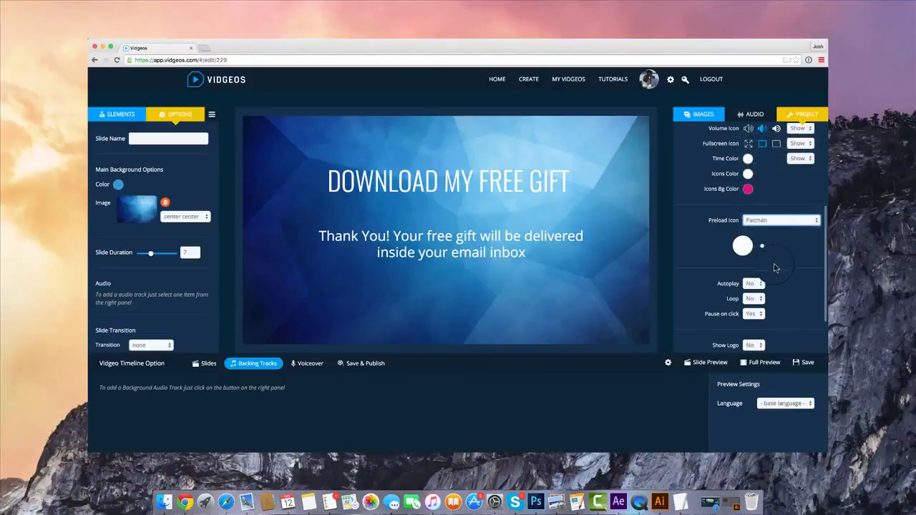
Review the project settings for autoplay, loop, logo, translations, base language and player icons
scroll(774, 267, "down", 3)
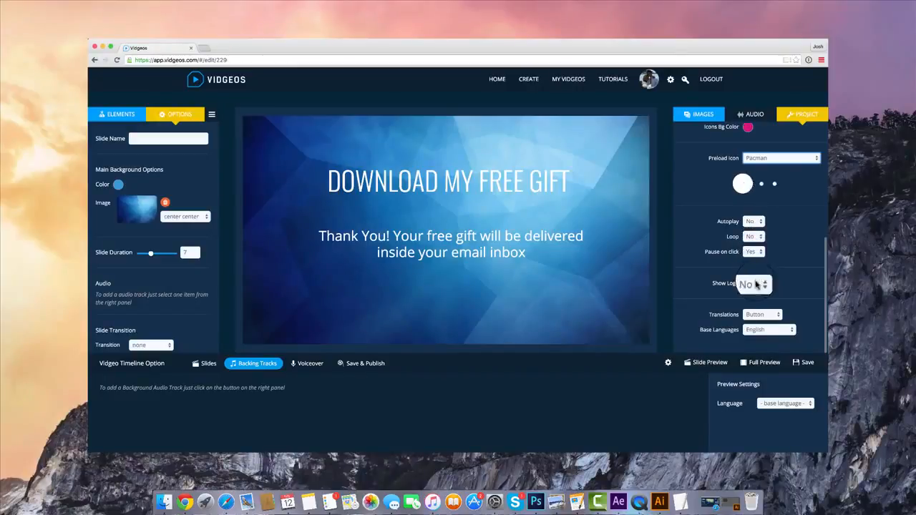
scroll(780, 262, "up", 1)
scroll(780, 263, "up", 5)
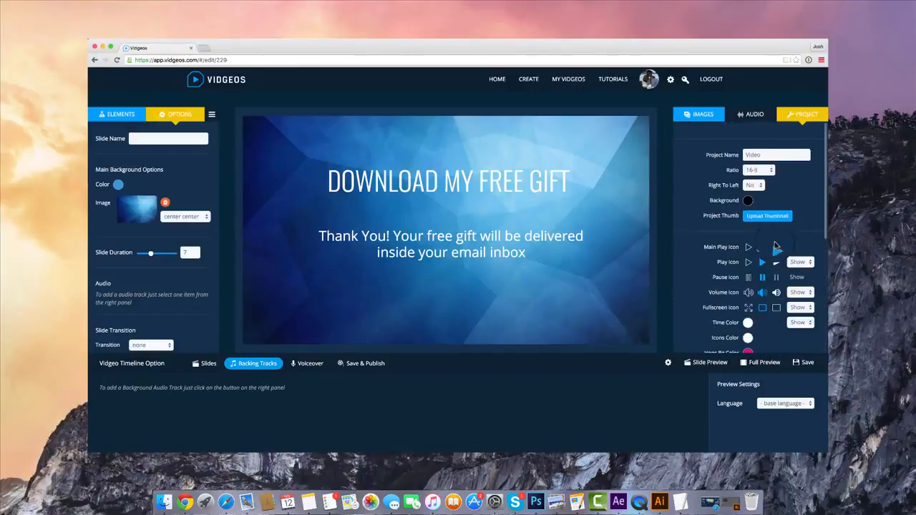
left_click(718, 116)
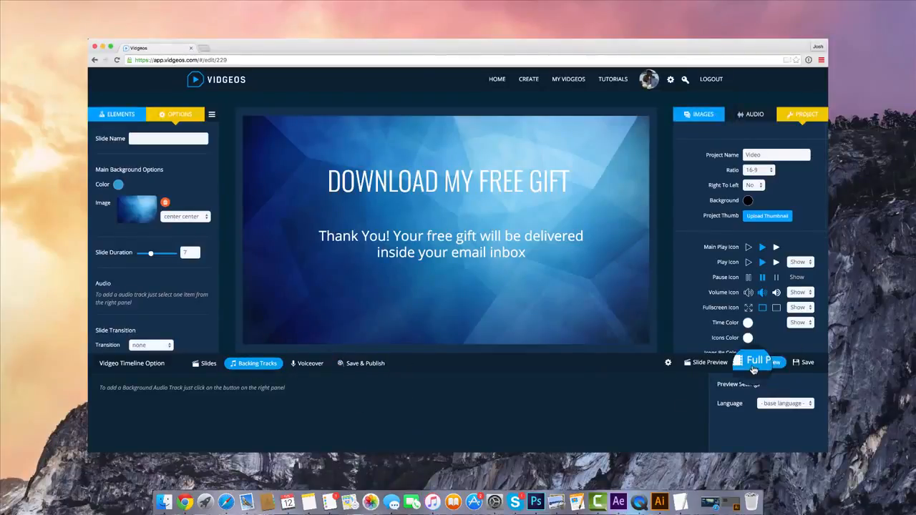
Play the full preview of the video to check the preload icon and player controls, and close it
left_click(744, 363)
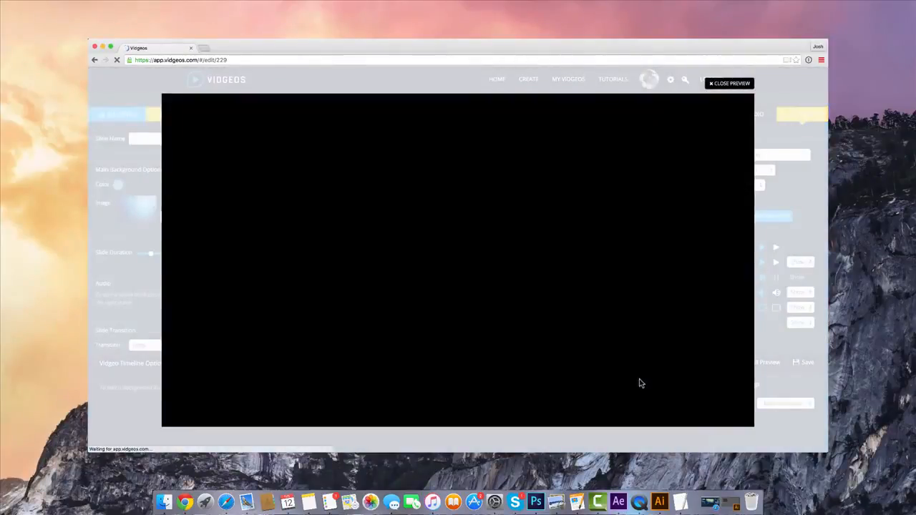
left_click(426, 233)
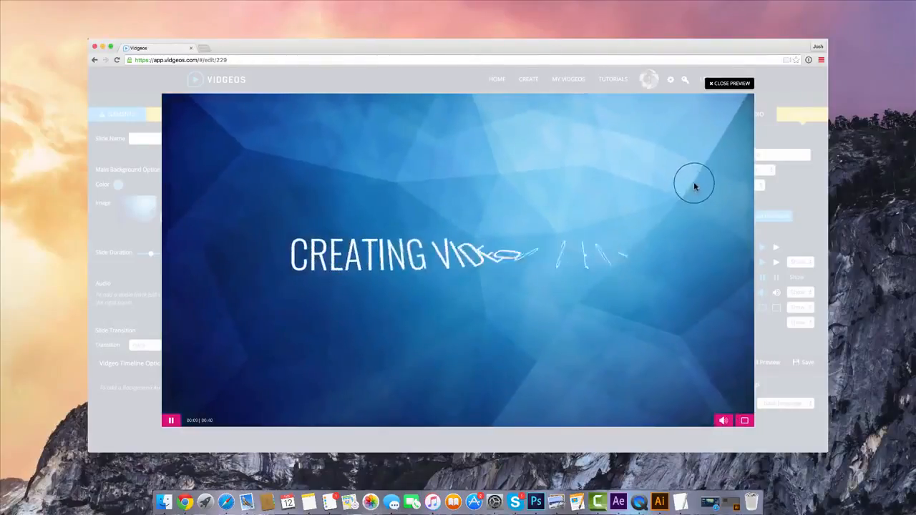
left_click(721, 83)
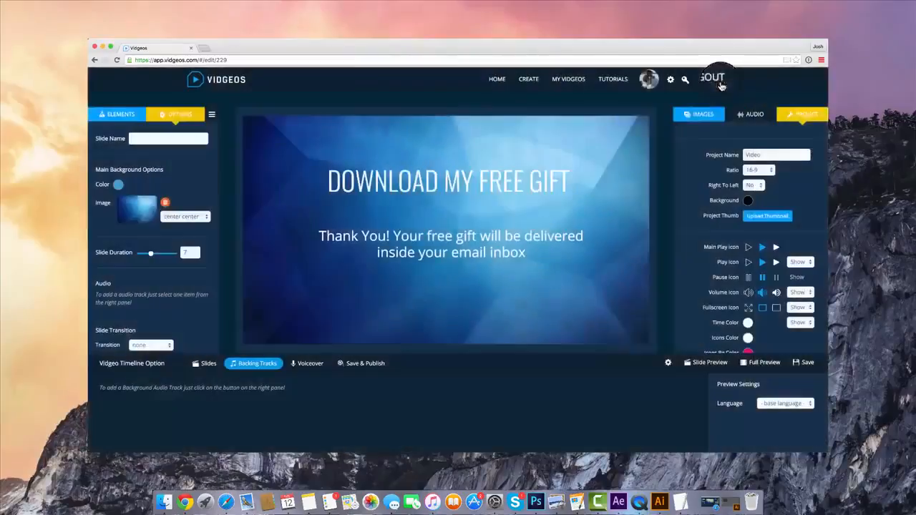
Save the project and publish its media files to Amazon S3
left_click(364, 363)
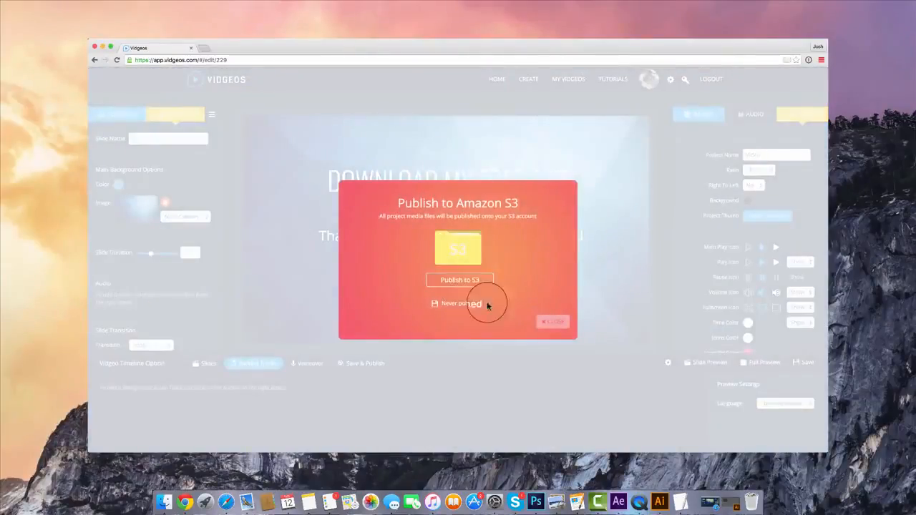
left_click(461, 280)
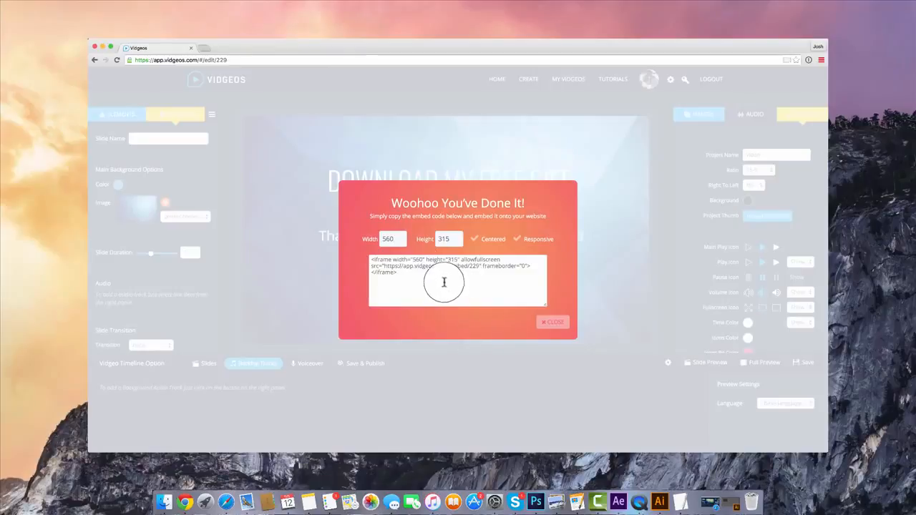
Set the embed width to 840 and make the embedded video centered and responsive
left_click(390, 239)
type("8")
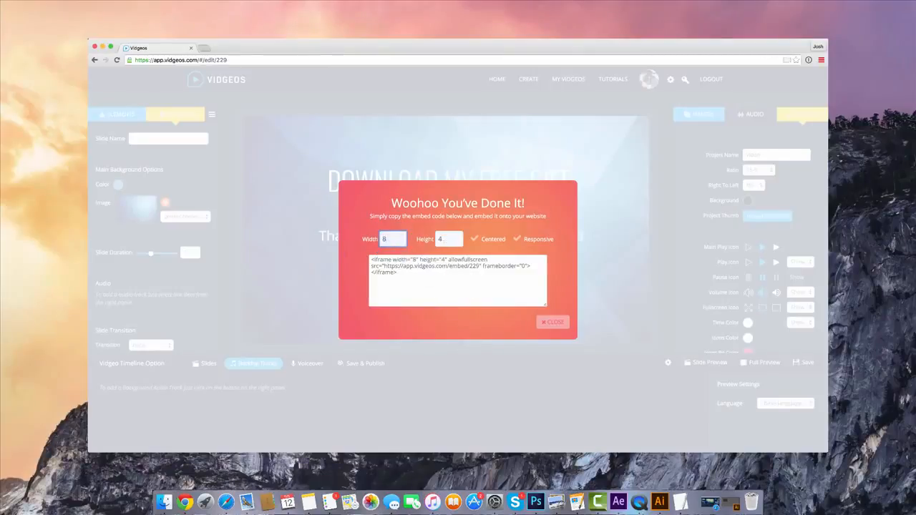
type("40")
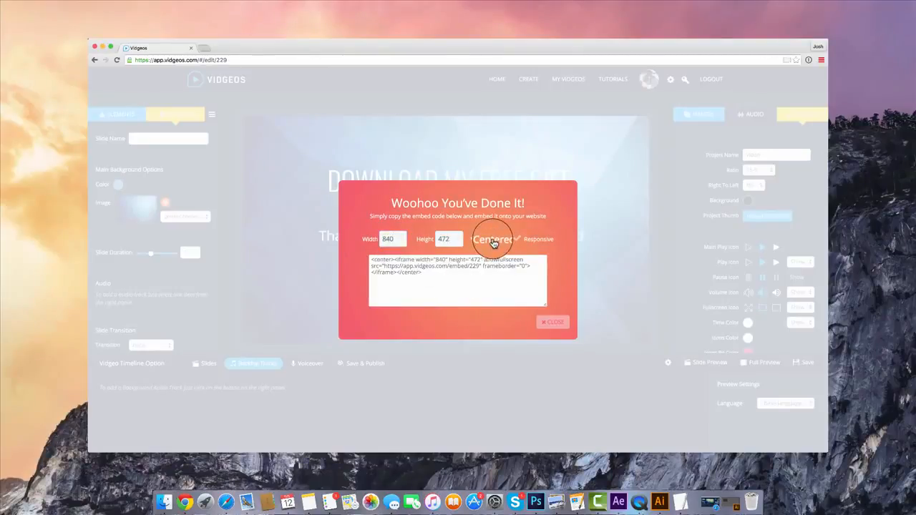
left_click(541, 244)
Copy the entire embed code and close the publishing dialog
left_click(462, 272)
right_click(466, 272)
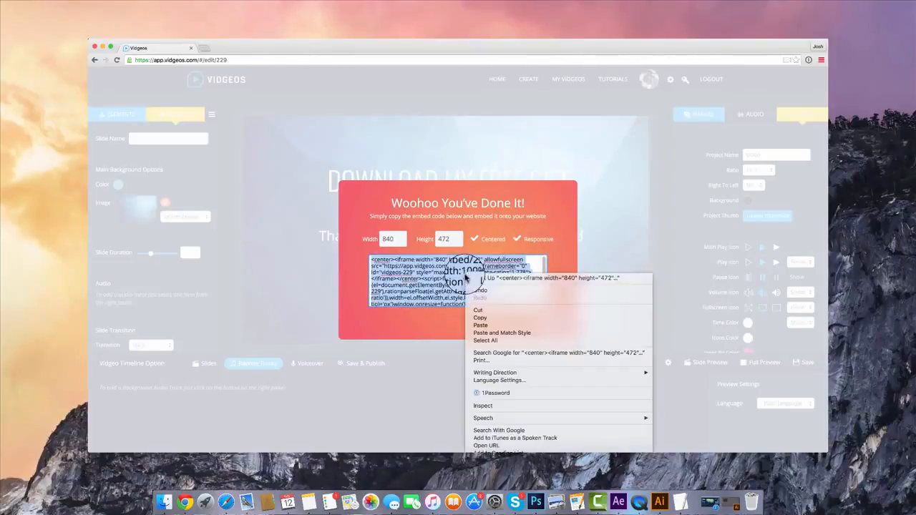
left_click(477, 322)
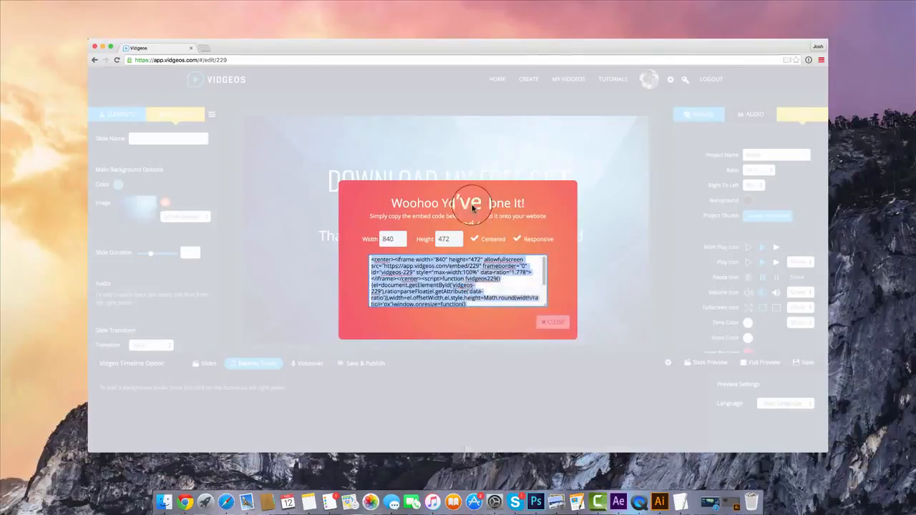
left_click(552, 324)
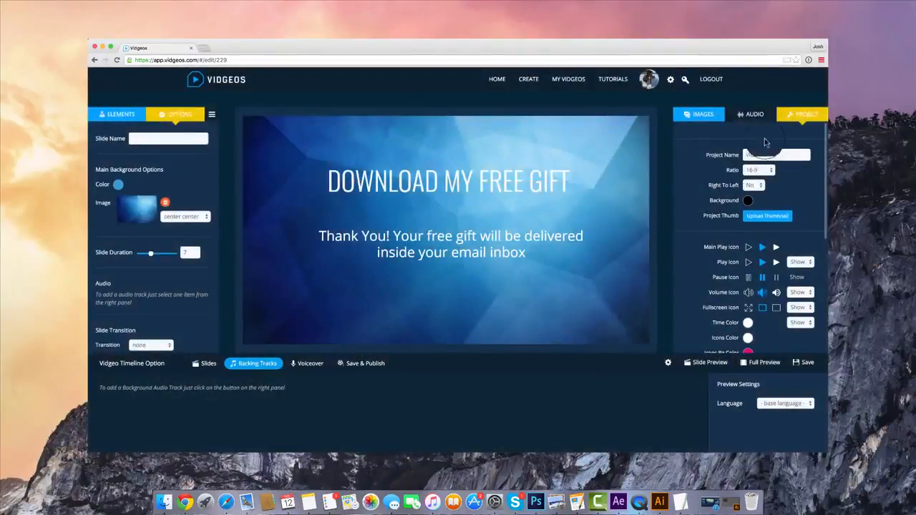
left_click(753, 116)
left_click(365, 149)
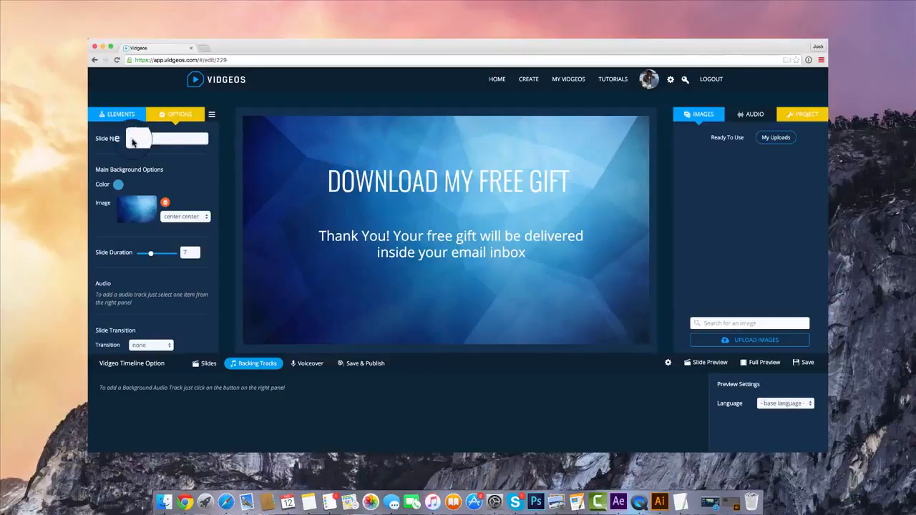
left_click(118, 114)
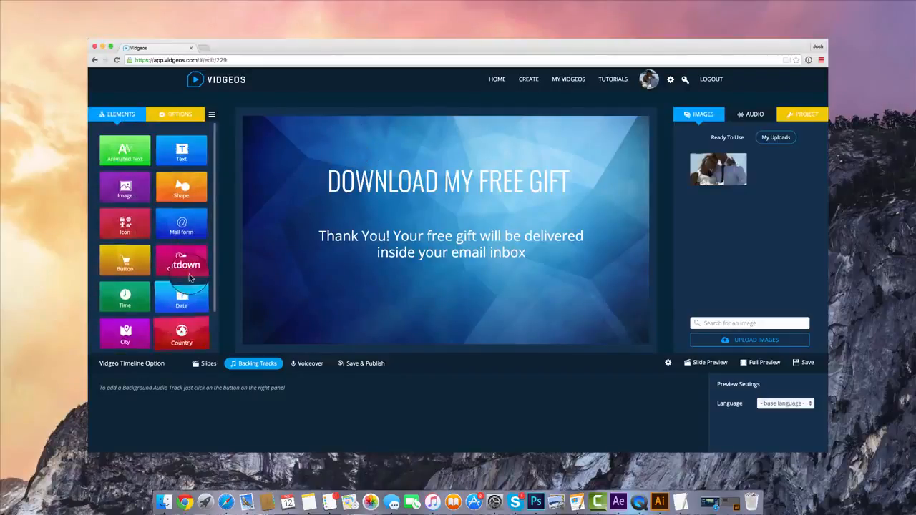
left_click(213, 368)
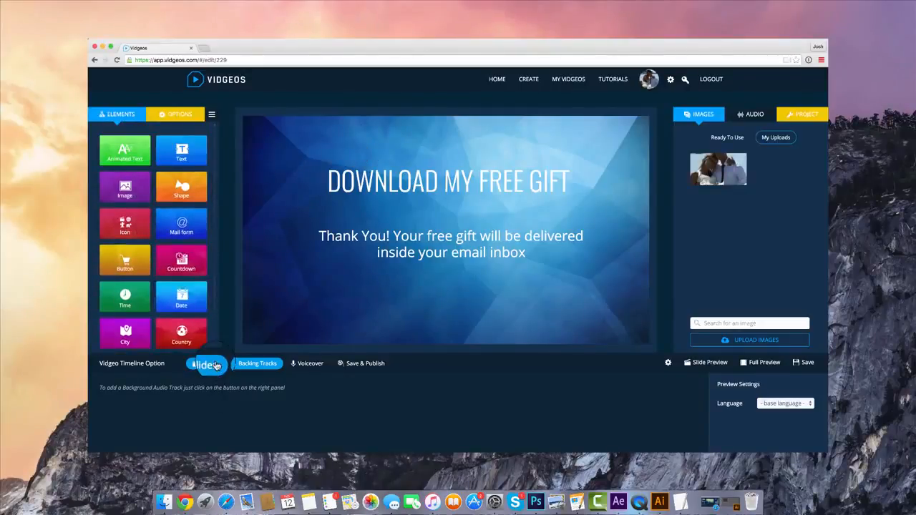